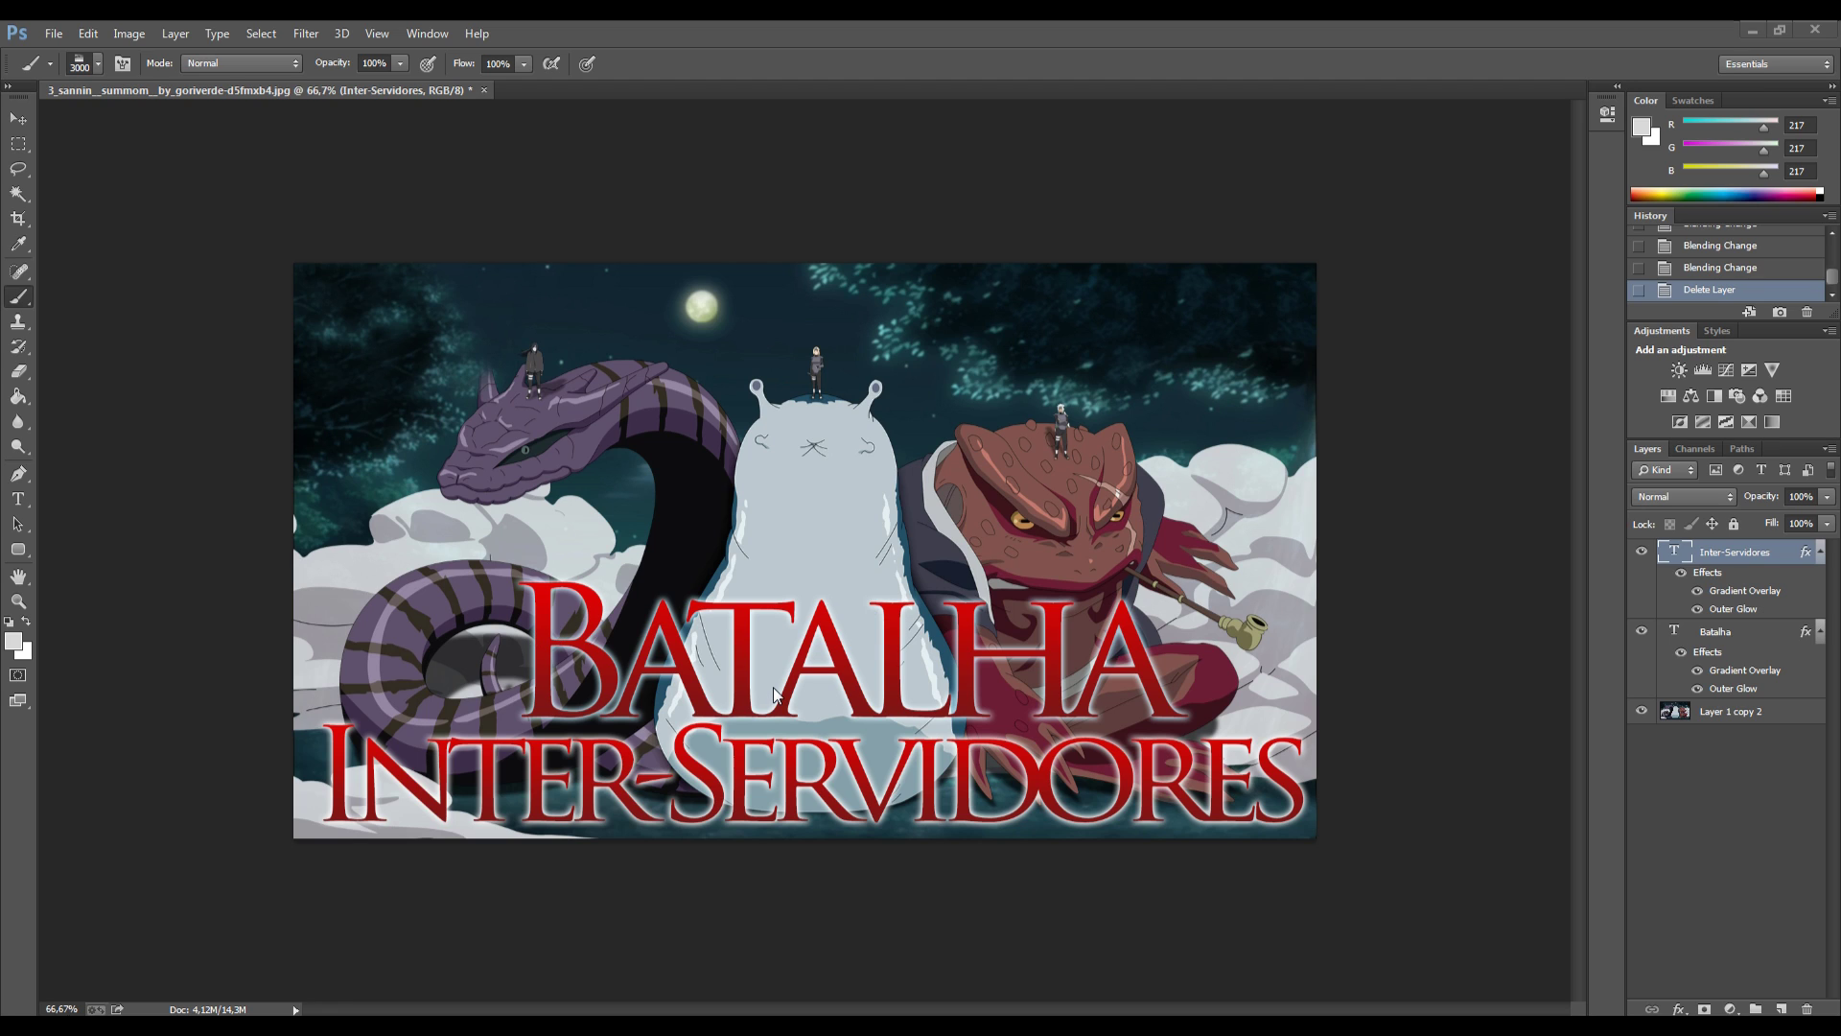
pyautogui.click(17, 501)
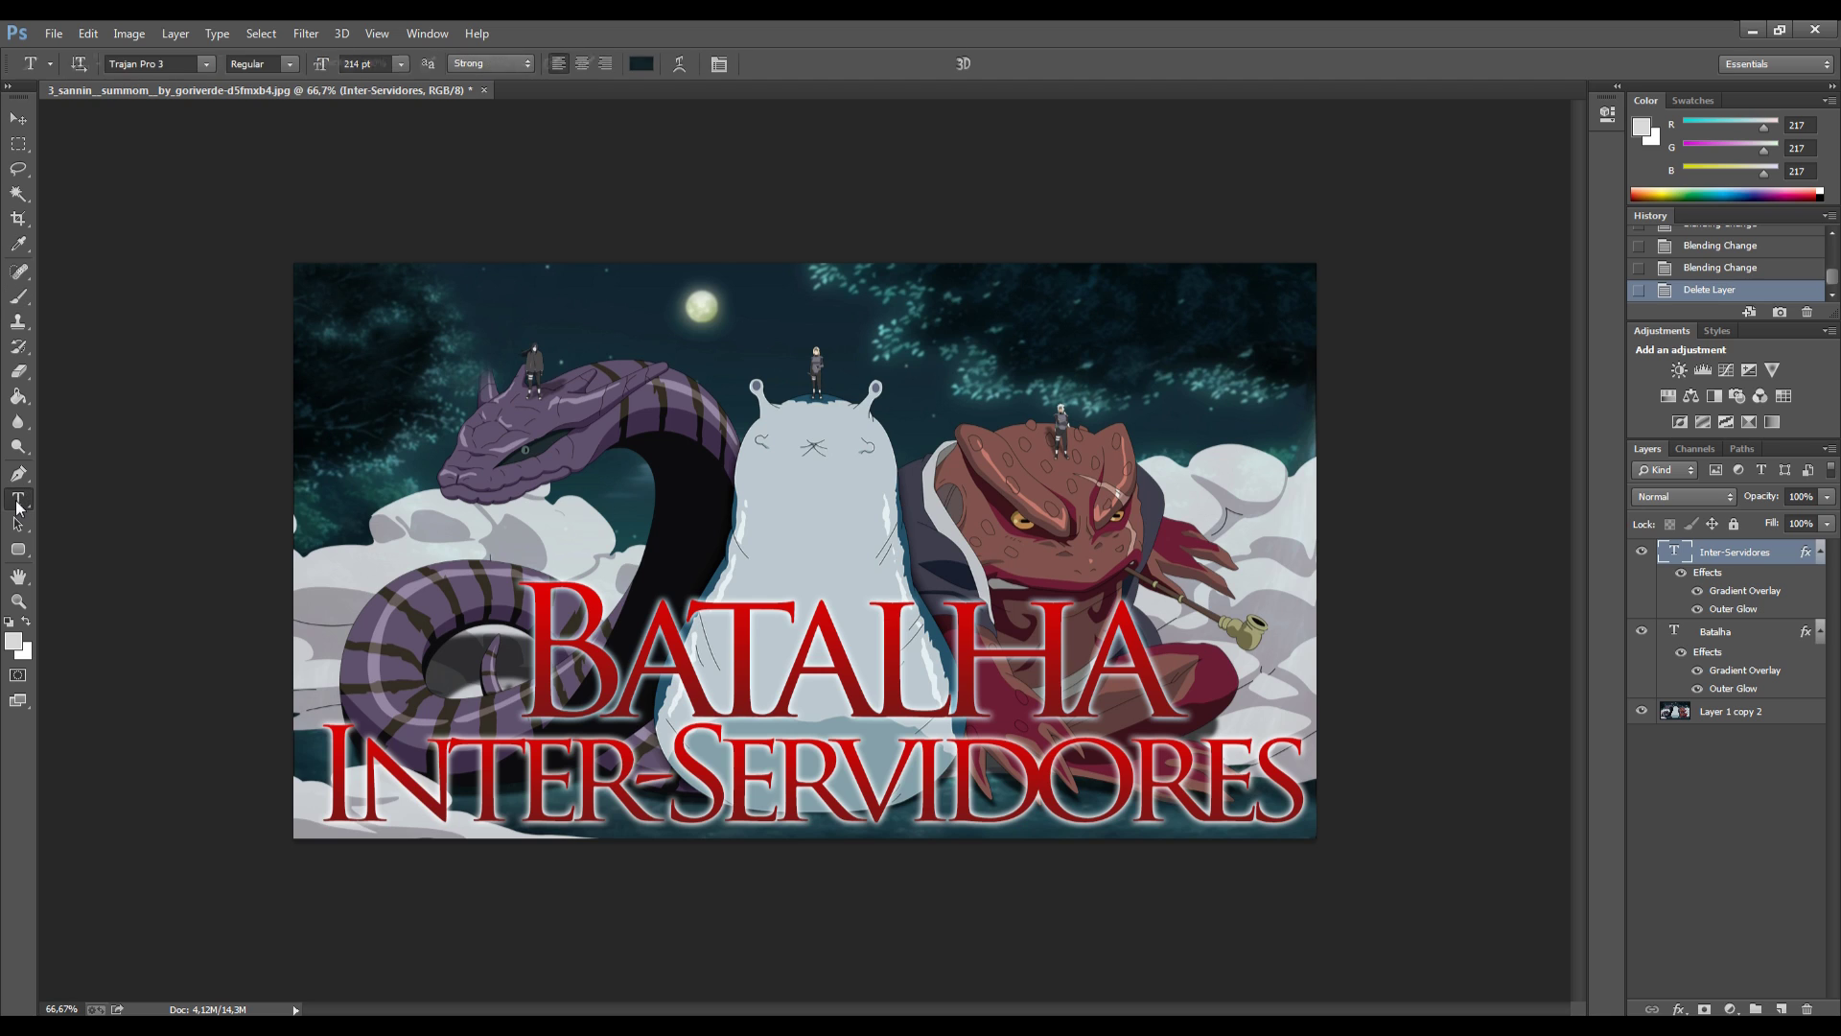
pyautogui.click(540, 611)
pyautogui.click(18, 118)
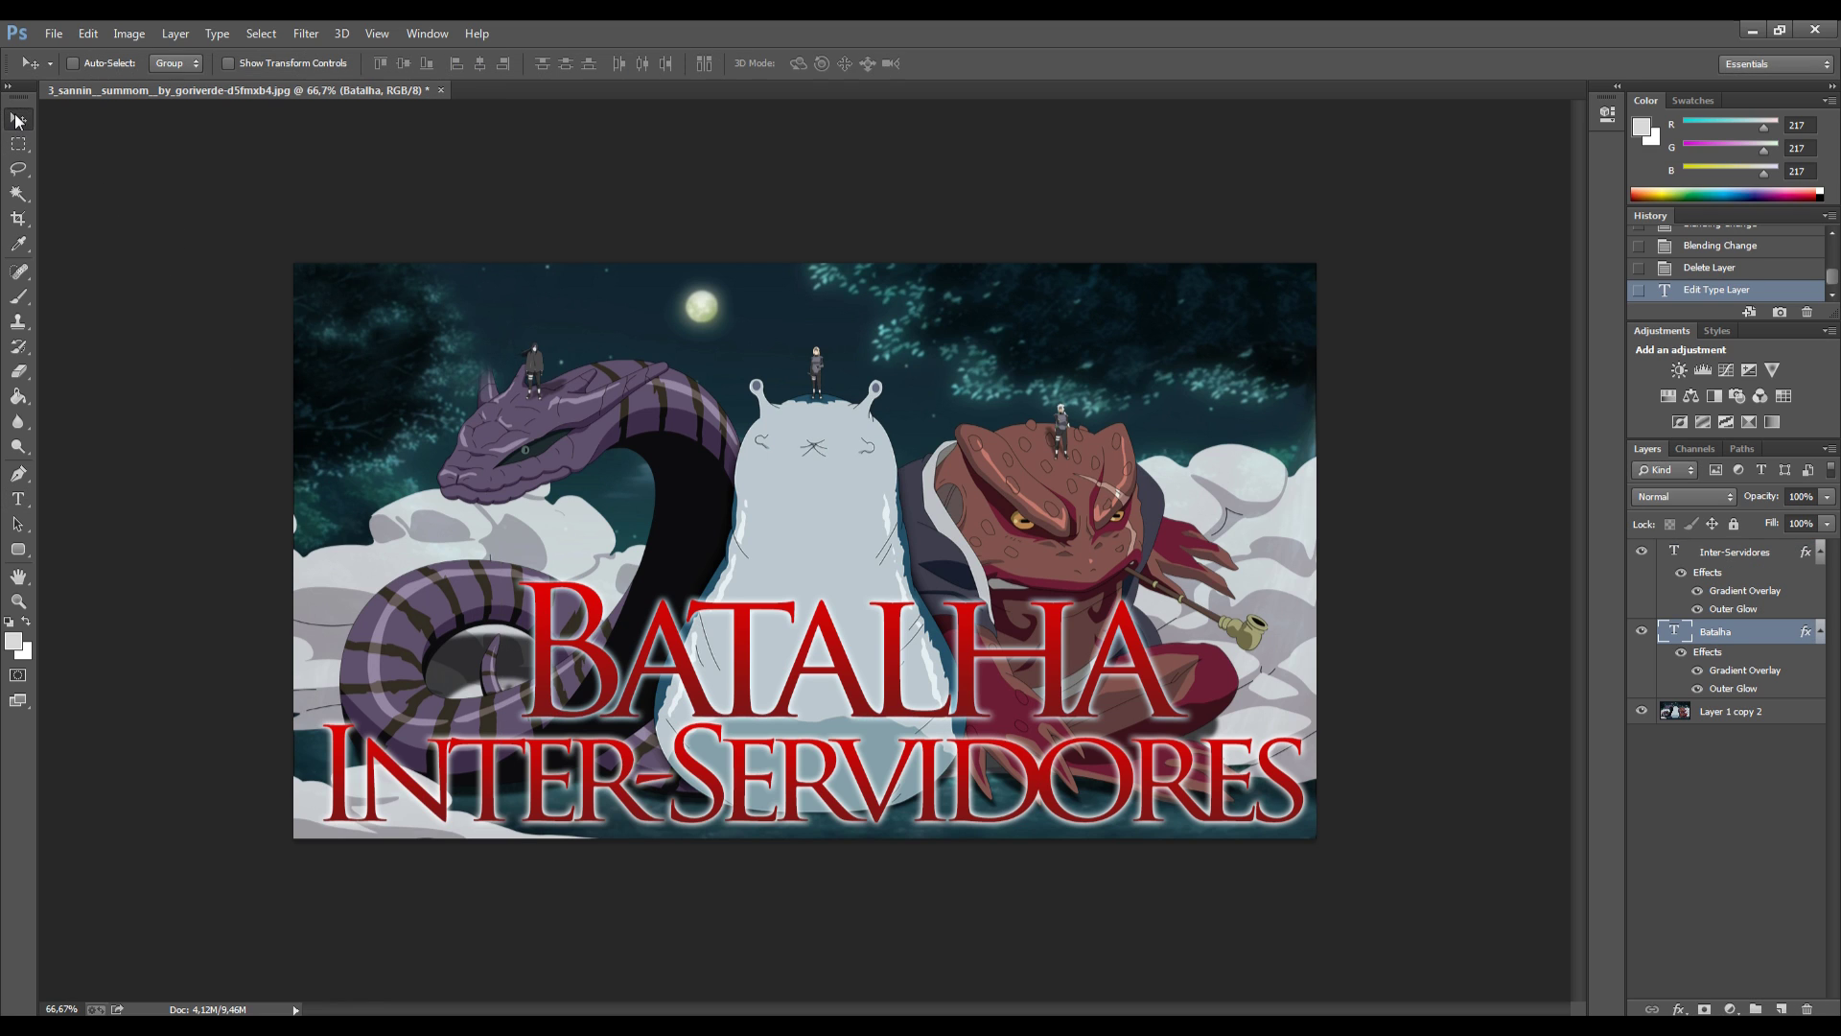
# Add a new layer above the Inter-Servidores text layer and switch to the Brush tool.
pyautogui.click(1721, 553)
pyautogui.click(1780, 1009)
pyautogui.click(18, 297)
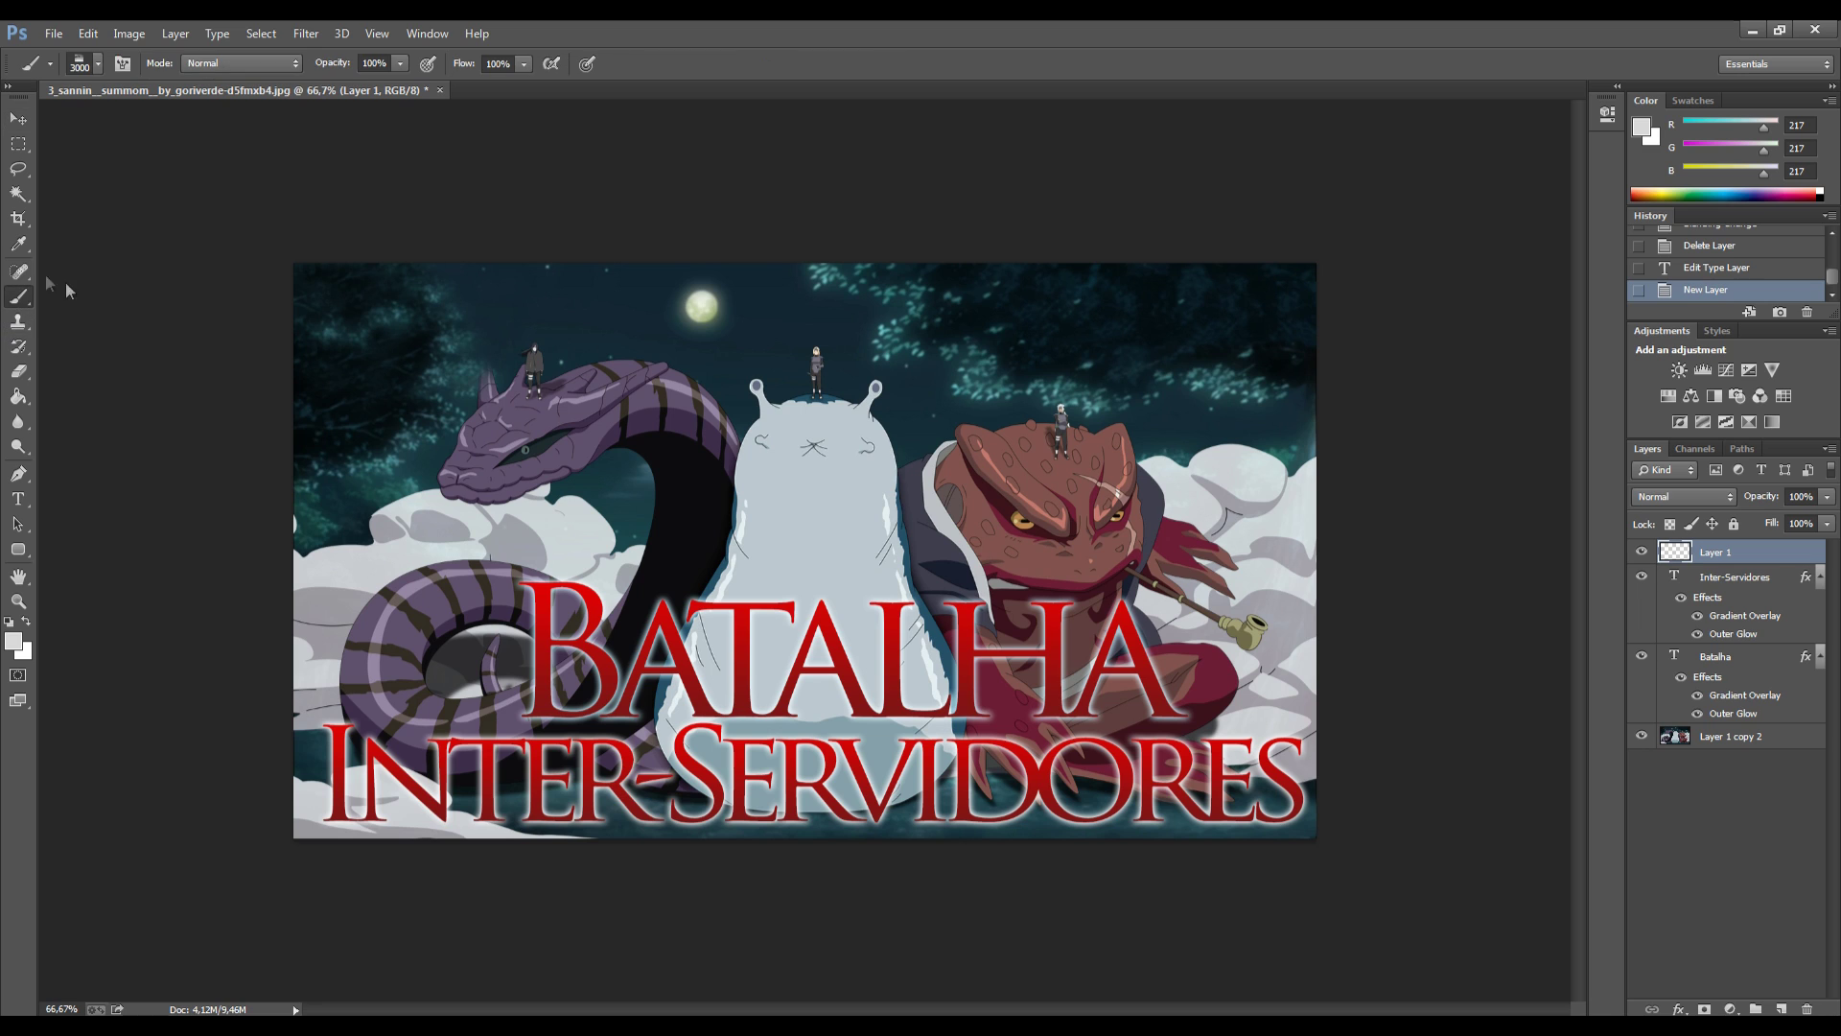
# Choose the 66 px Dry Brush Tip Light Flow preset as the brush.
pyautogui.click(97, 63)
pyautogui.moveTo(215, 278)
pyautogui.mouseDown()
pyautogui.moveTo(216, 297)
pyautogui.moveTo(217, 239)
pyautogui.mouseUp()
pyautogui.scroll(-3, 213, 246)
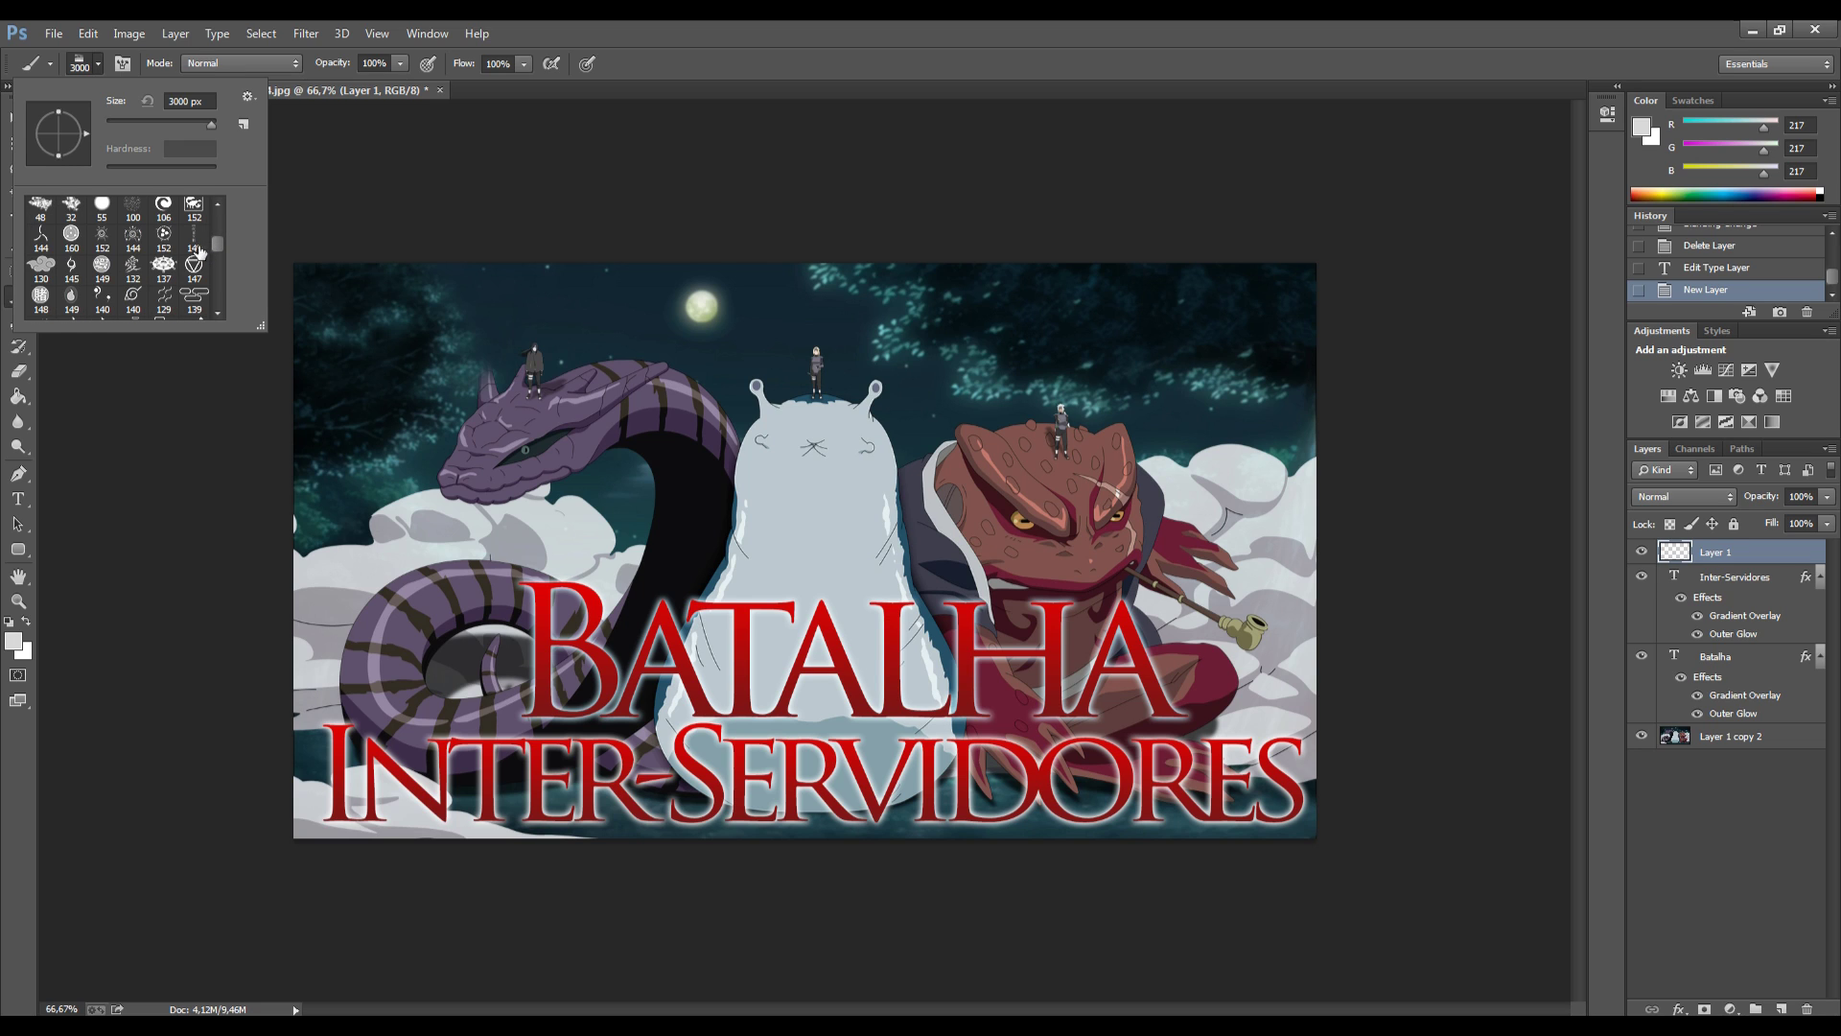
pyautogui.scroll(1, 187, 251)
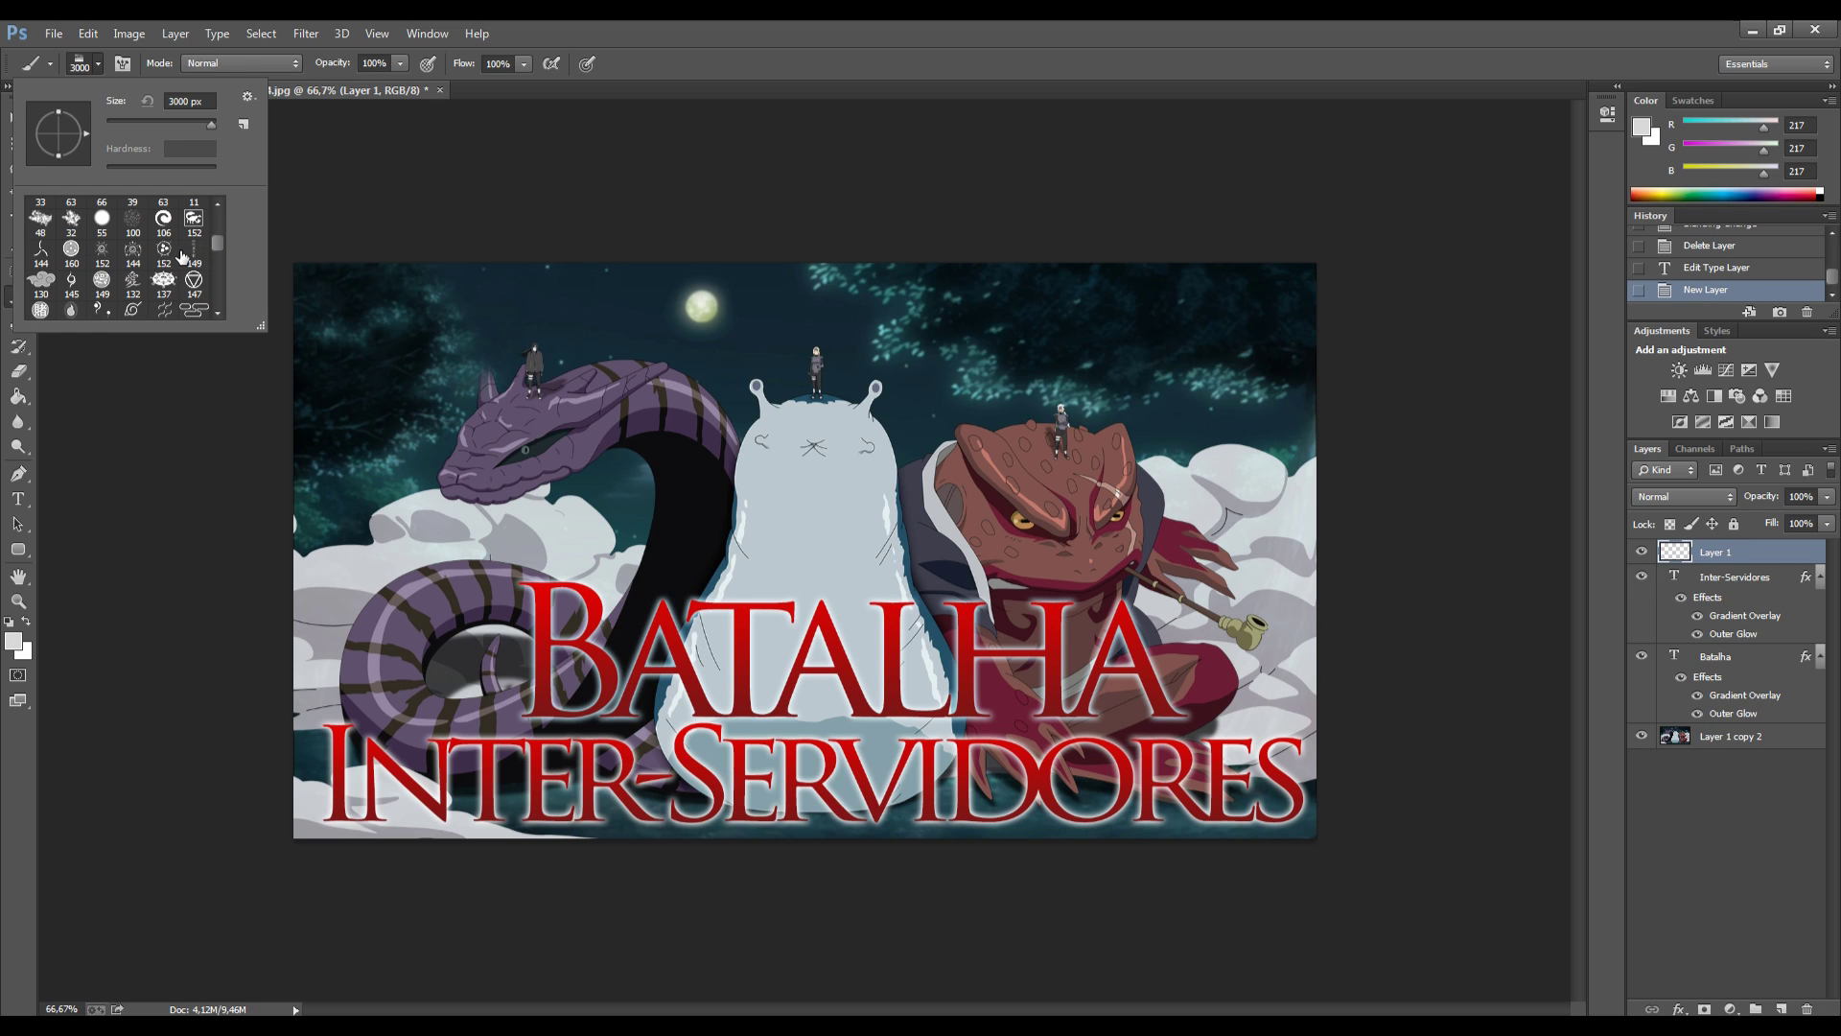
pyautogui.click(140, 248)
pyautogui.scroll(2, 141, 270)
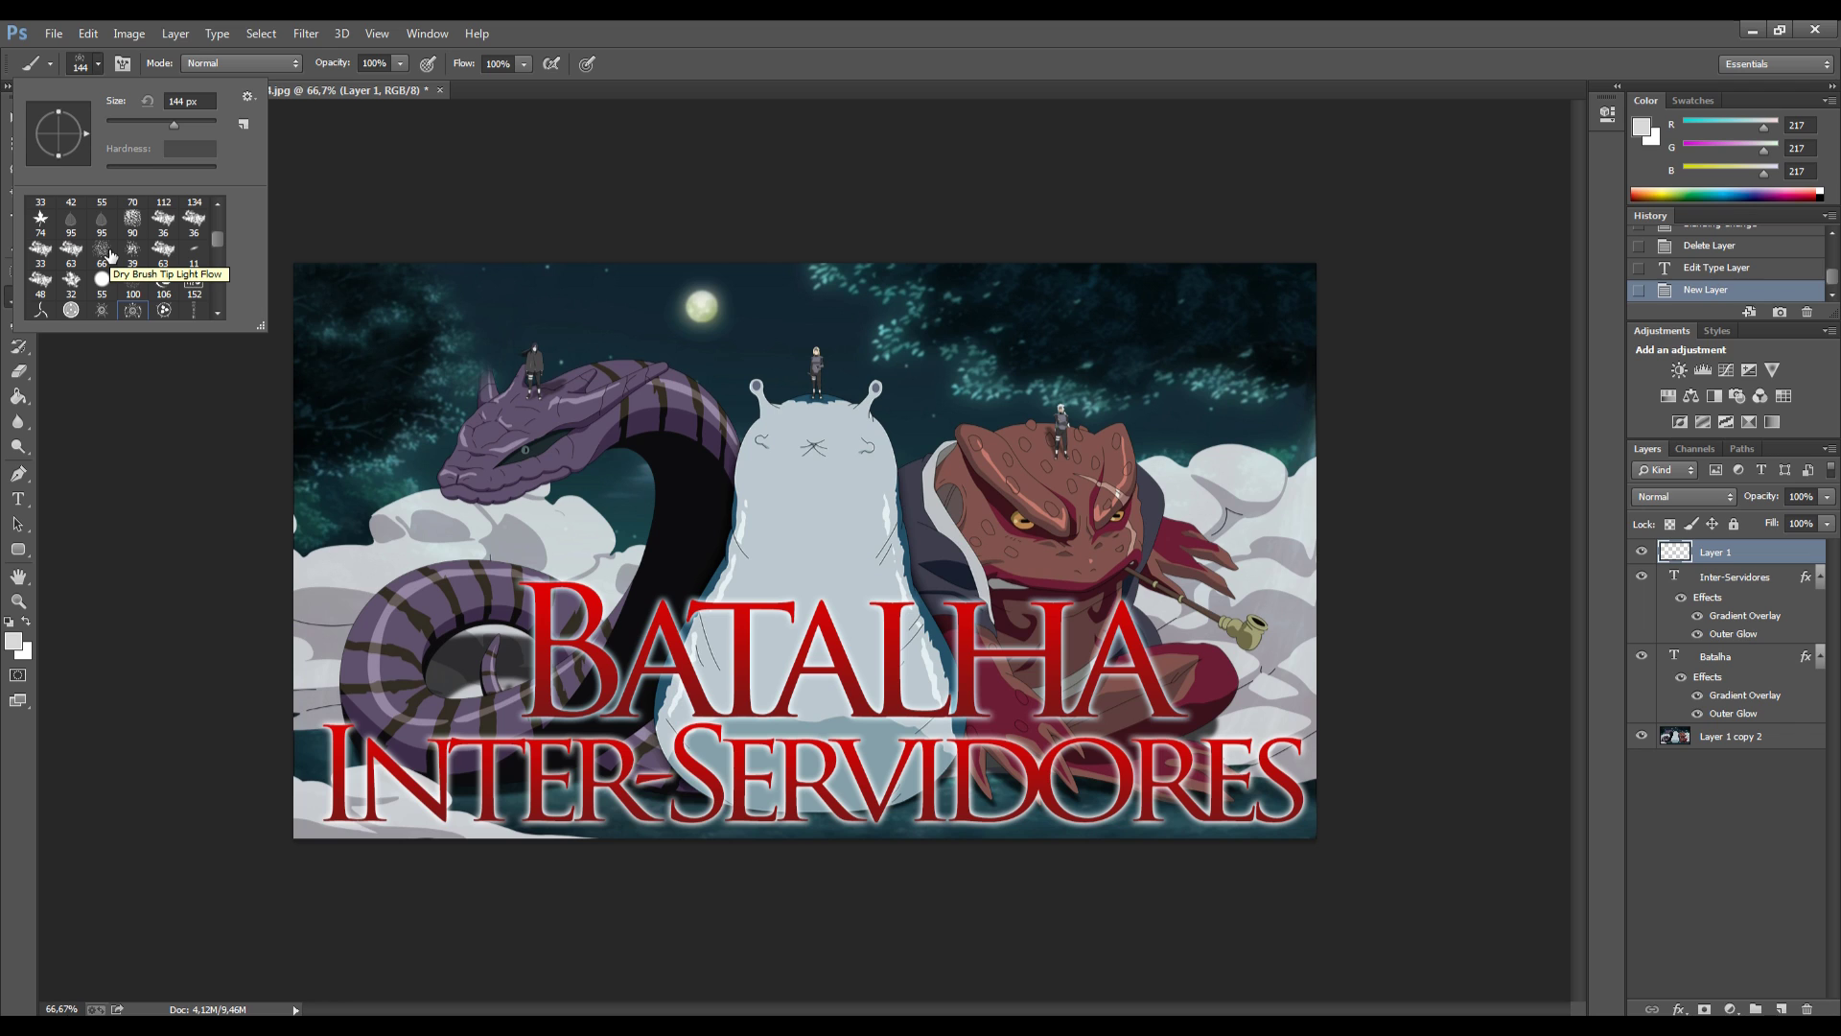
pyautogui.doubleClick(103, 251)
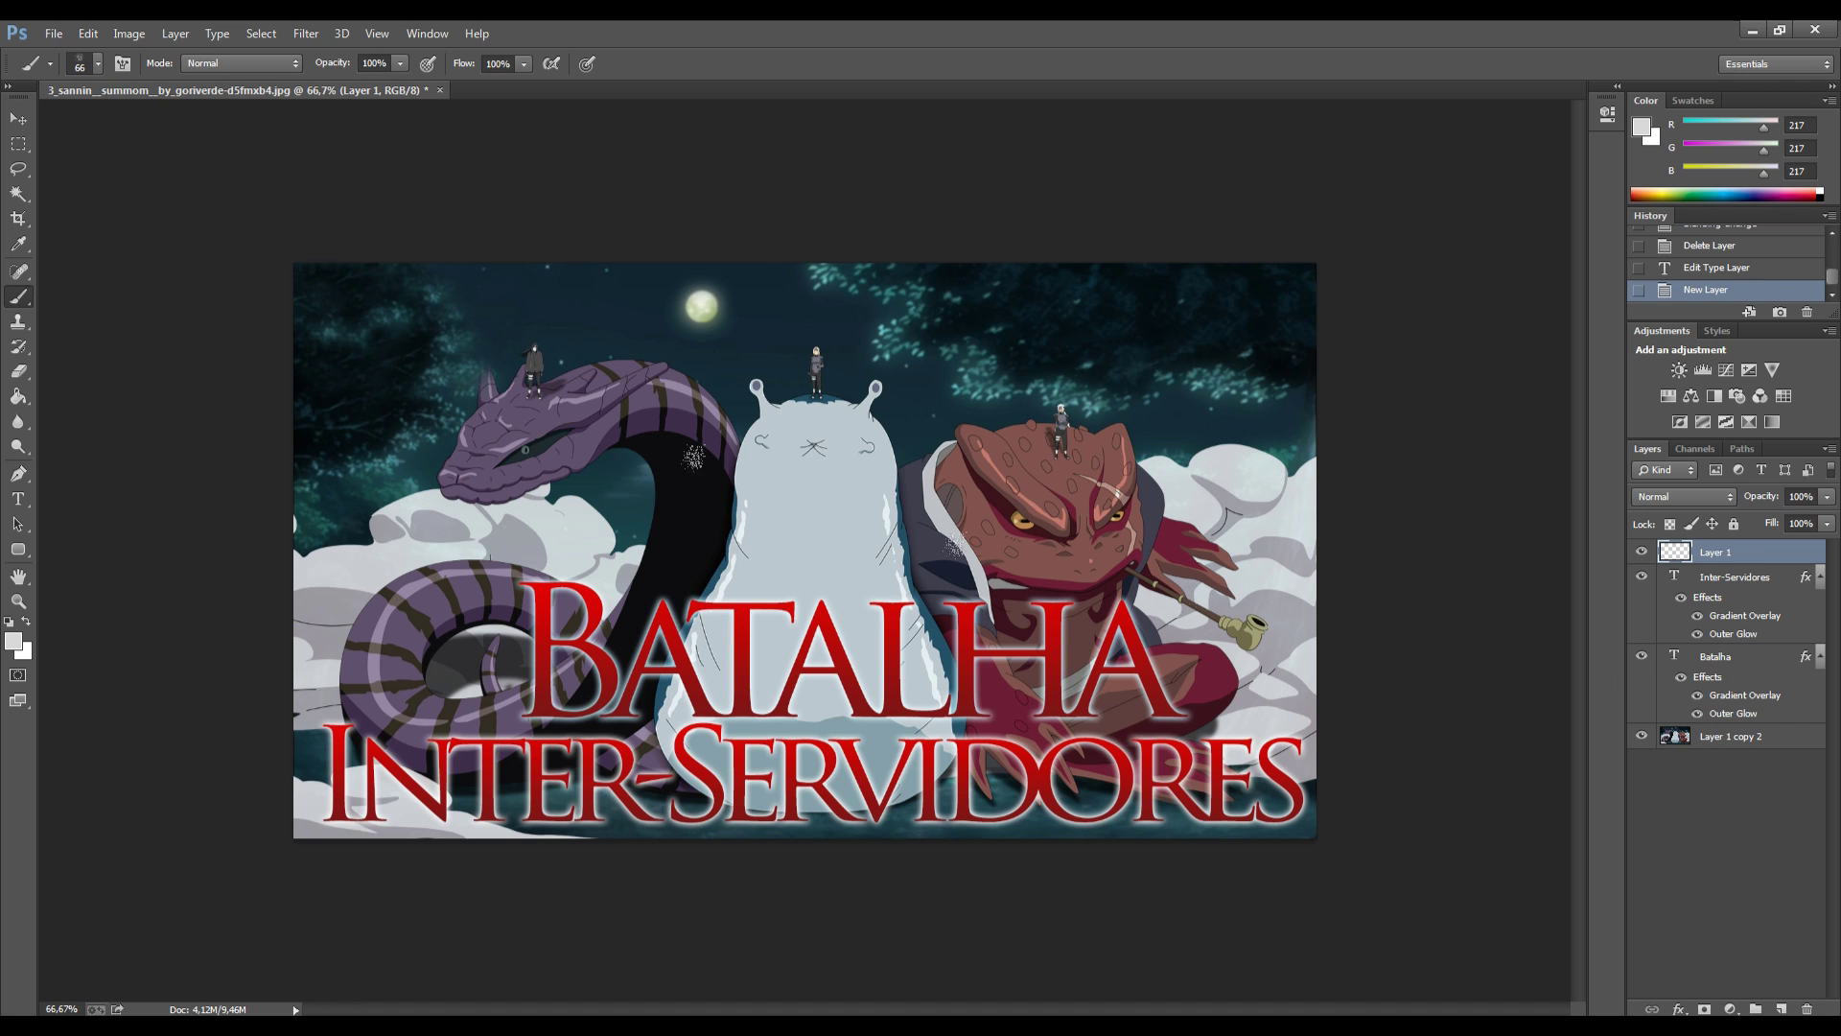
pyautogui.click(97, 63)
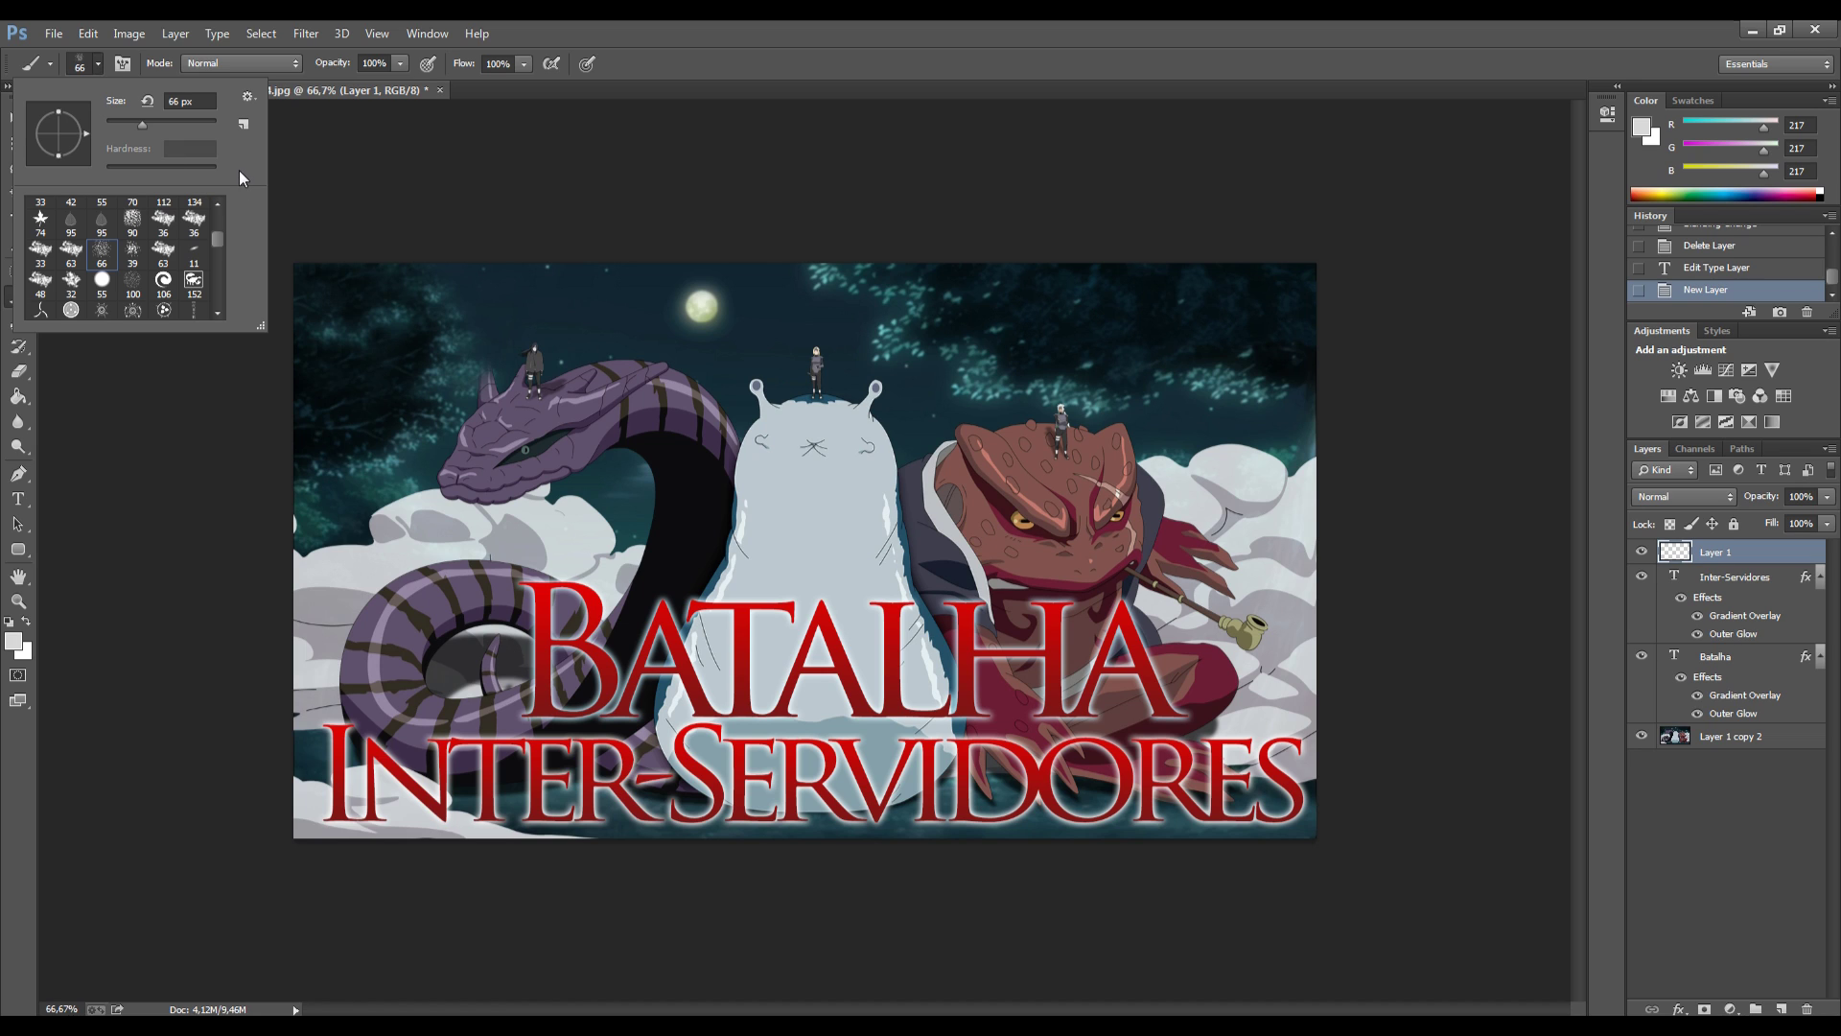
pyautogui.moveTo(222, 232); pyautogui.dragTo(223, 228)
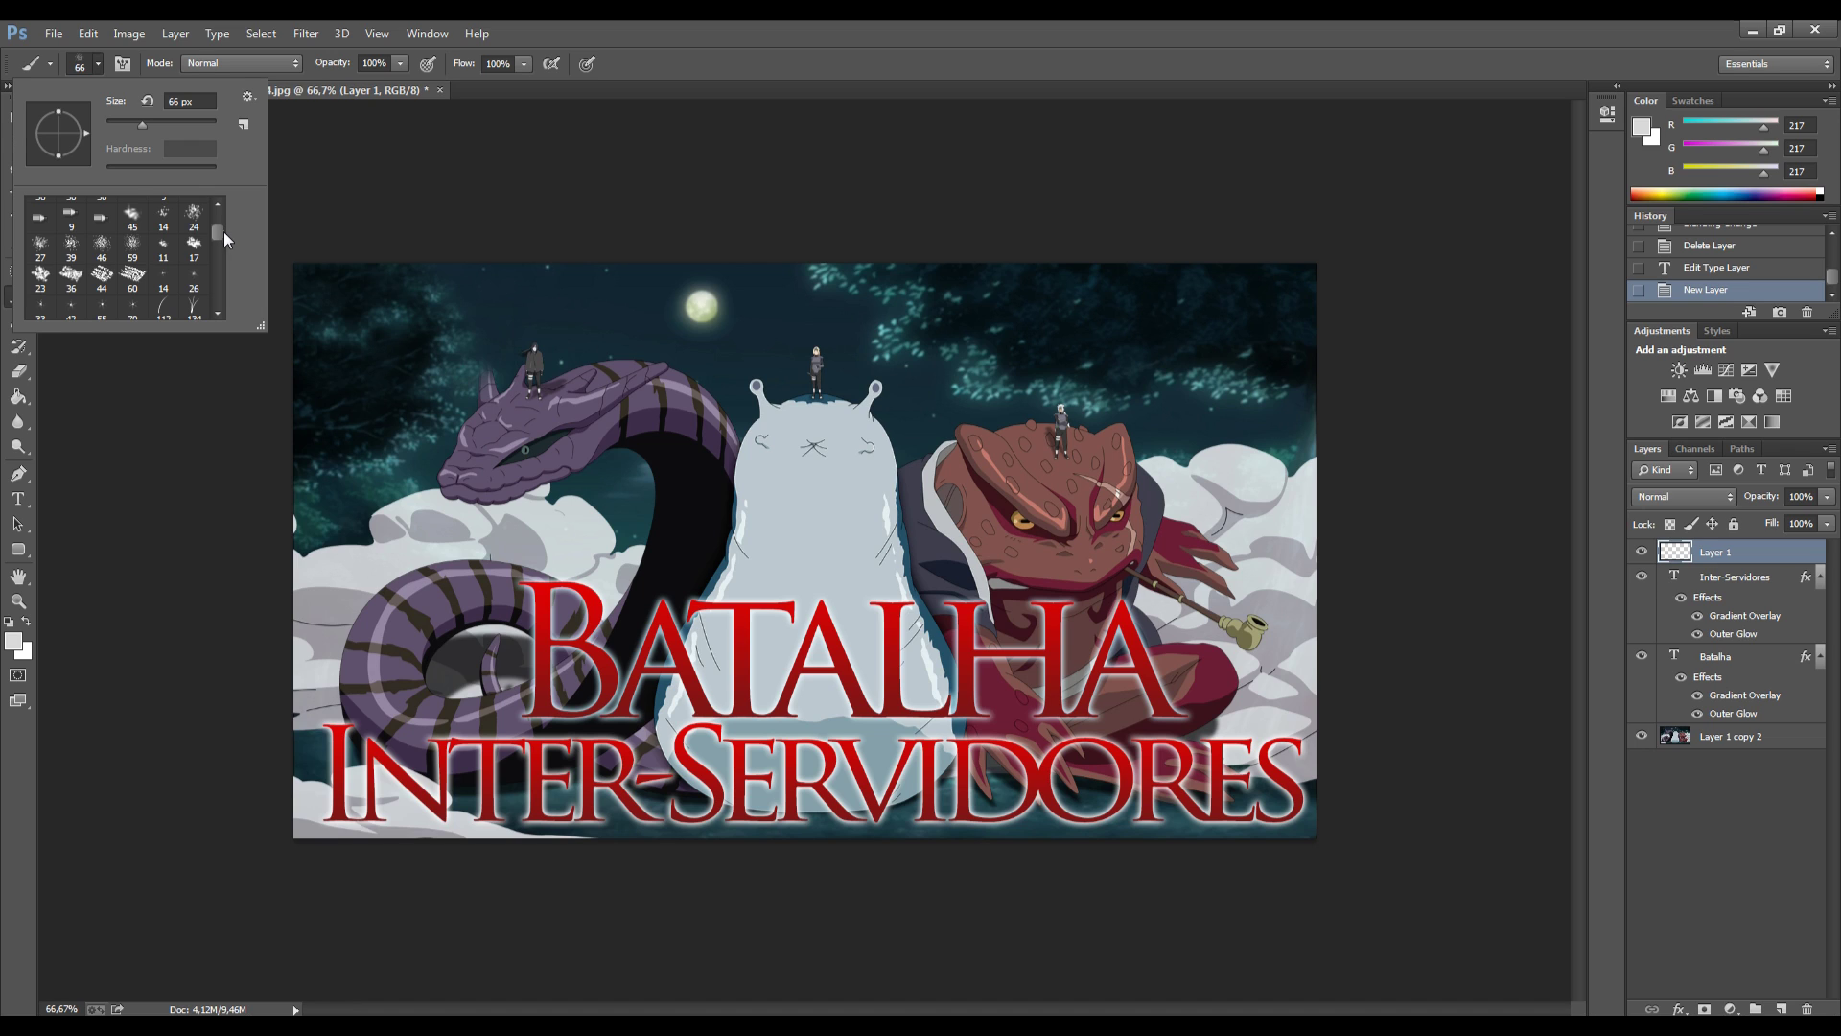
pyautogui.click(368, 146)
# Open the Outer Glow settings in the layer style of the Batalha text layer.
pyautogui.click(19, 499)
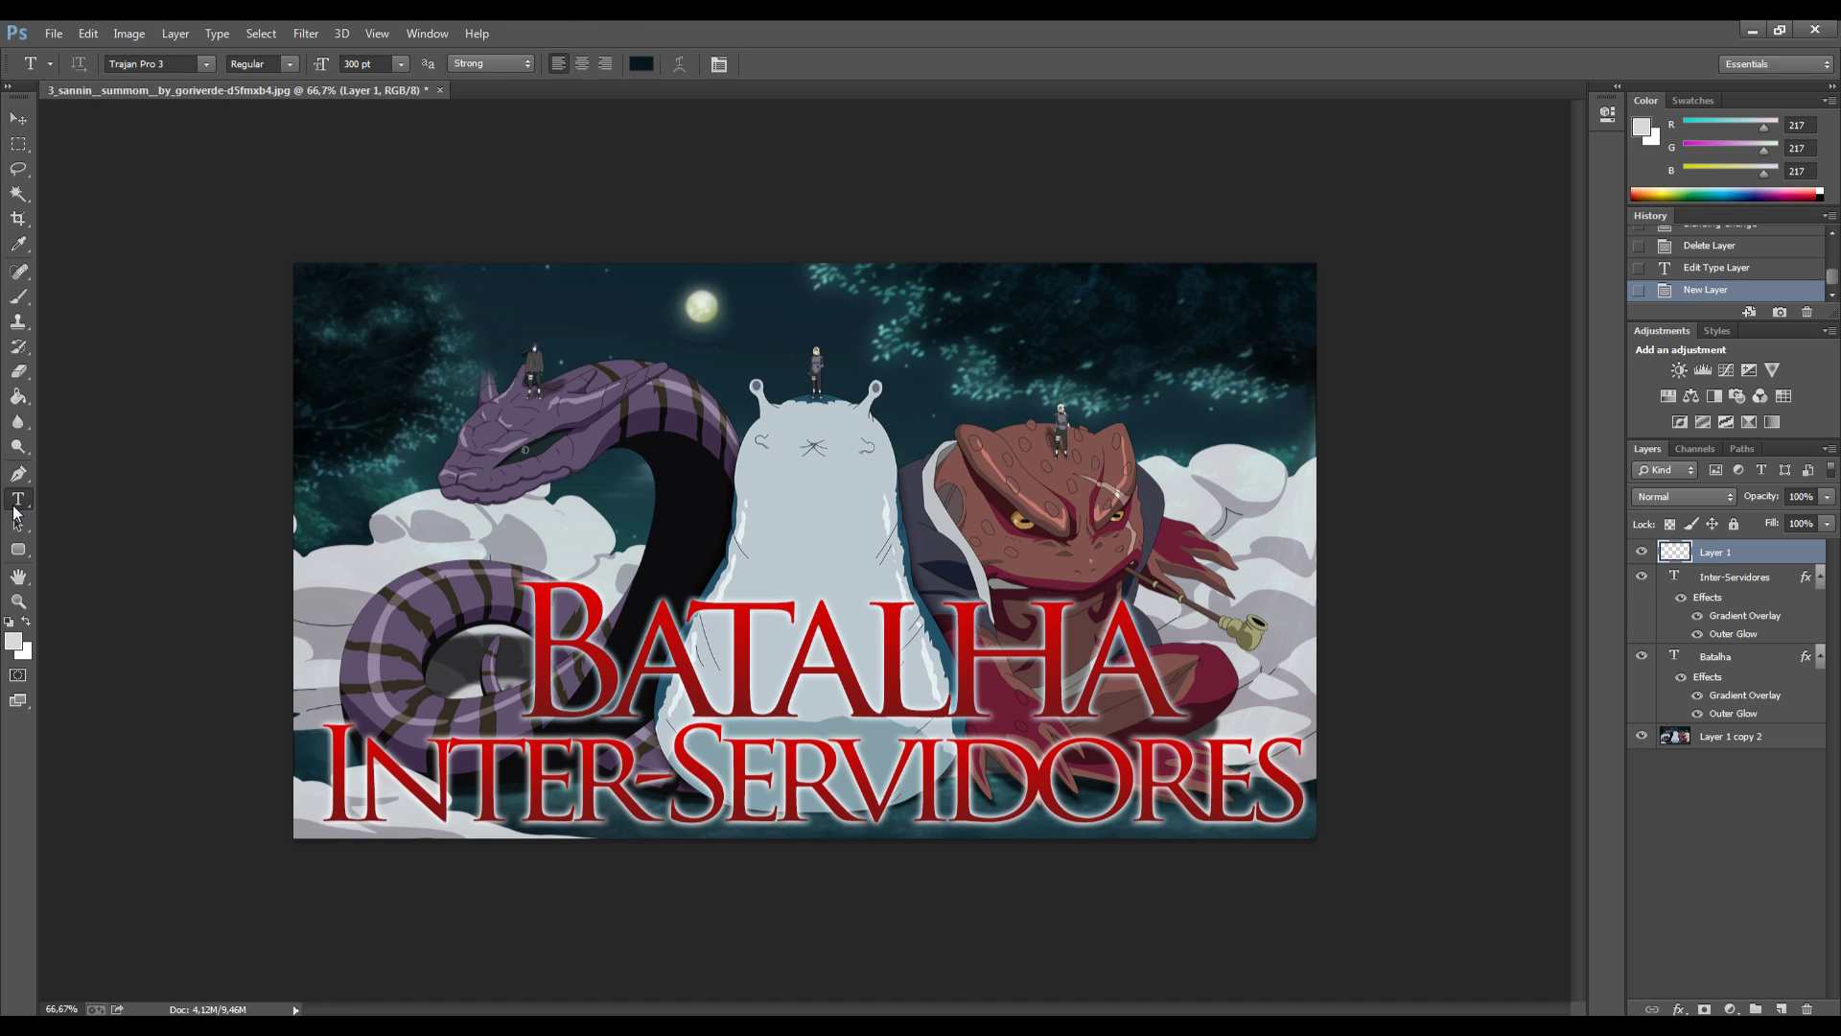
pyautogui.moveTo(550, 631); pyautogui.dragTo(1209, 633)
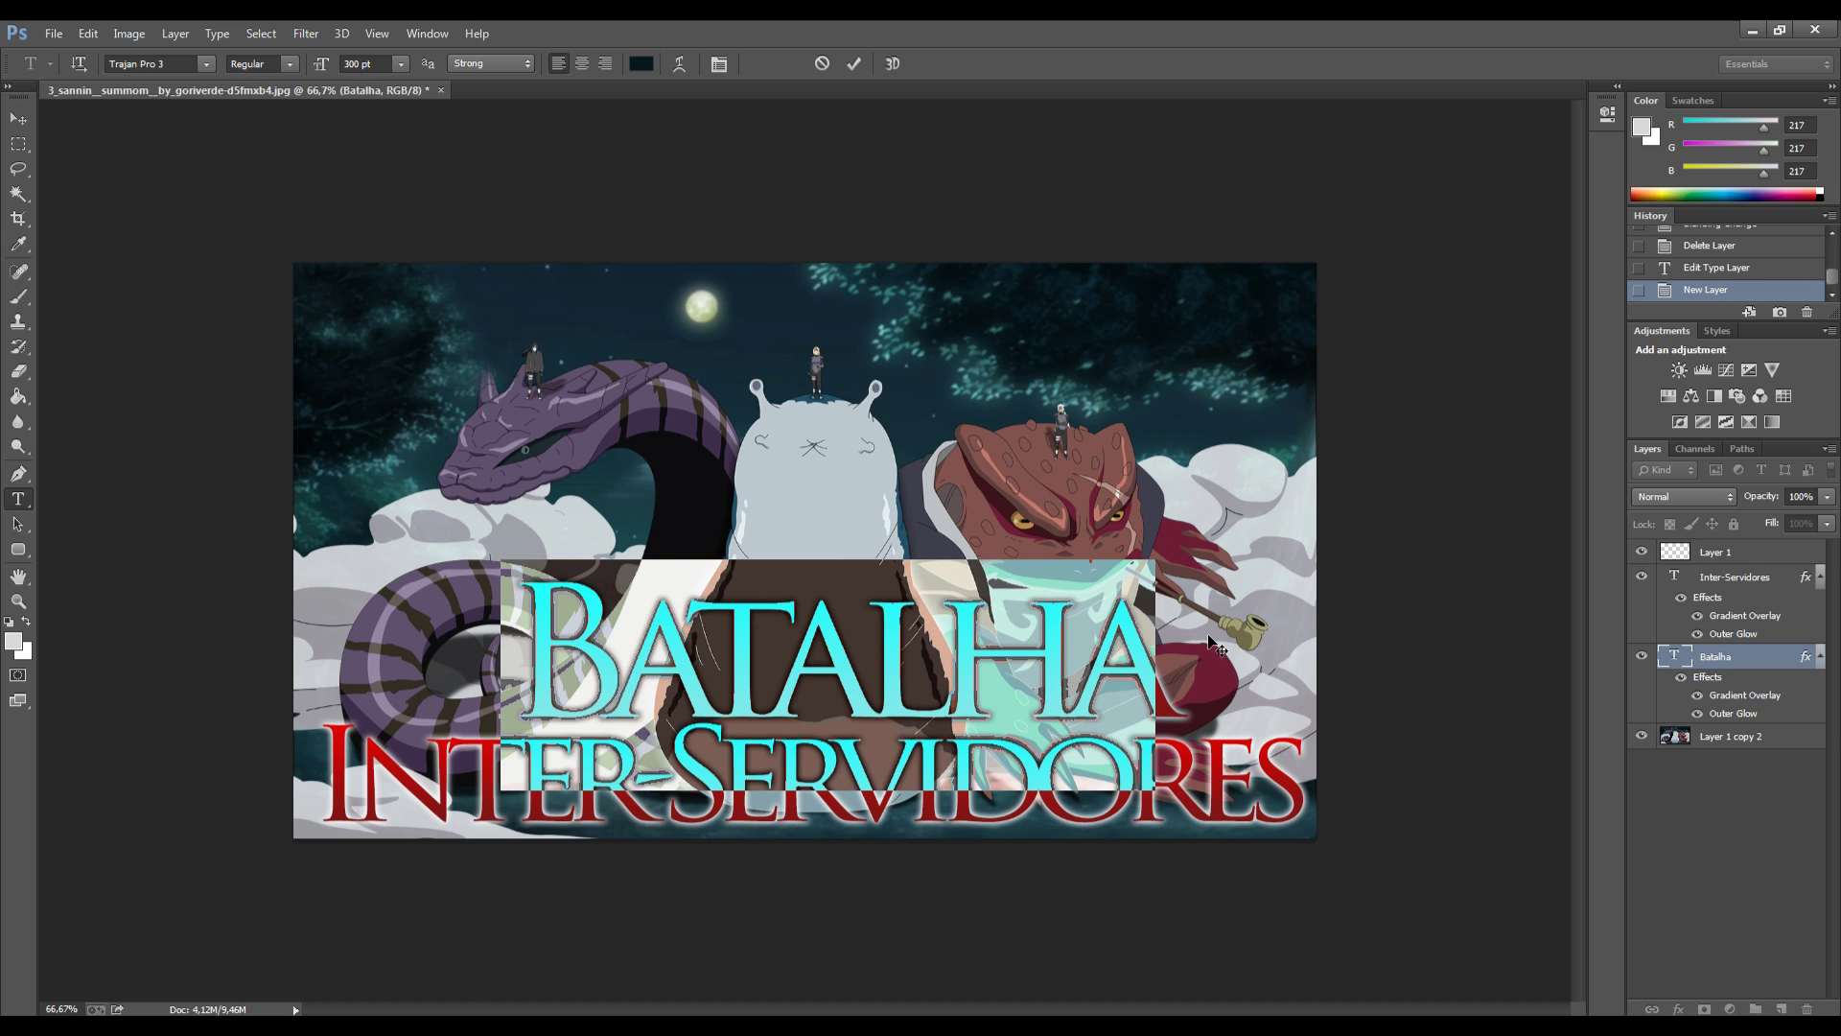
pyautogui.click(1803, 662)
pyautogui.doubleClick(1804, 661)
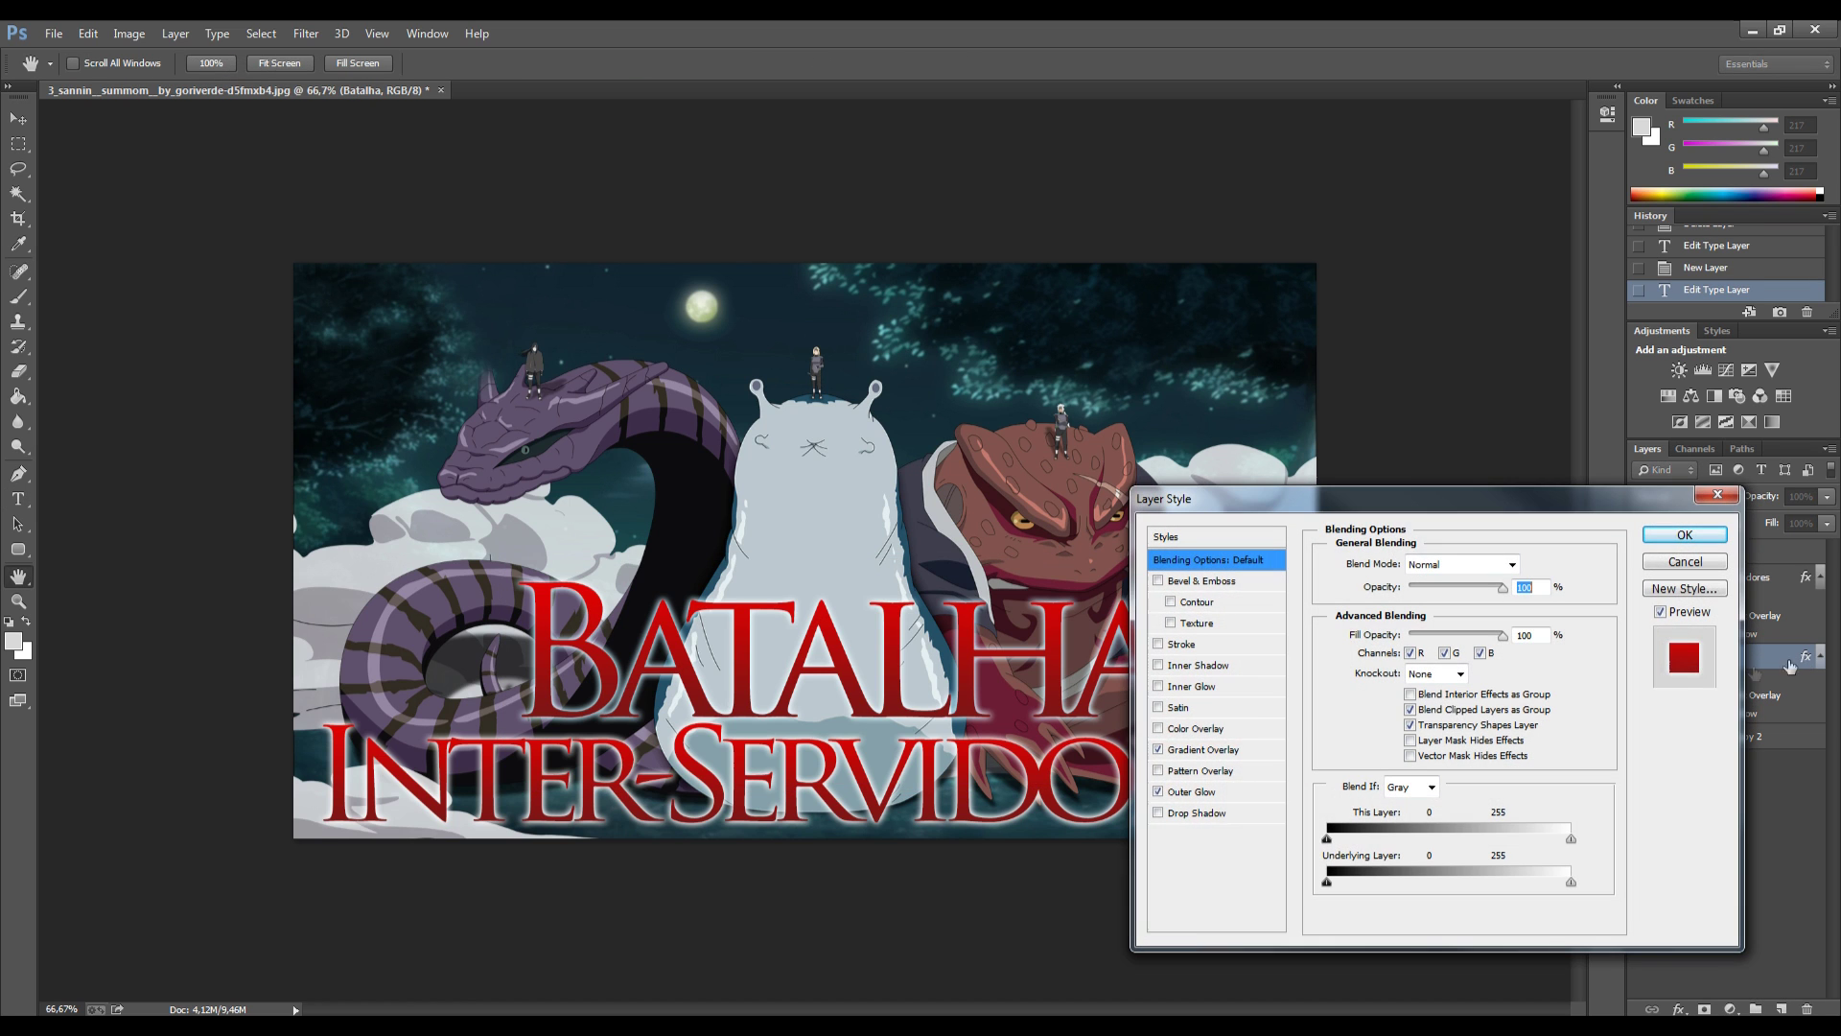
pyautogui.click(1178, 792)
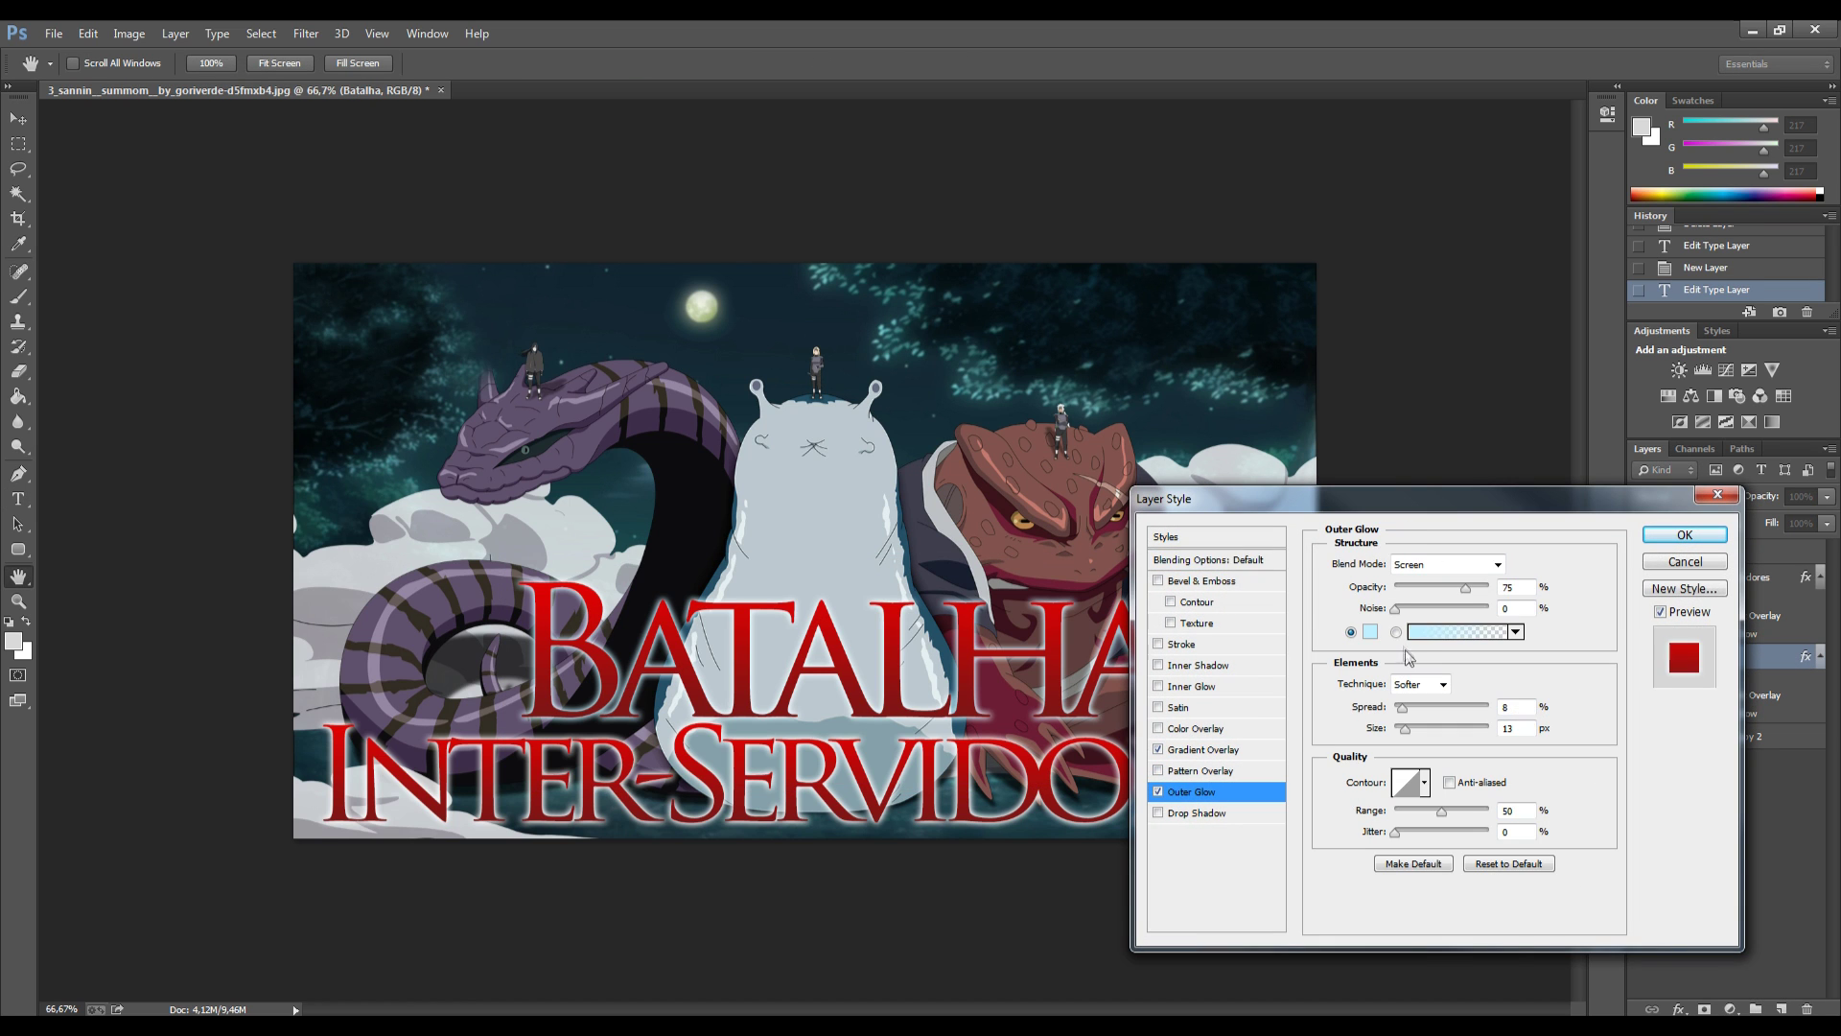
# Set the Batalha text's outer glow colour to a dark red, RGB 155, 56, 56, and apply the layer style.
pyautogui.click(1370, 631)
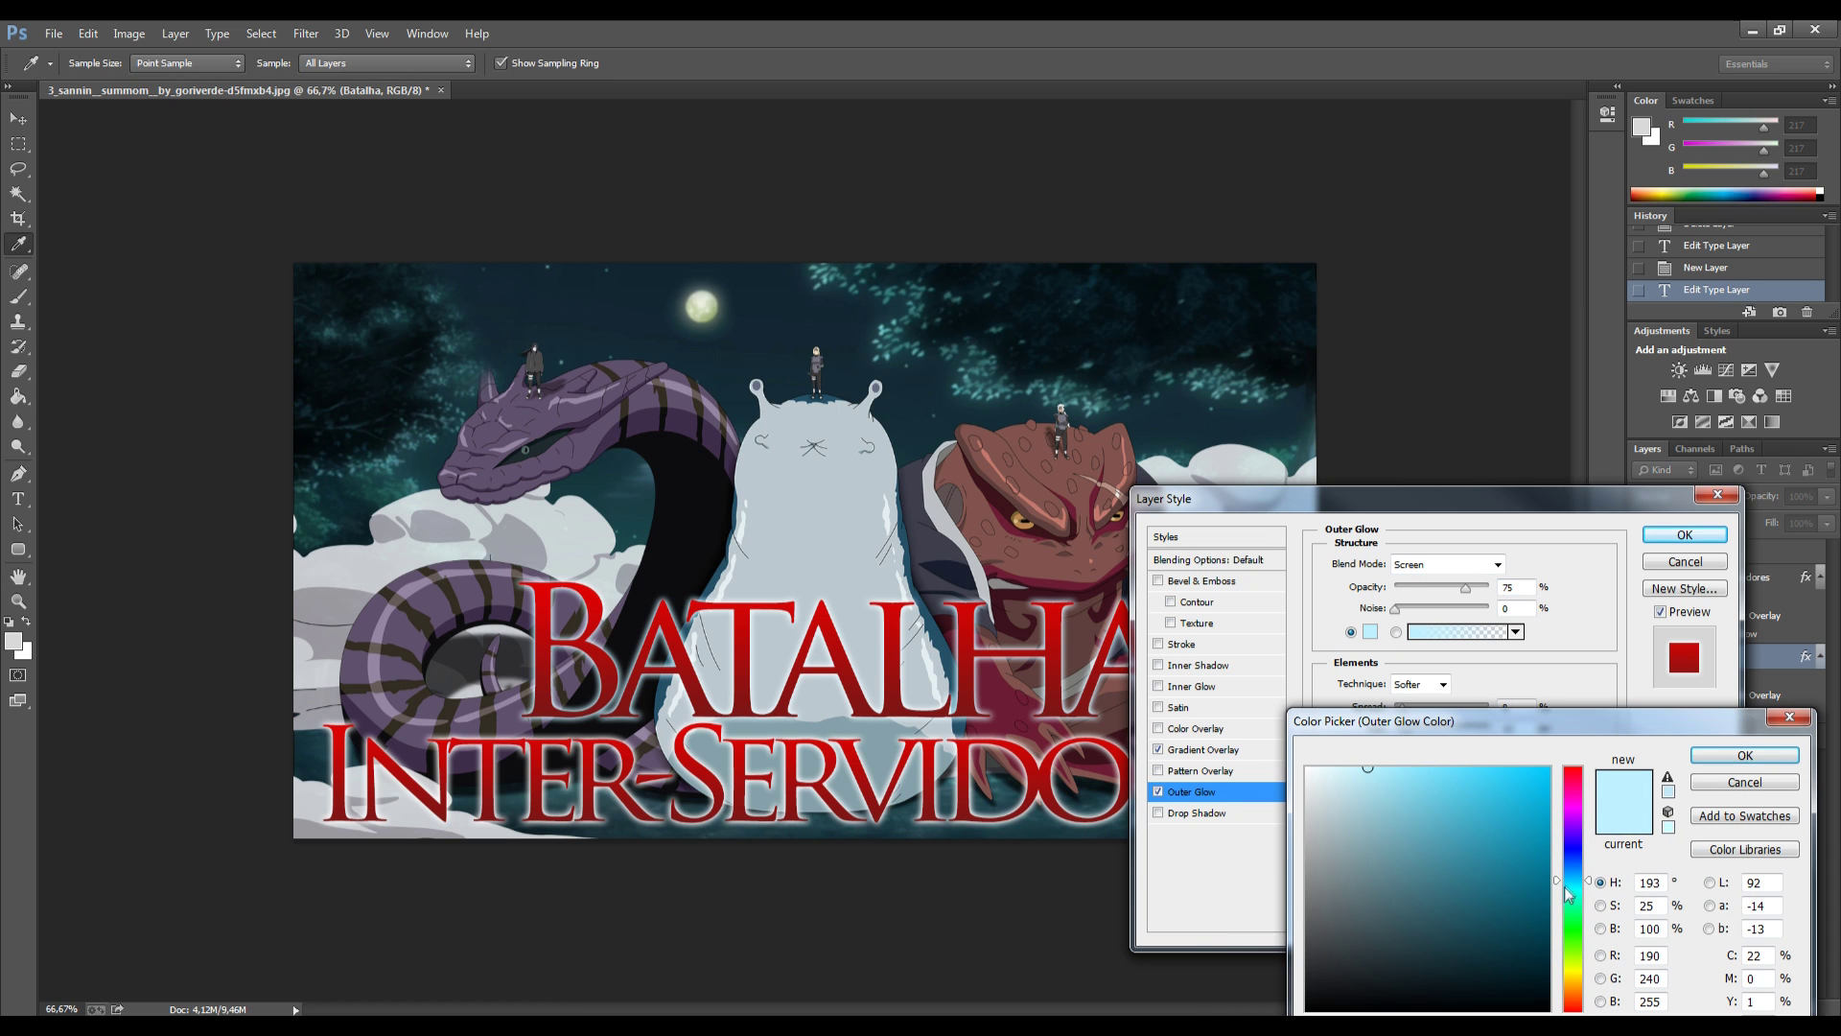
pyautogui.click(1573, 846)
pyautogui.click(1454, 847)
pyautogui.moveTo(1454, 847); pyautogui.dragTo(1404, 851)
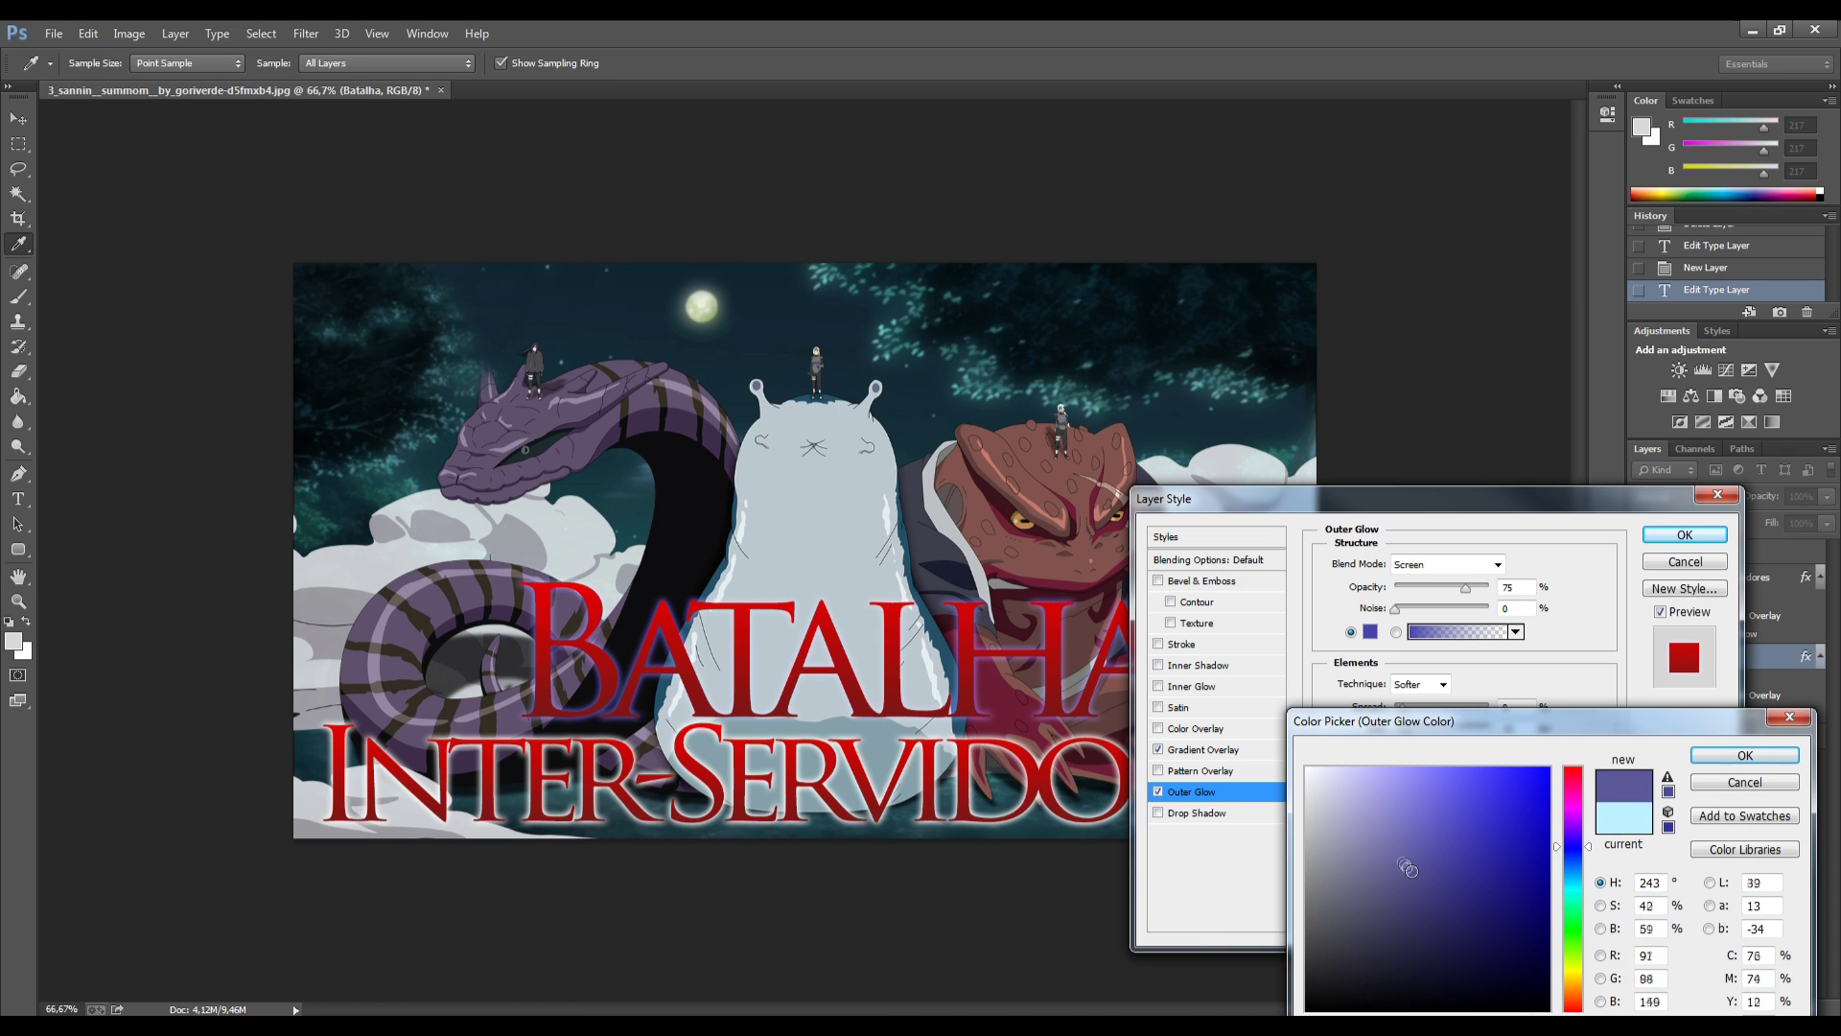
pyautogui.click(1573, 768)
pyautogui.click(1495, 817)
pyautogui.moveTo(1495, 817)
pyautogui.mouseDown()
pyautogui.moveTo(1423, 970)
pyautogui.moveTo(1447, 864)
pyautogui.mouseUp()
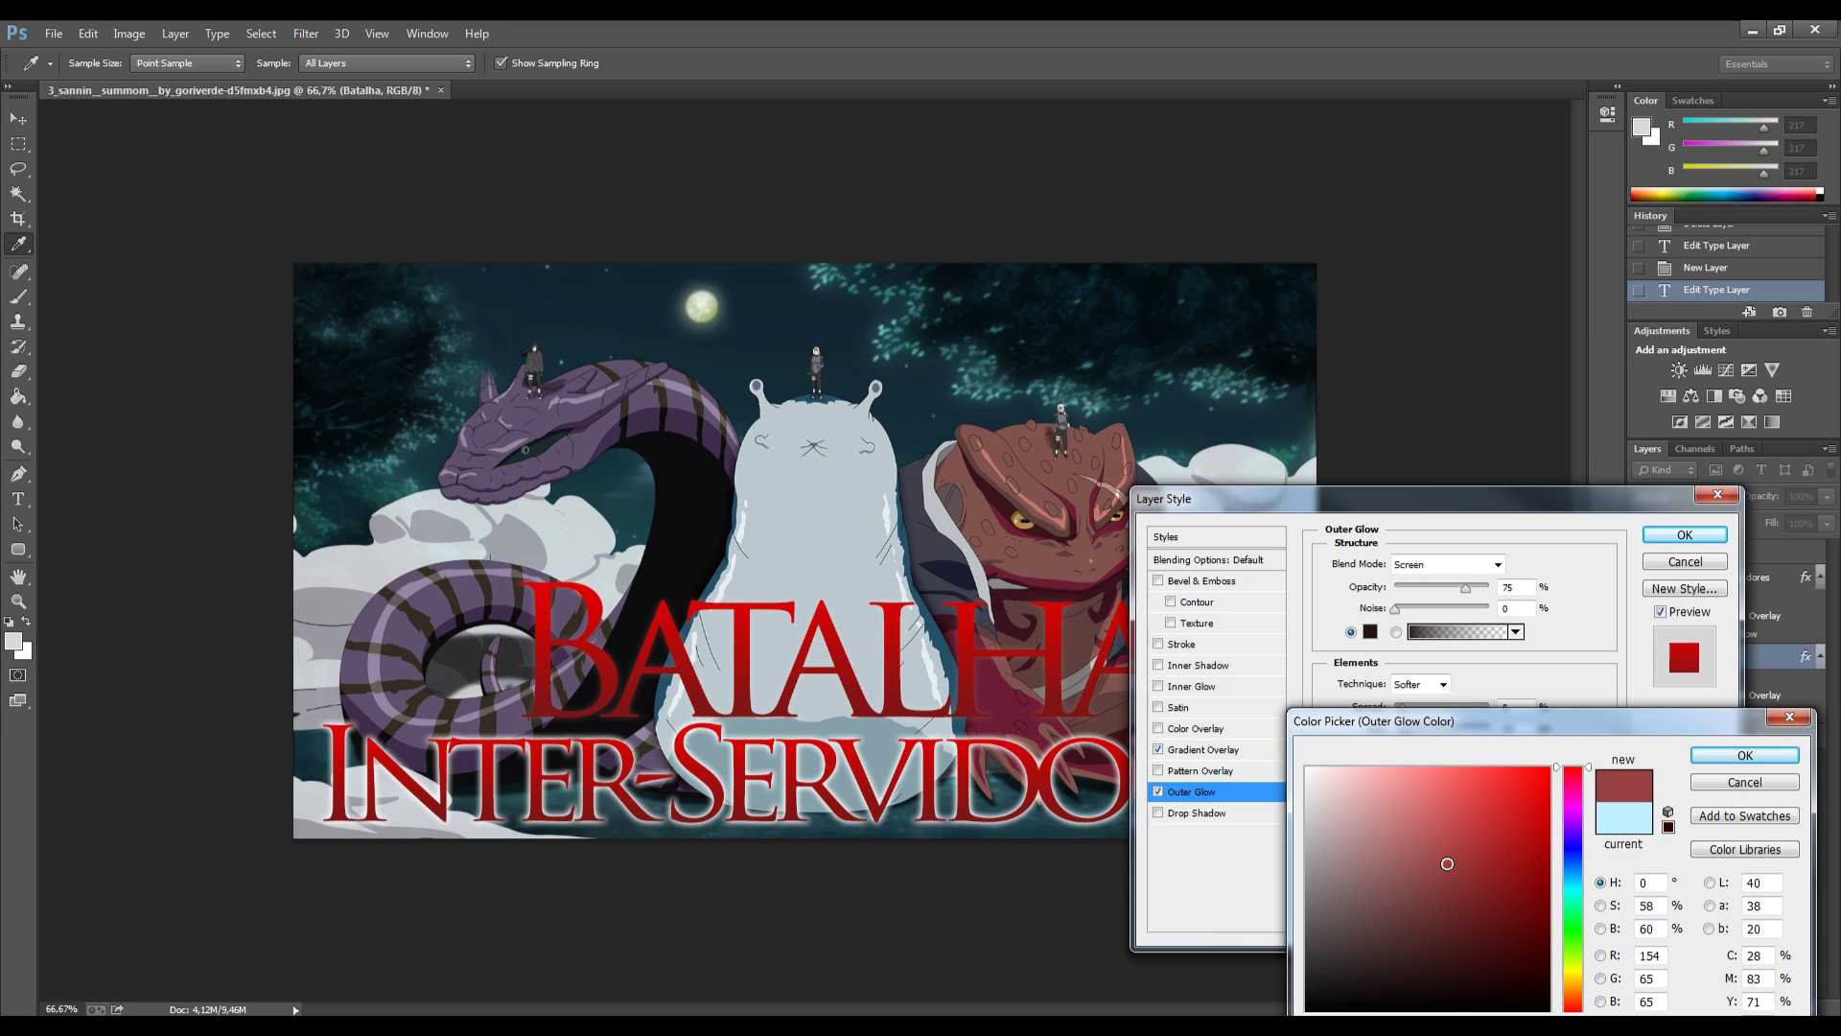
pyautogui.moveTo(1381, 812); pyautogui.dragTo(1420, 700)
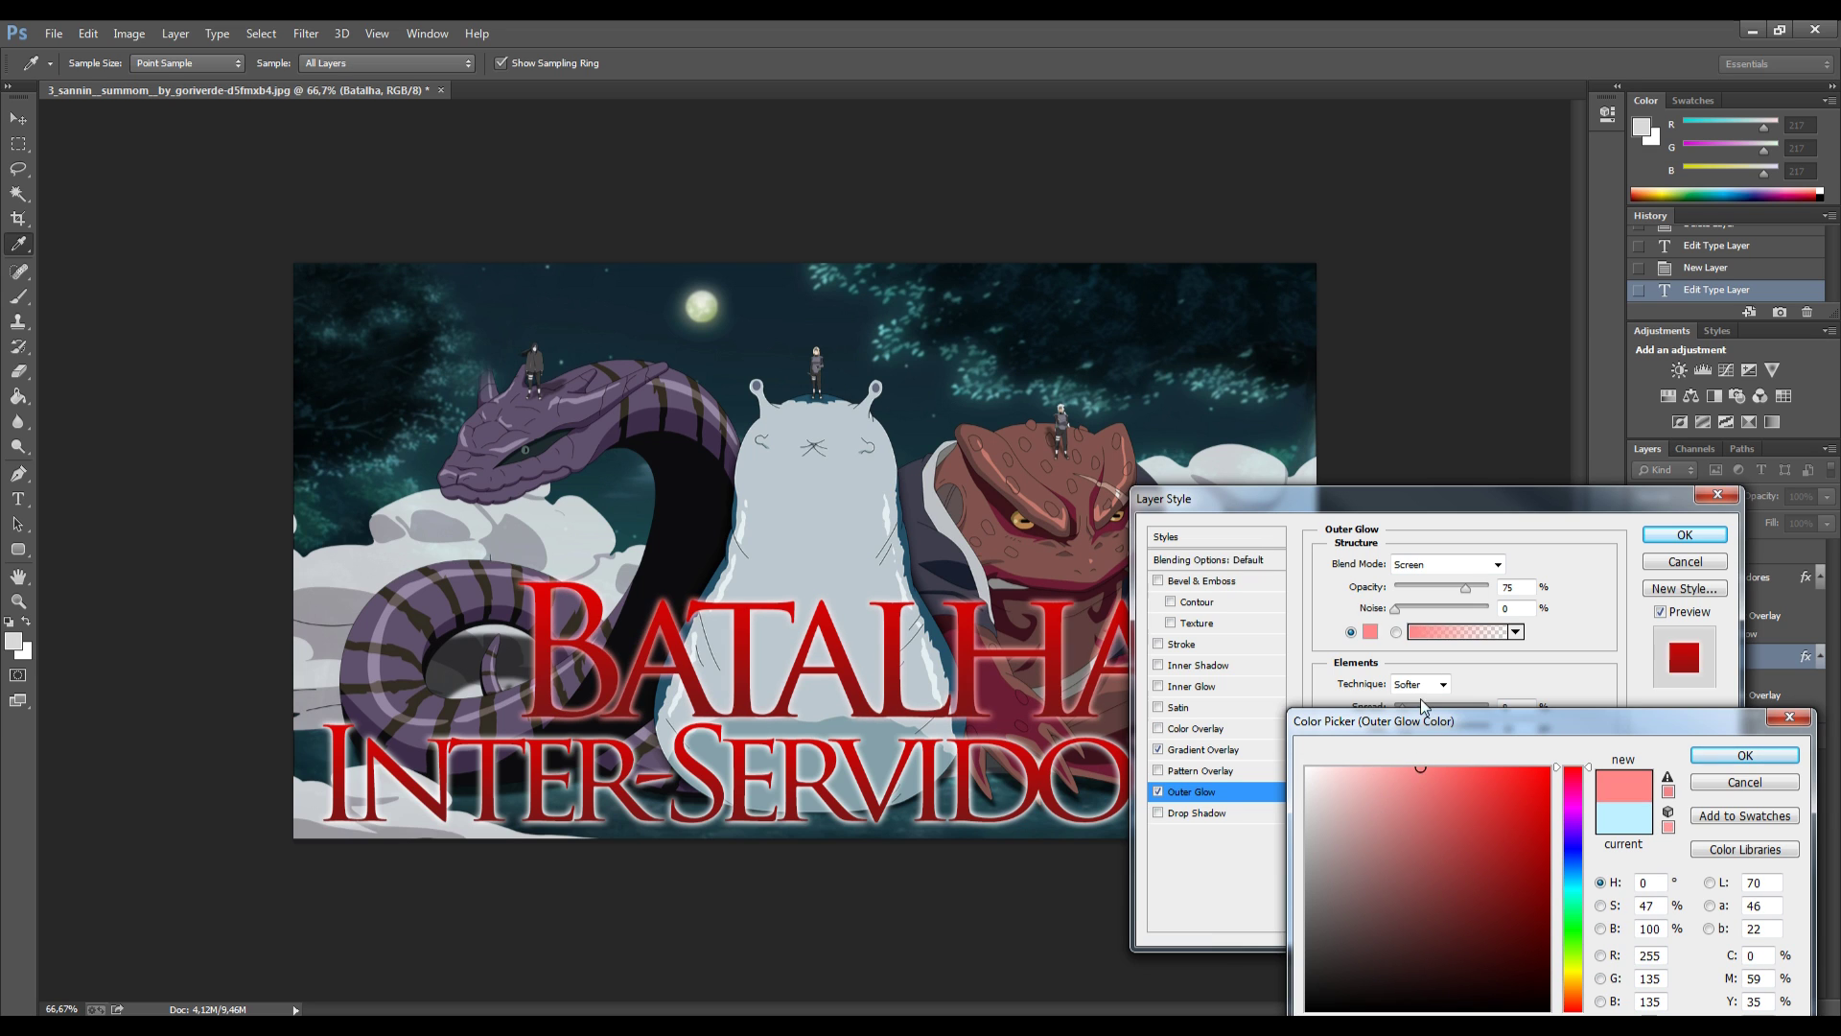
pyautogui.click(1450, 834)
pyautogui.click(1462, 862)
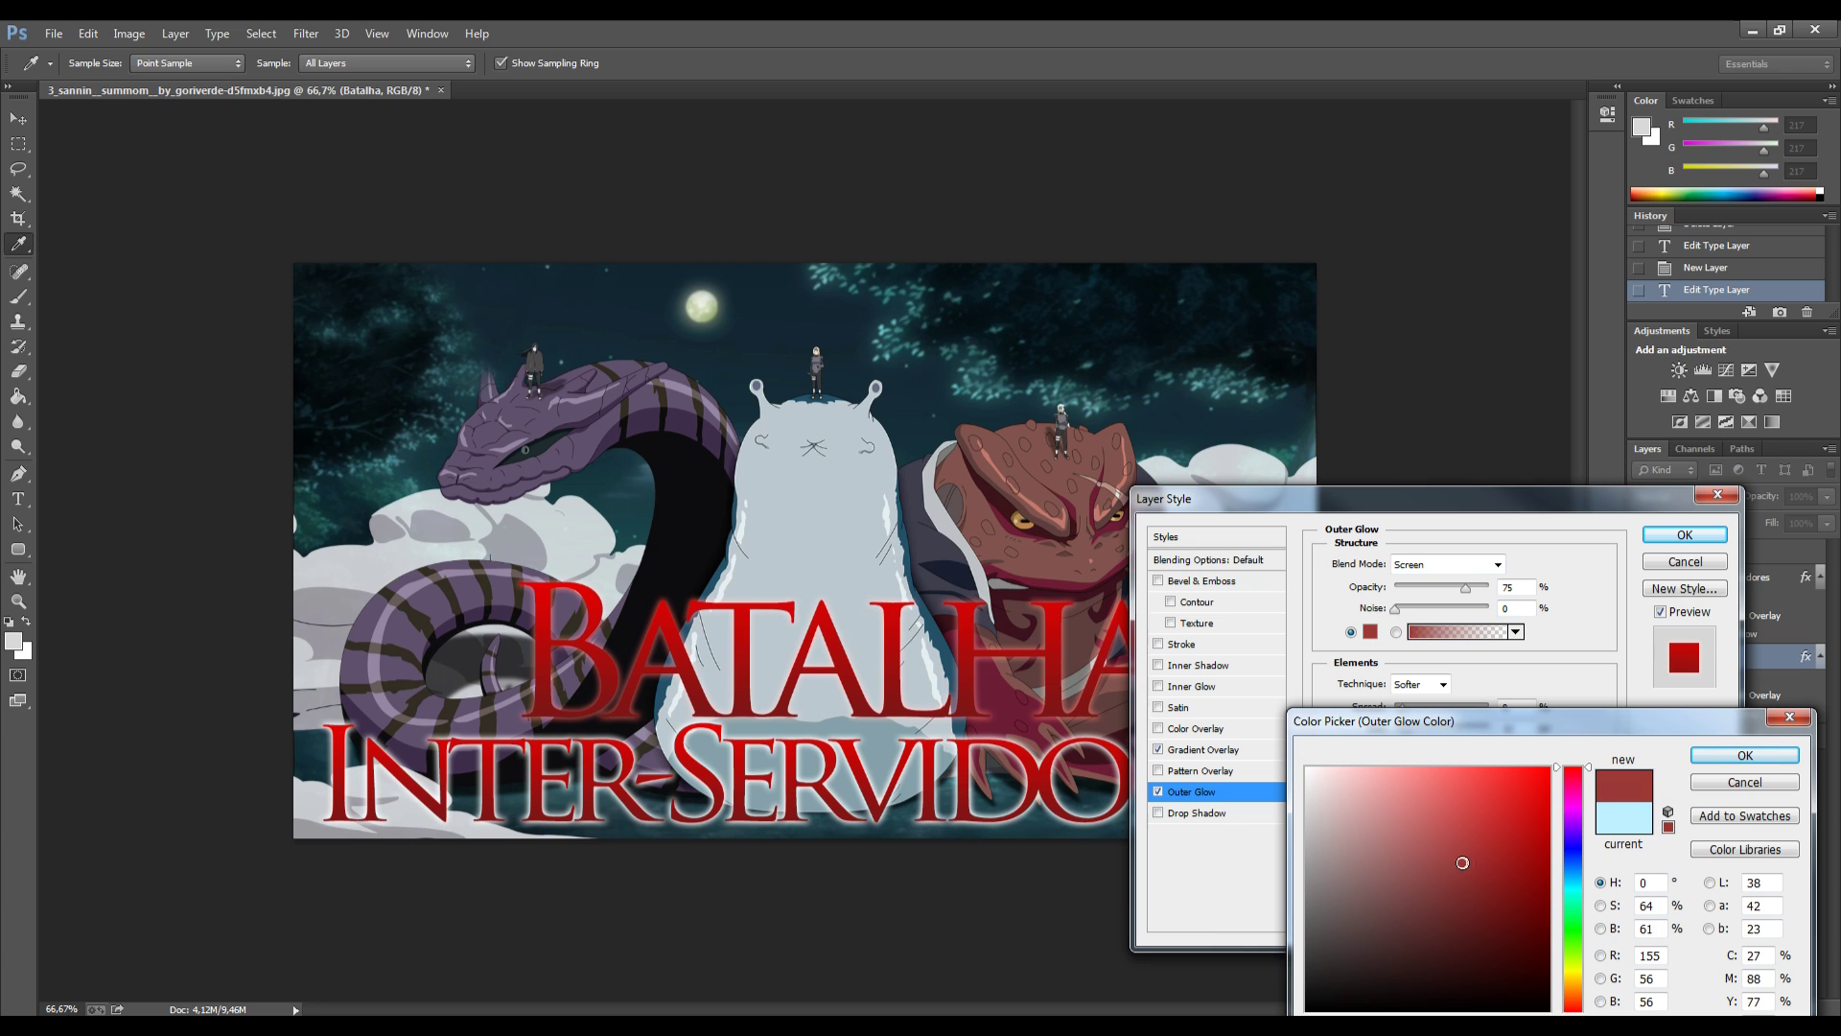
pyautogui.click(1745, 756)
pyautogui.click(1685, 534)
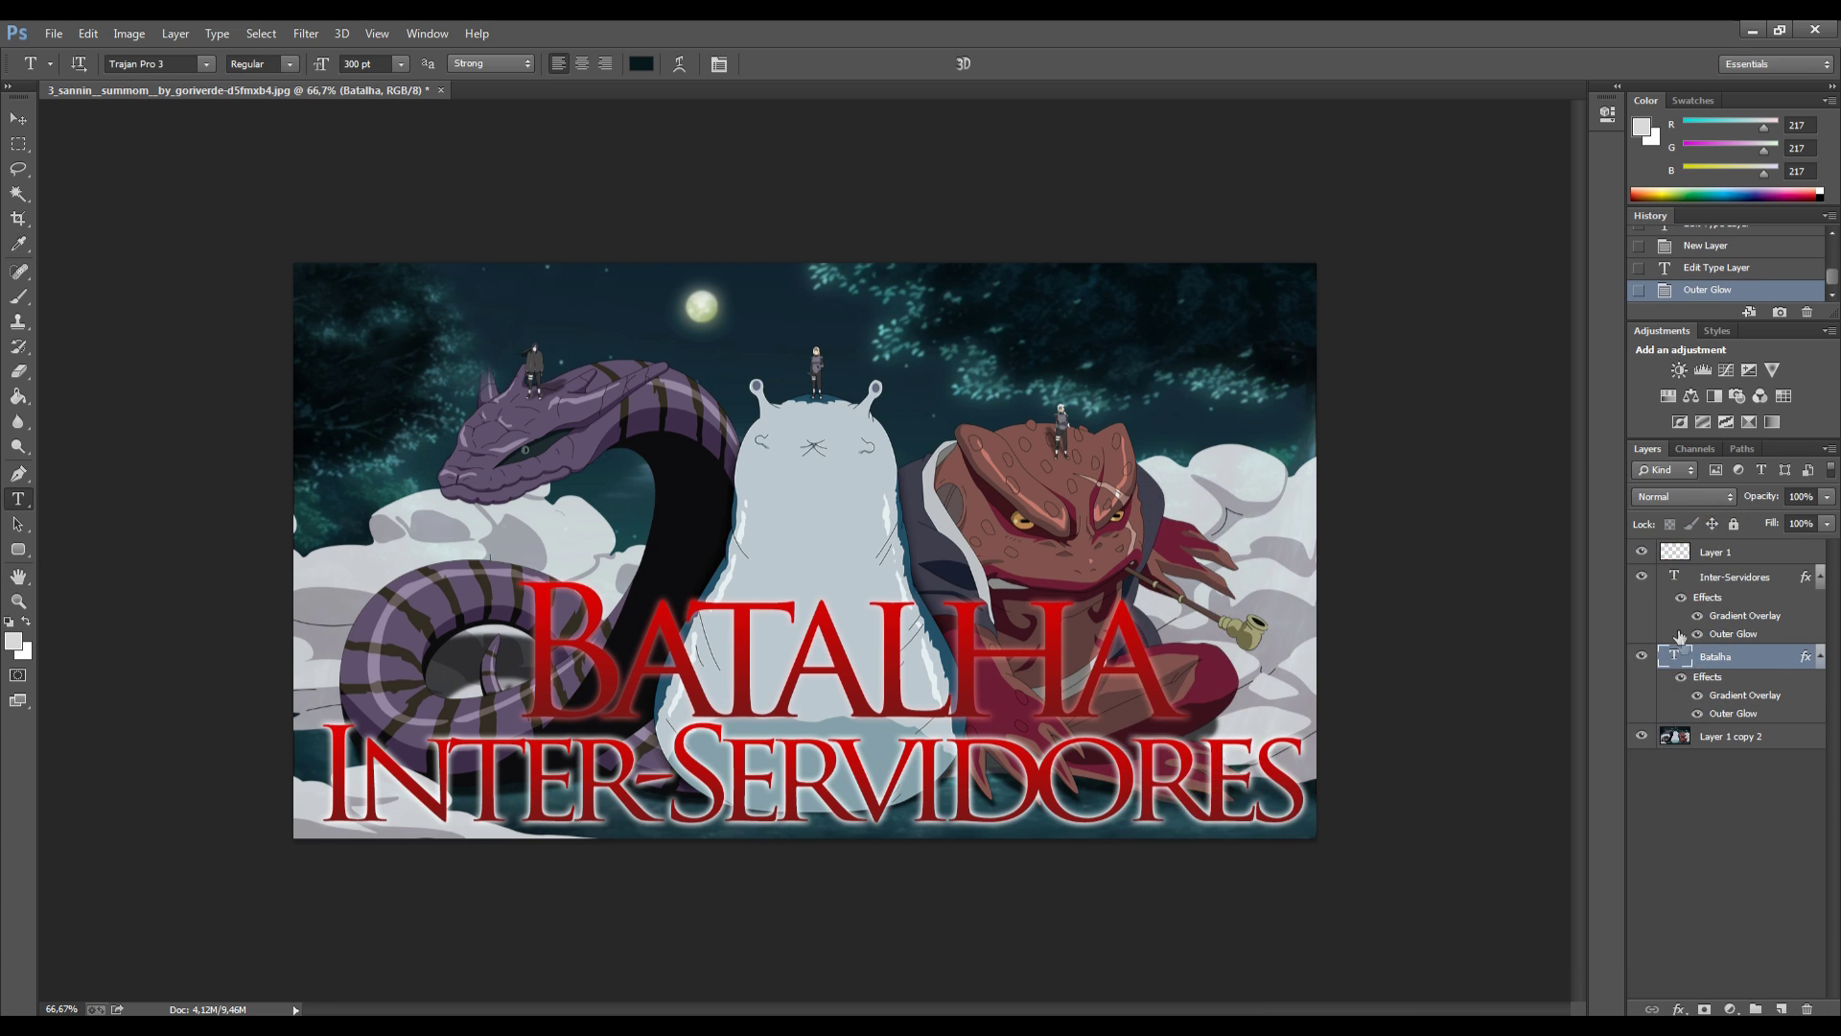
# Change the outer glow colour of the Inter-Servidores text layer to a dark red matching the Batalha text.
pyautogui.click(1713, 581)
pyautogui.doubleClick(1674, 577)
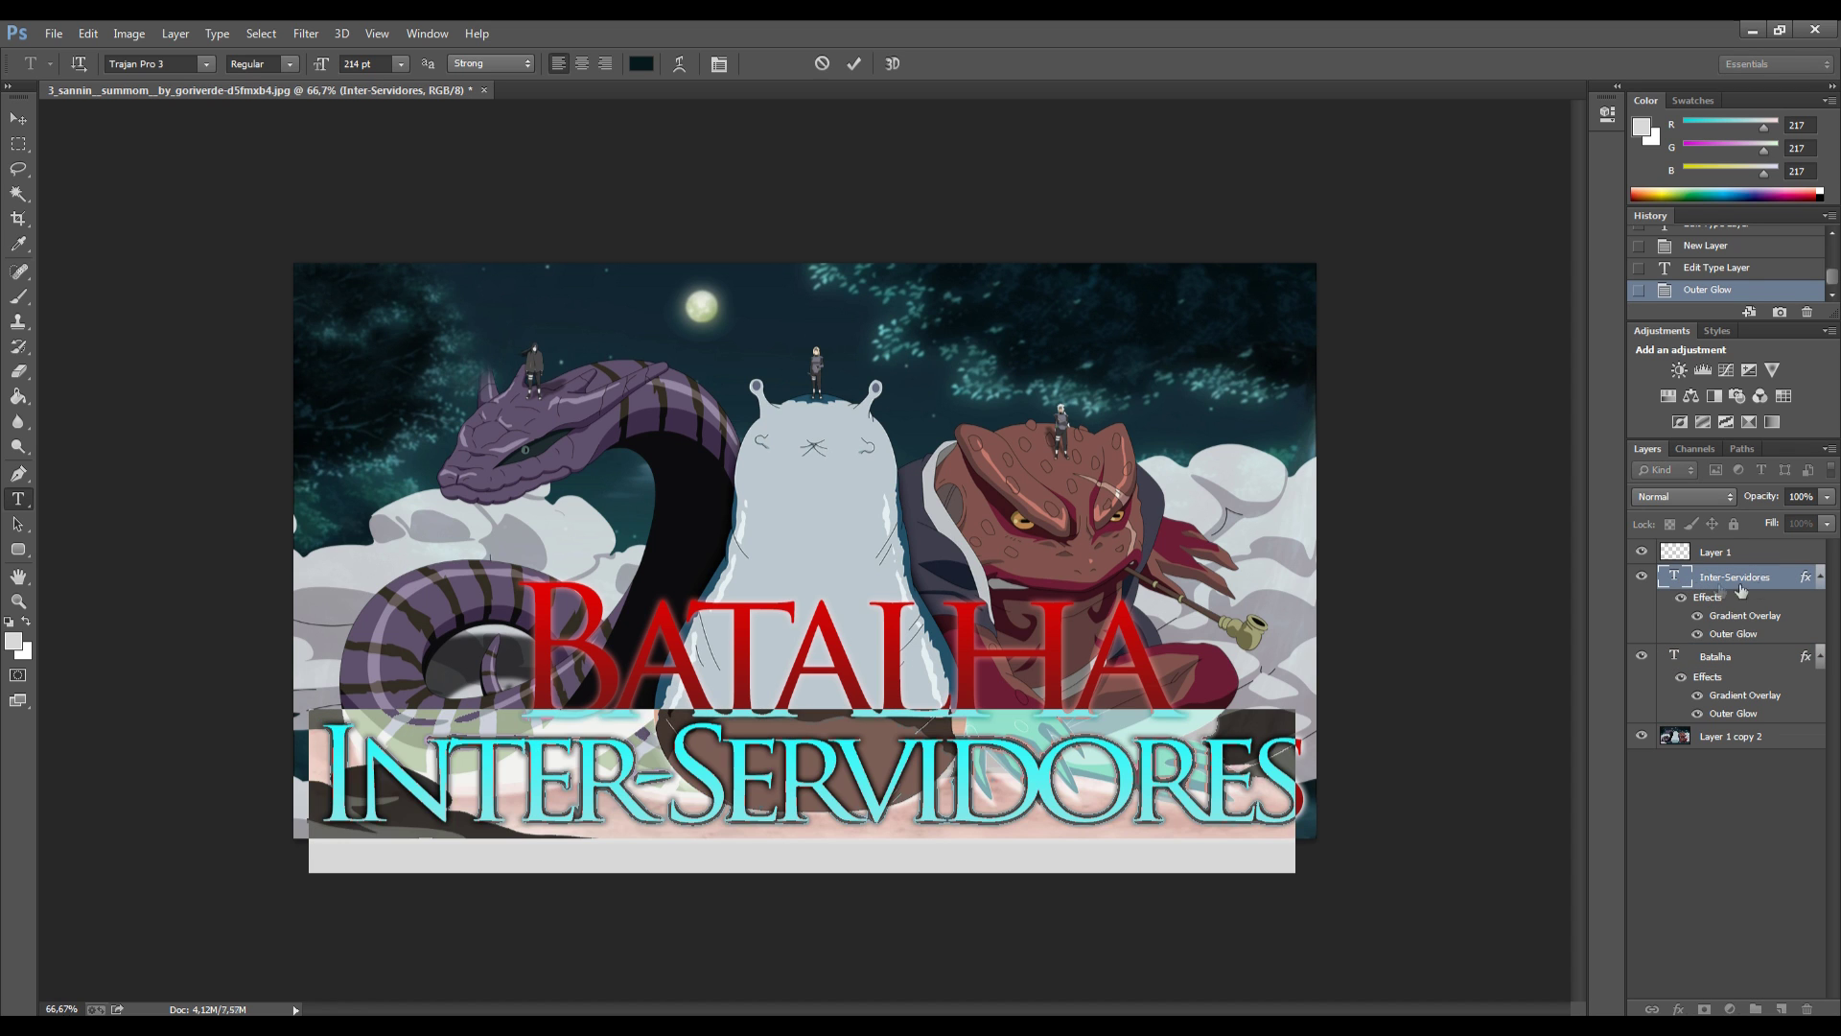
pyautogui.doubleClick(1805, 579)
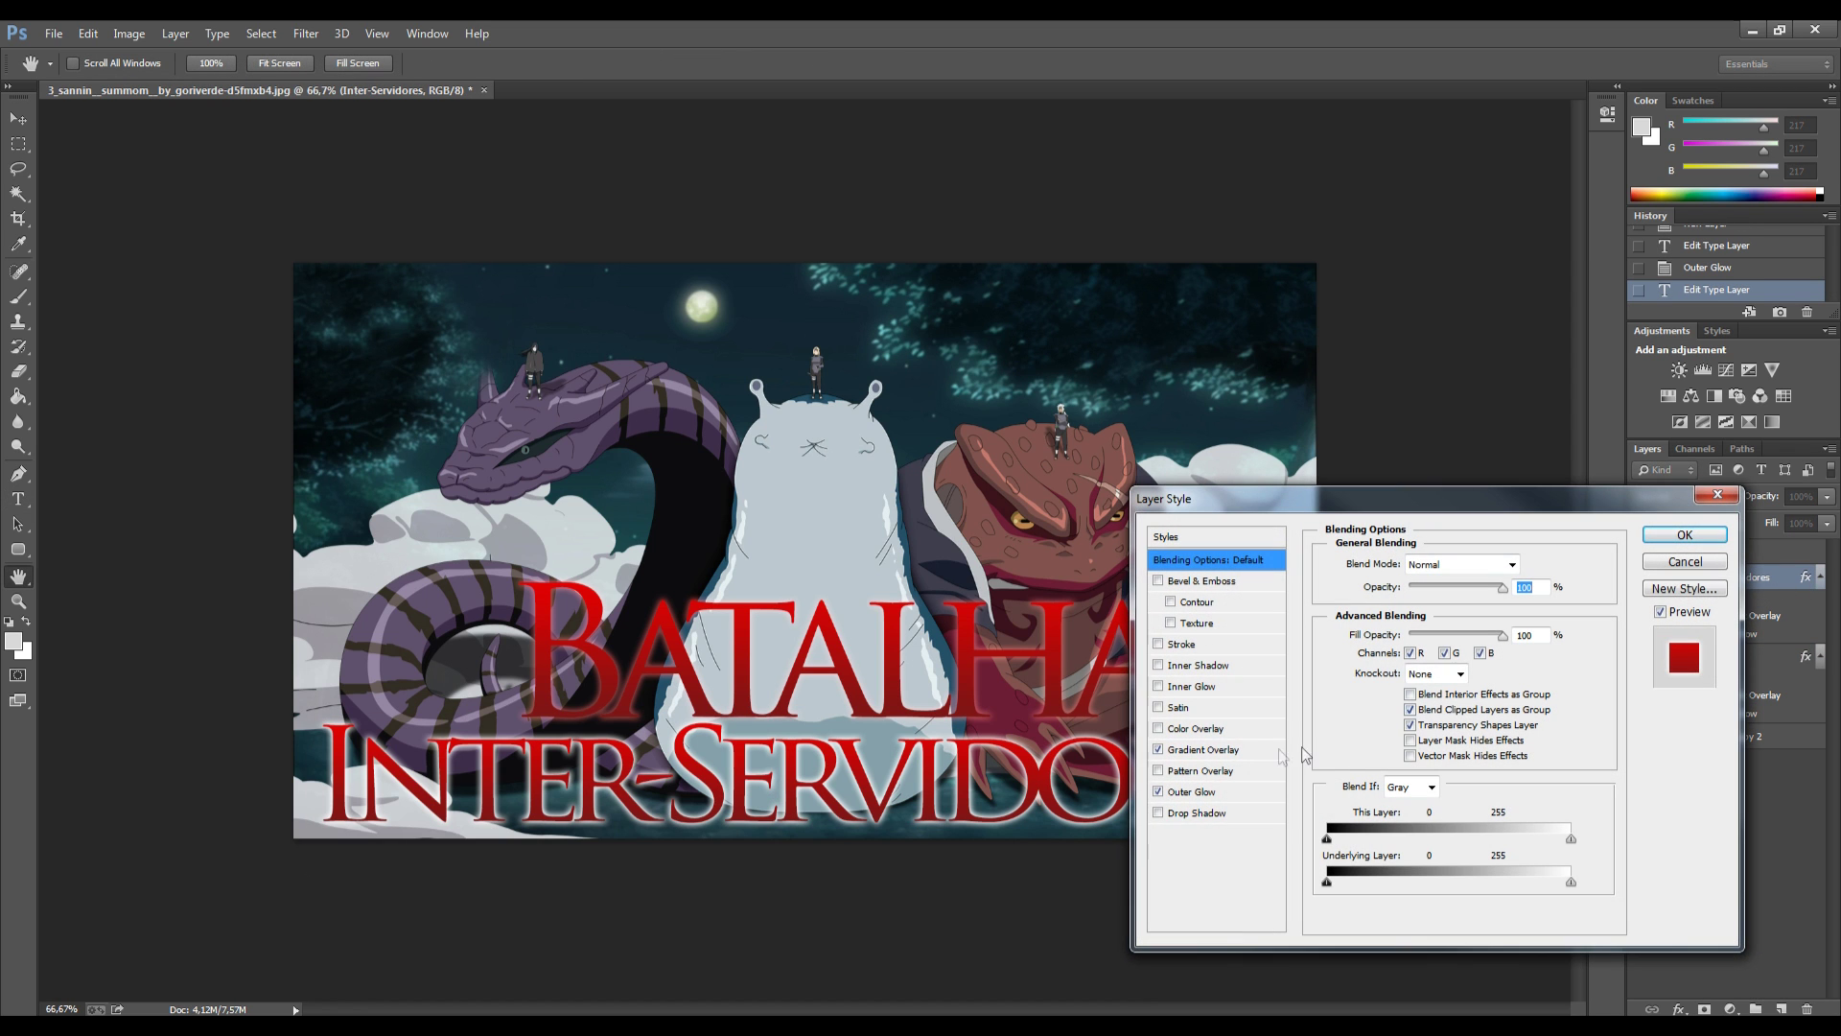
pyautogui.click(1206, 792)
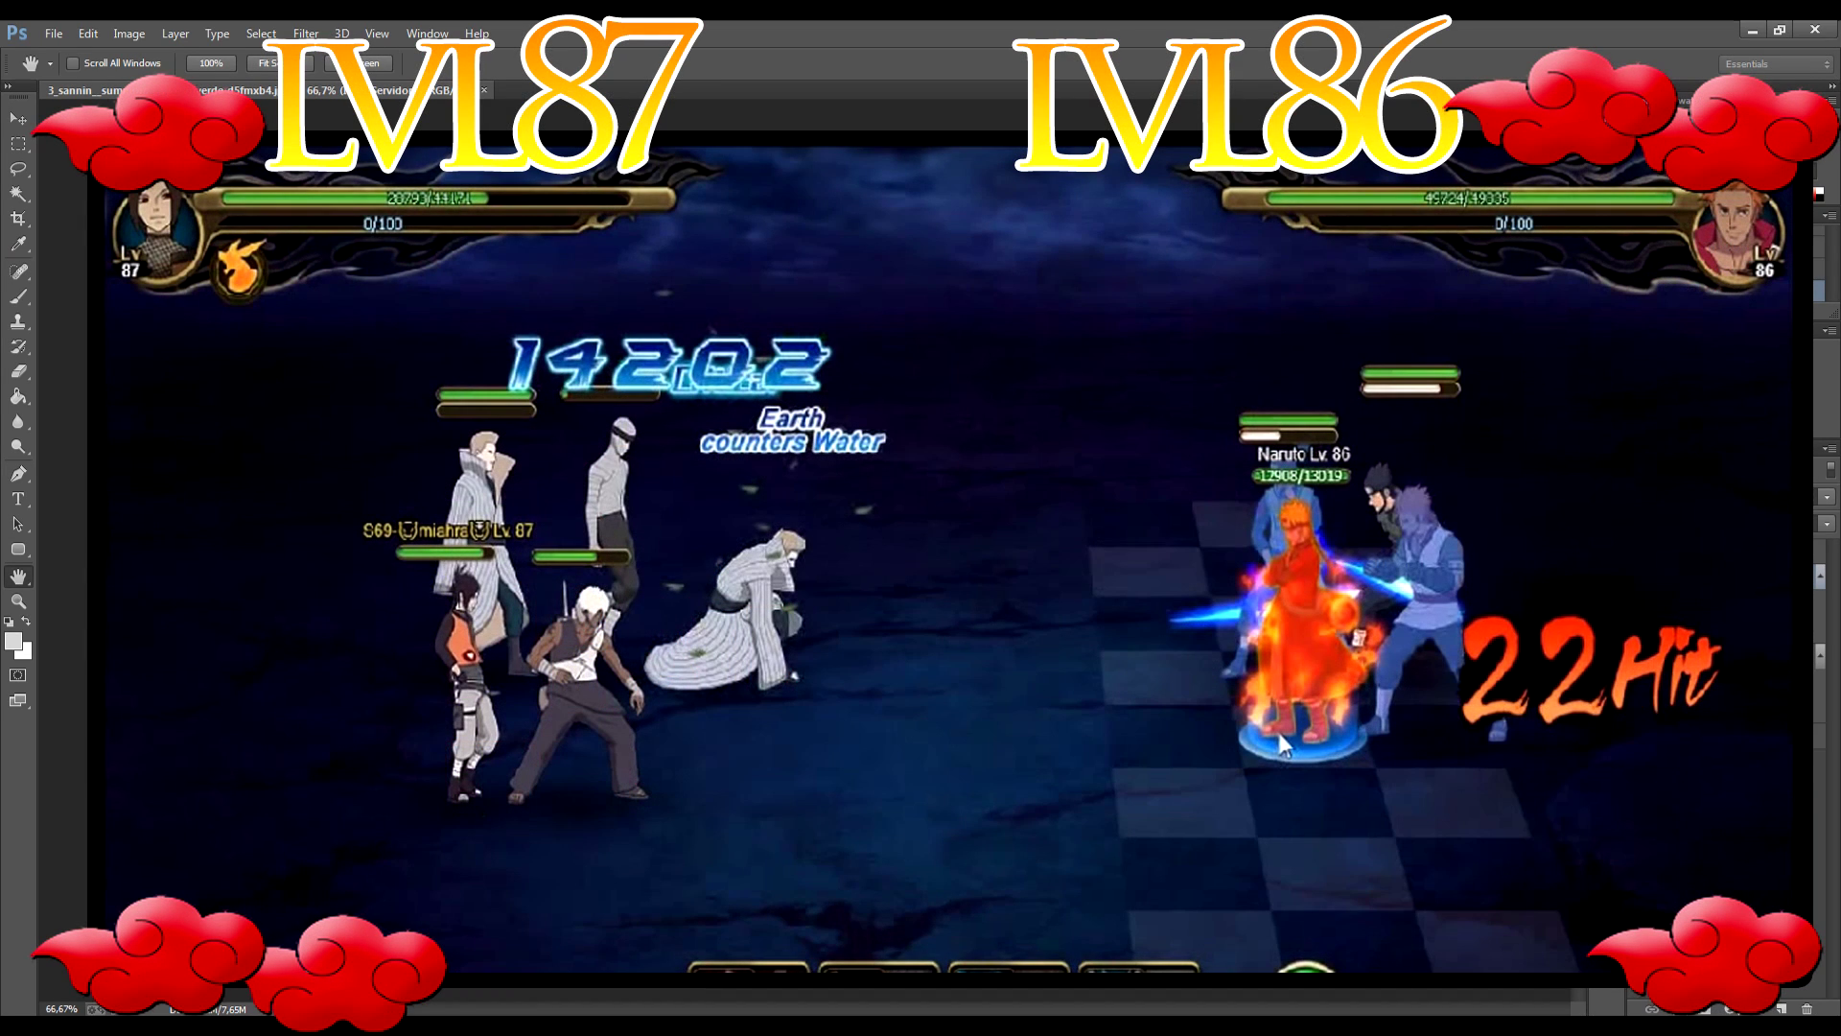
pyautogui.click(1371, 638)
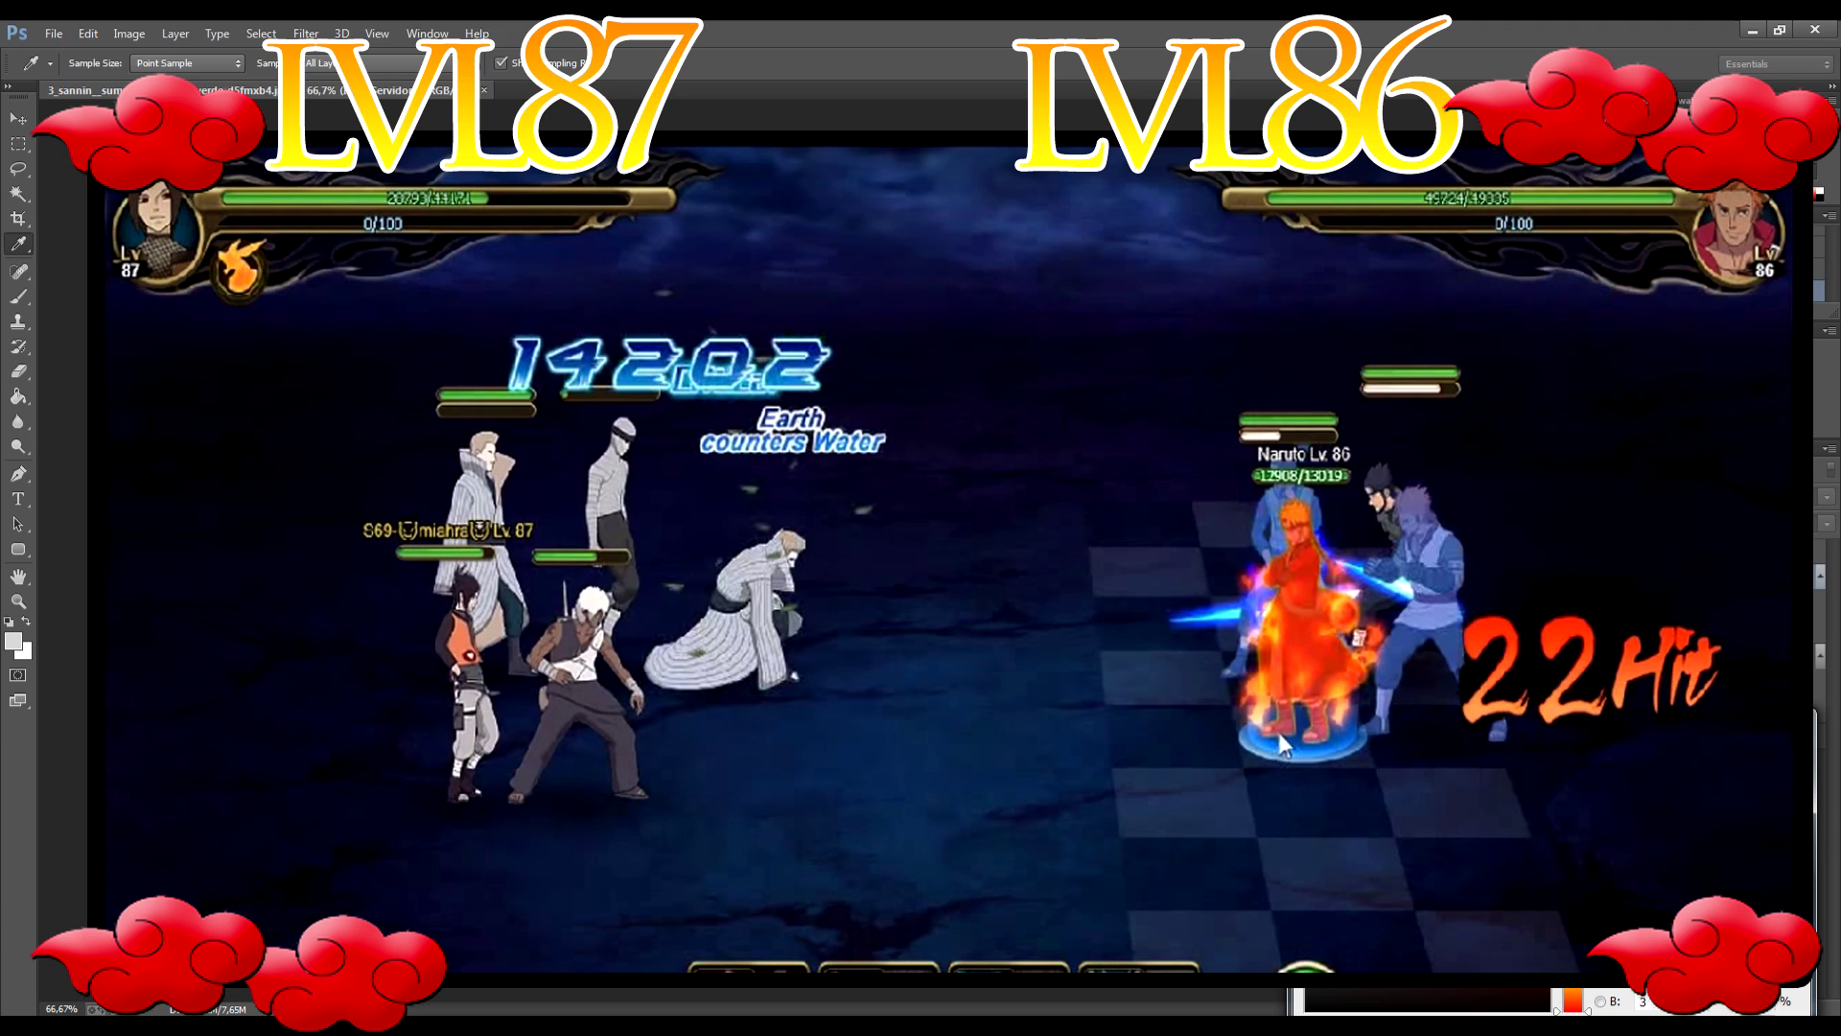
pyautogui.press('h')
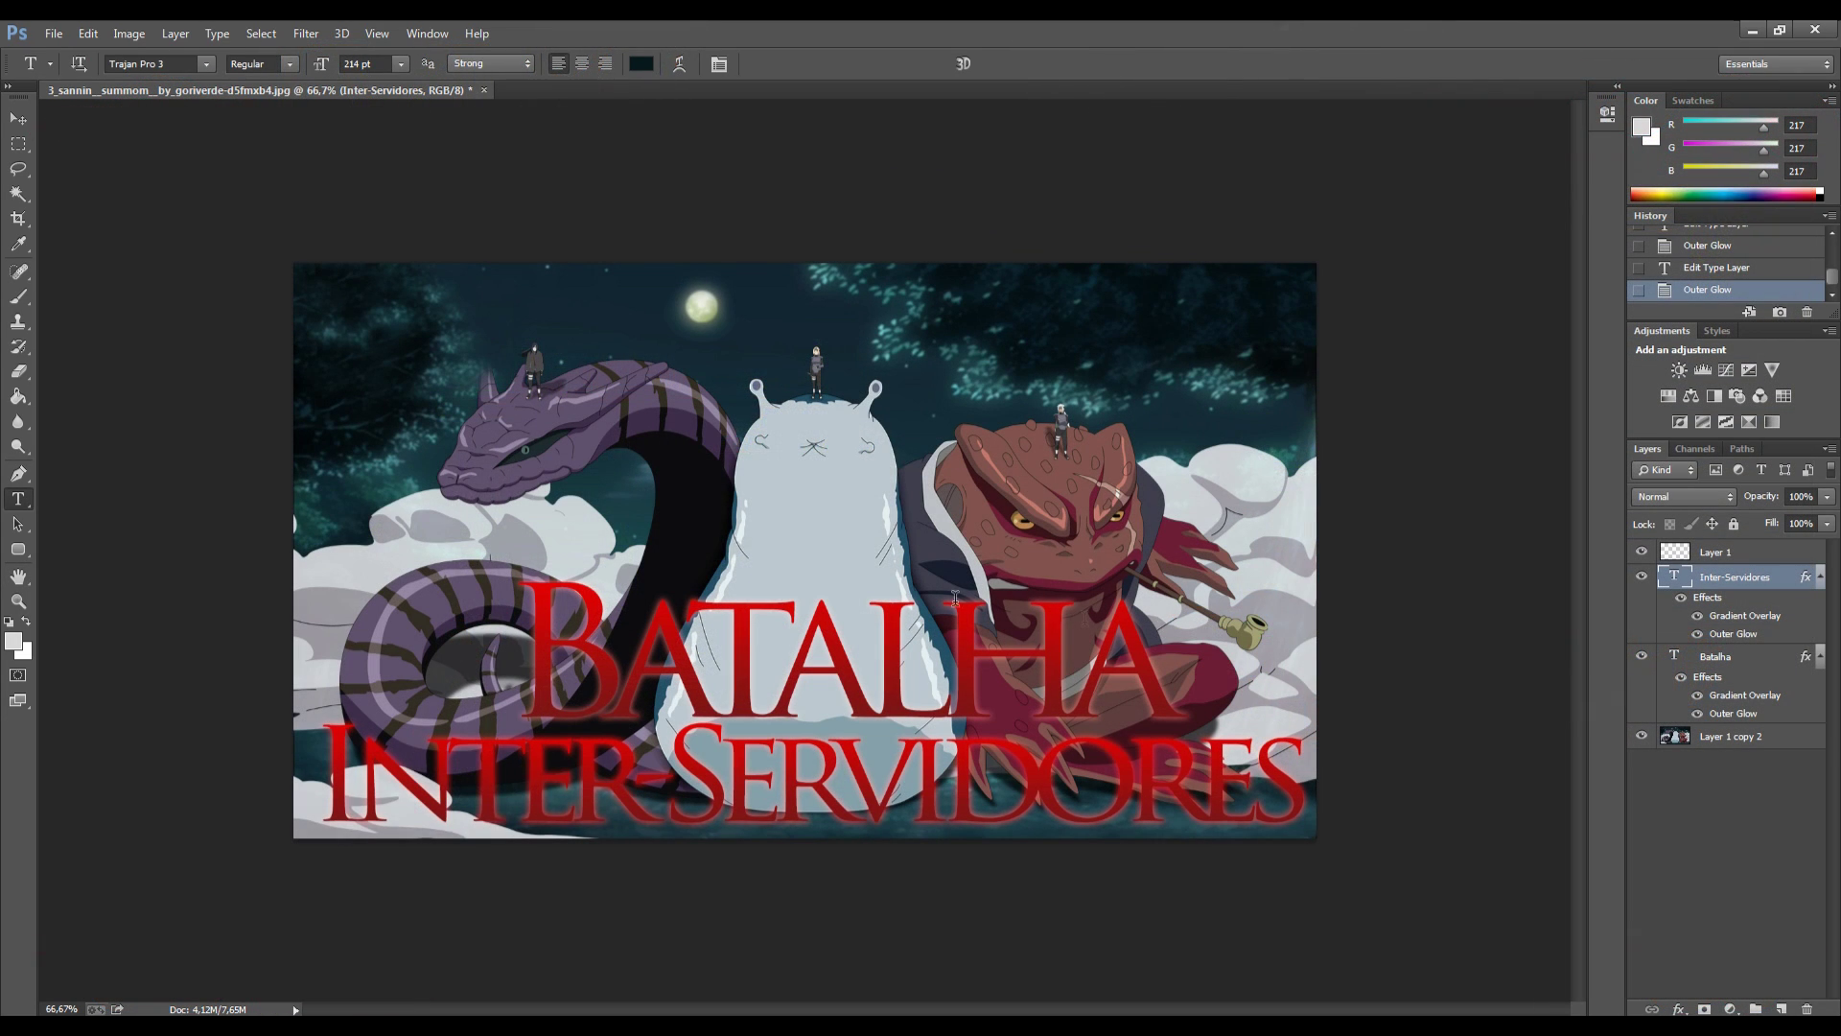
# Duplicate the background picture layer, Layer 1 copy 2.
pyautogui.click(18, 119)
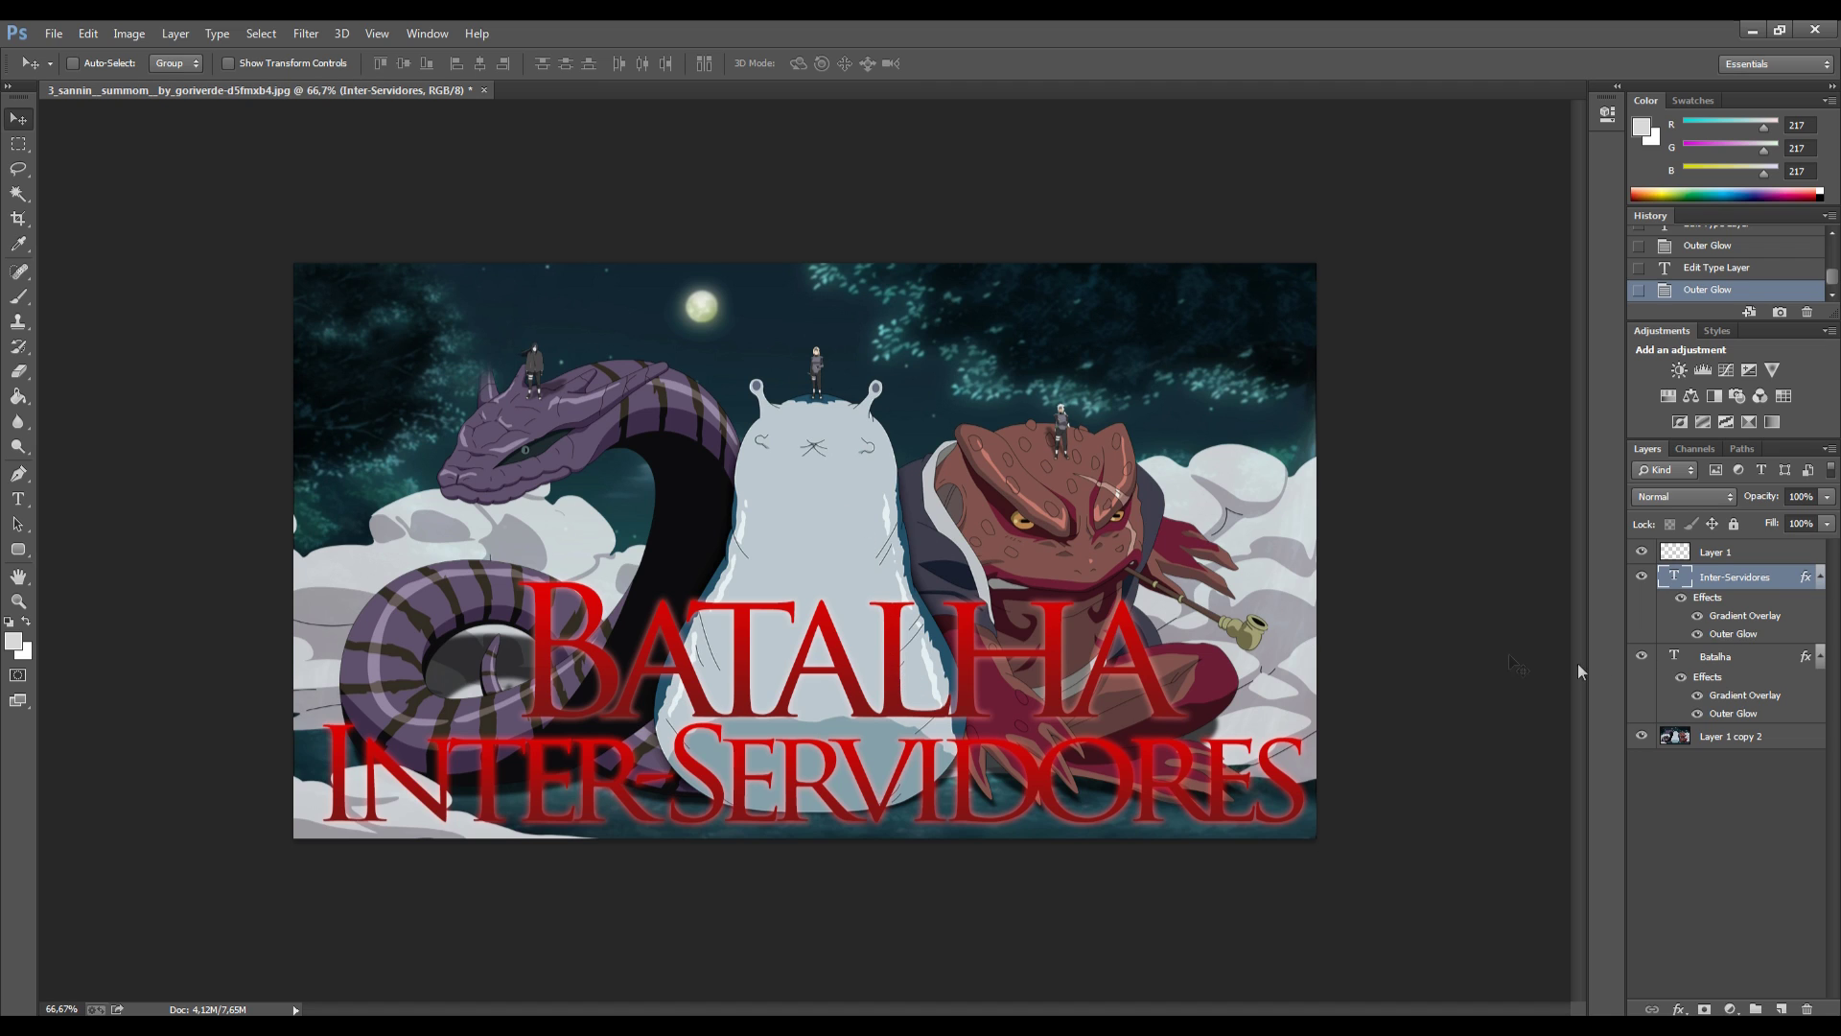
pyautogui.moveTo(1711, 740); pyautogui.dragTo(1692, 739)
pyautogui.hotkey('ctrl', 'j')
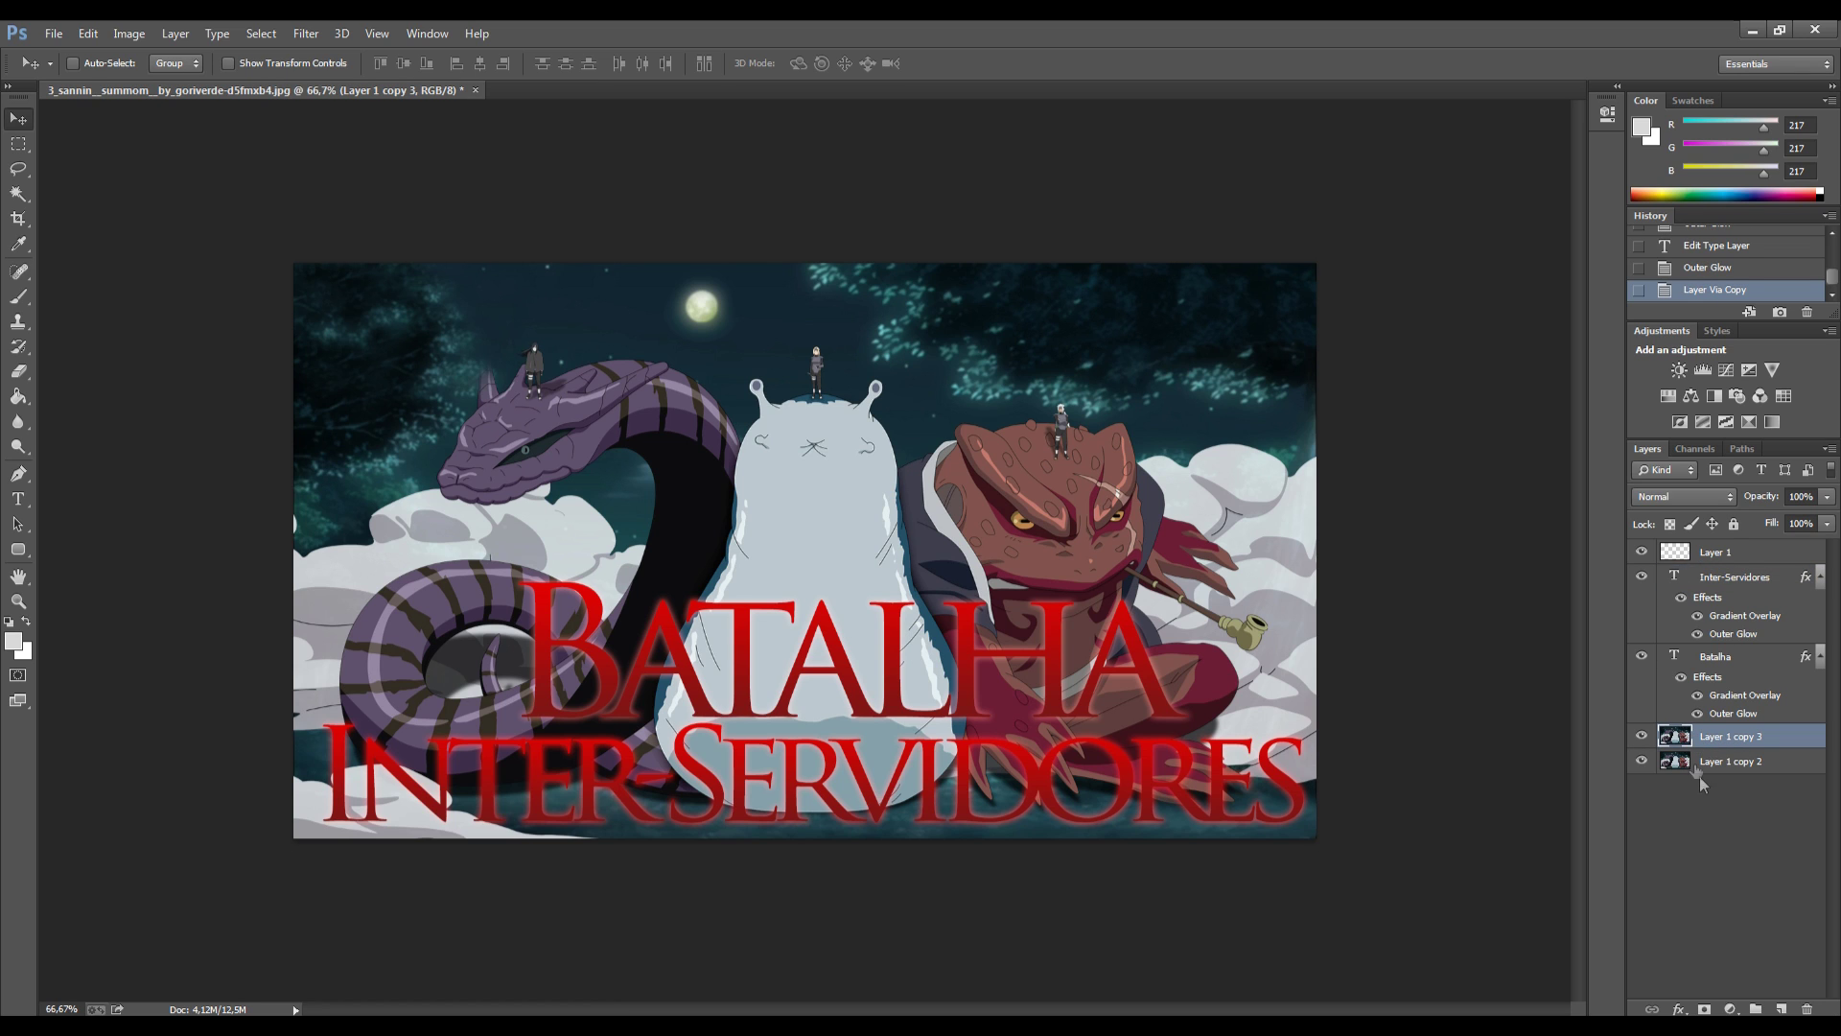
# Apply a Gaussian Blur with a radius of 4.3 pixels to the duplicated picture layer.
pyautogui.click(306, 34)
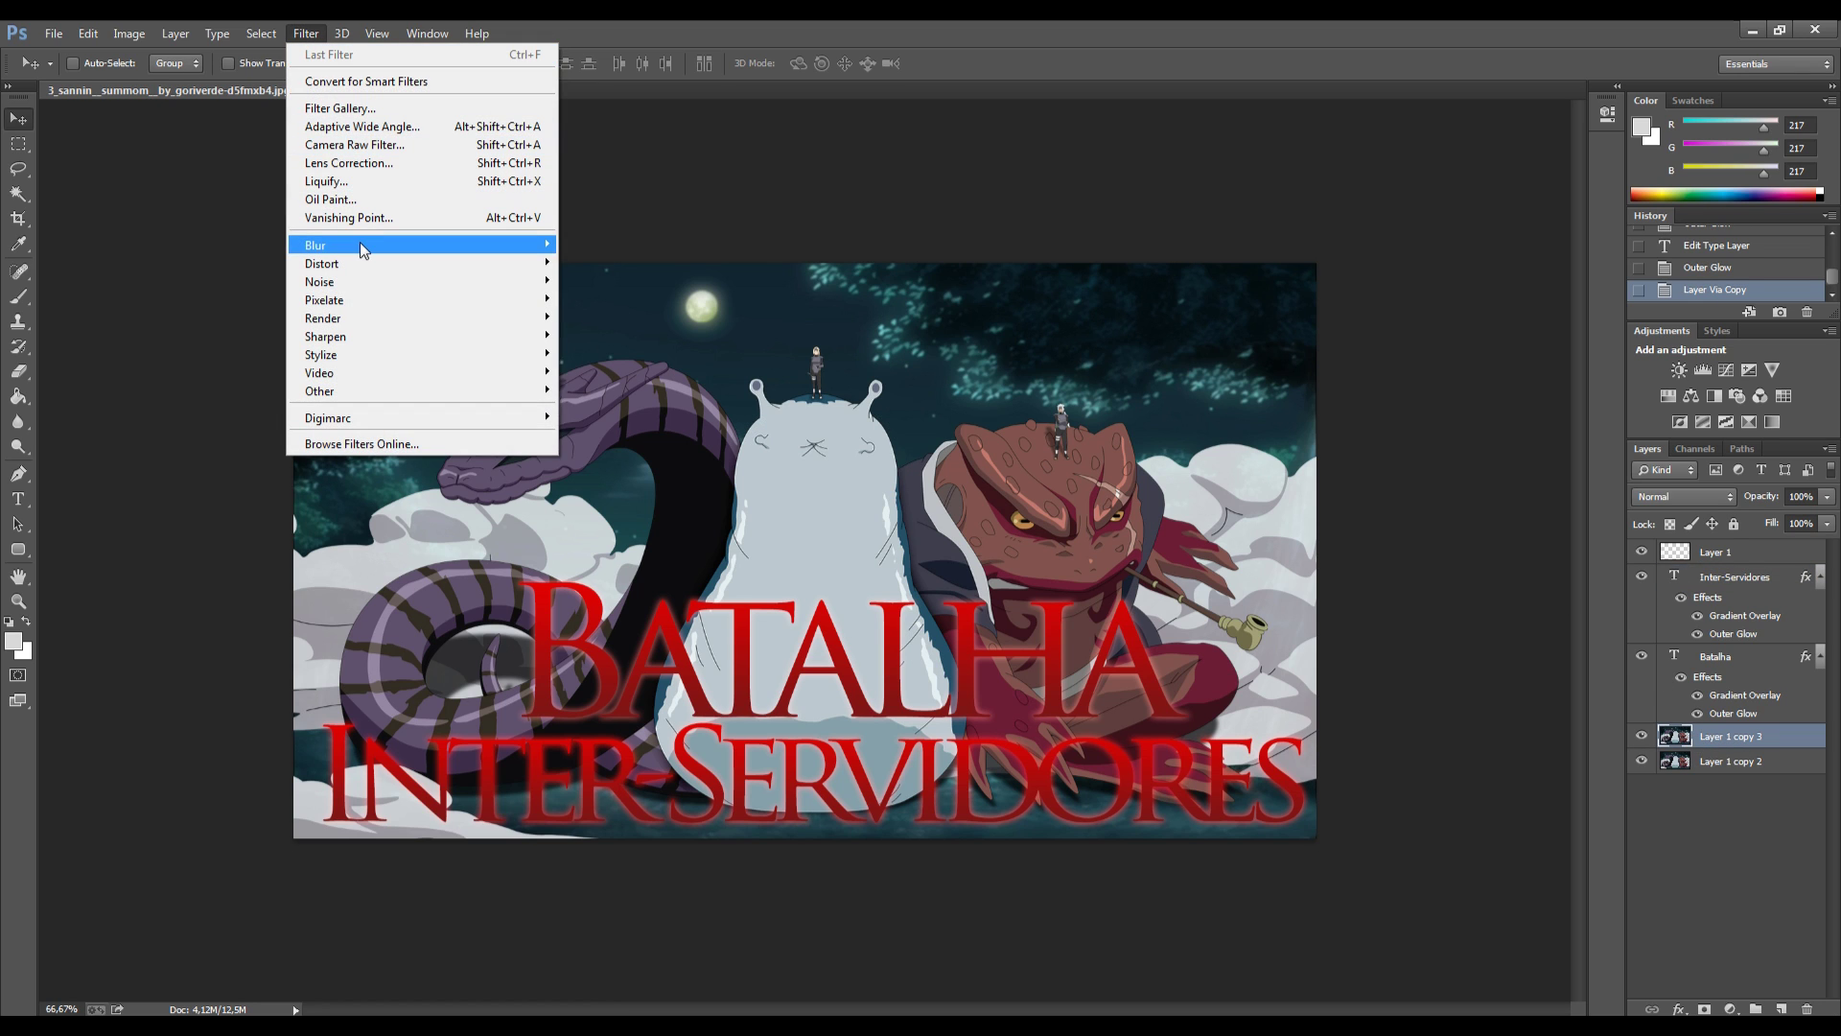
pyautogui.moveTo(359, 241)
pyautogui.click(630, 380)
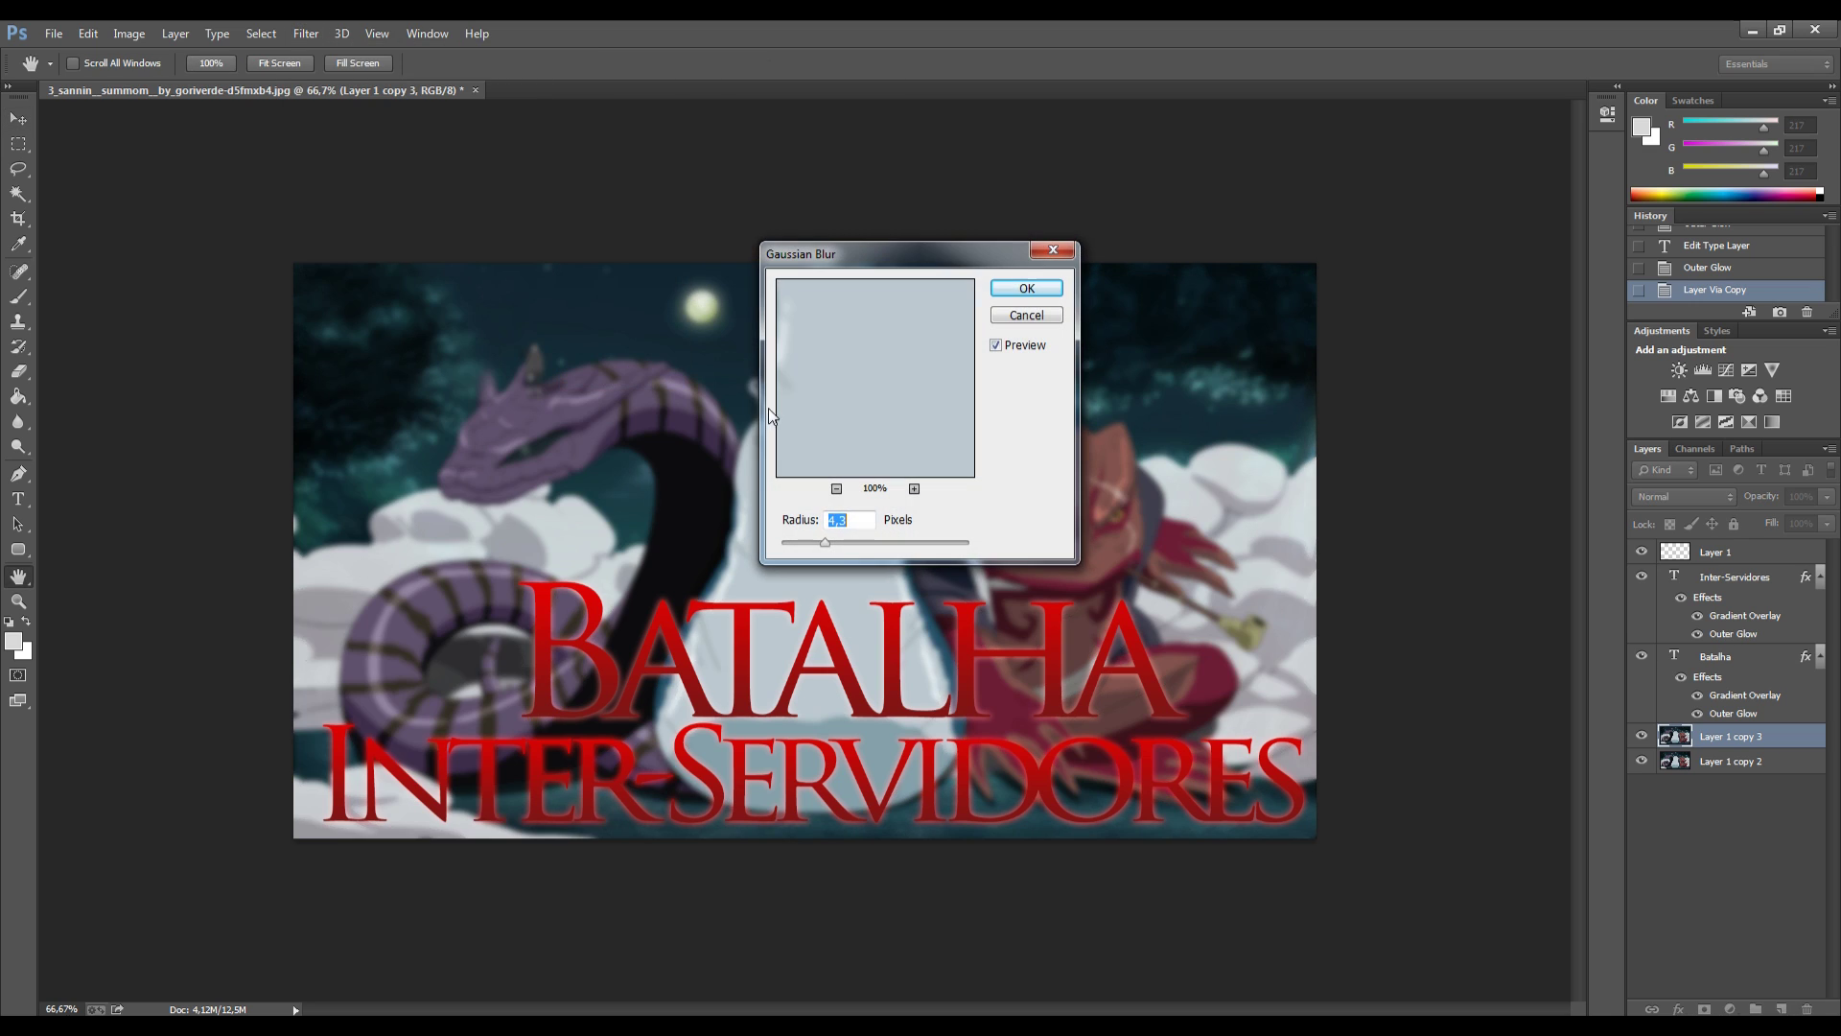
pyautogui.click(1026, 288)
# Try Screen and Linear Dodge blending on the blurred copy, settle on Color Dodge, and lower the layer's opacity.
pyautogui.press('v')
pyautogui.click(1639, 497)
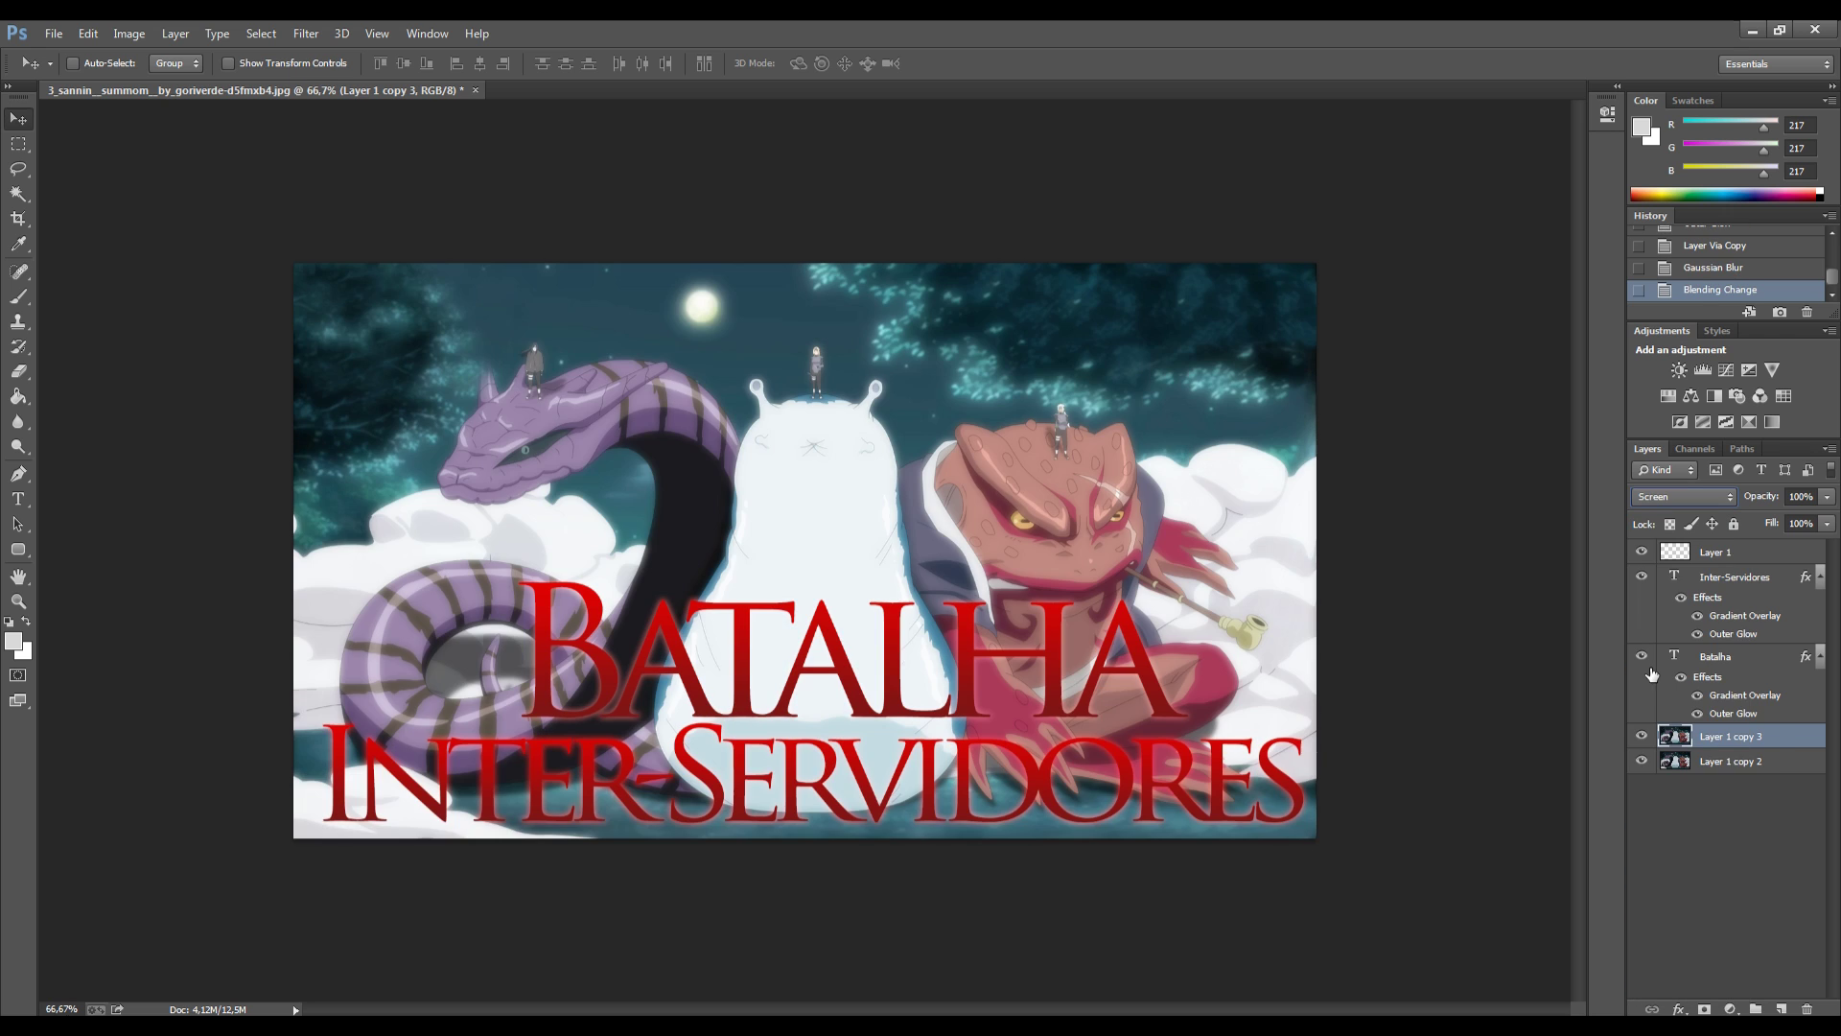
pyautogui.click(1649, 671)
pyautogui.hotkey('shift', '+')
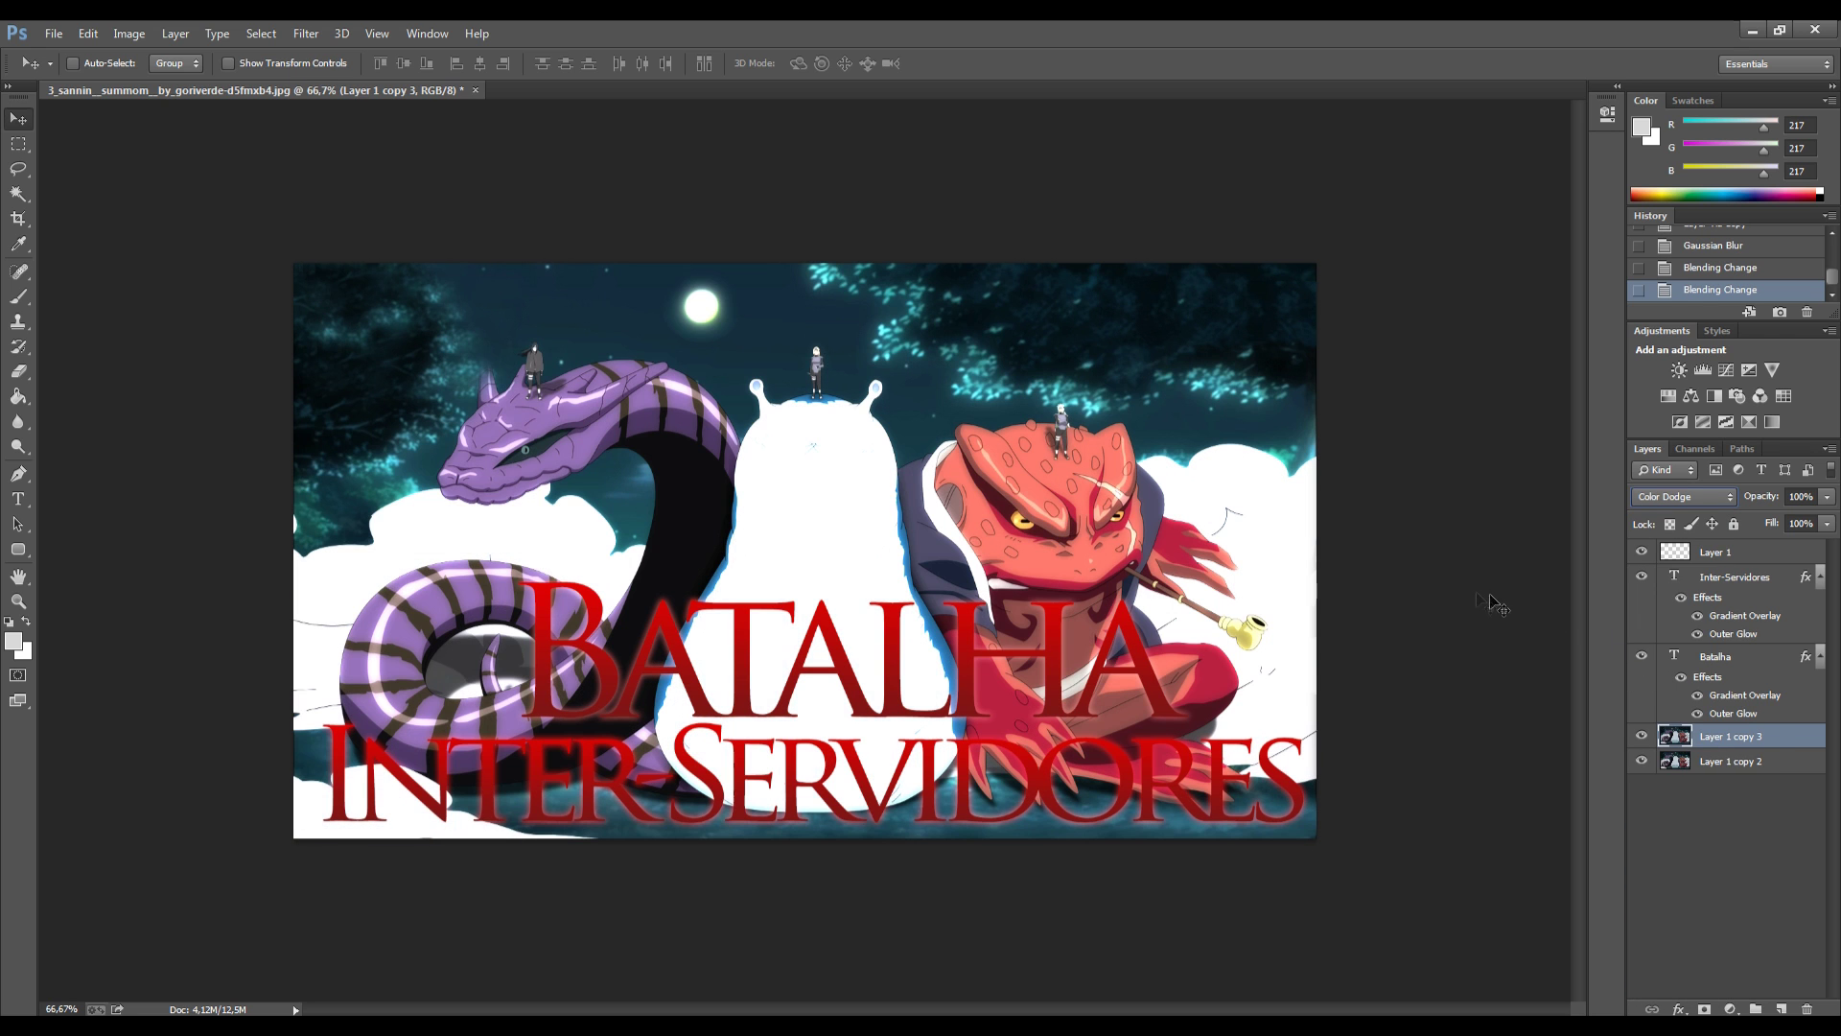
pyautogui.hotkey('shift', '+')
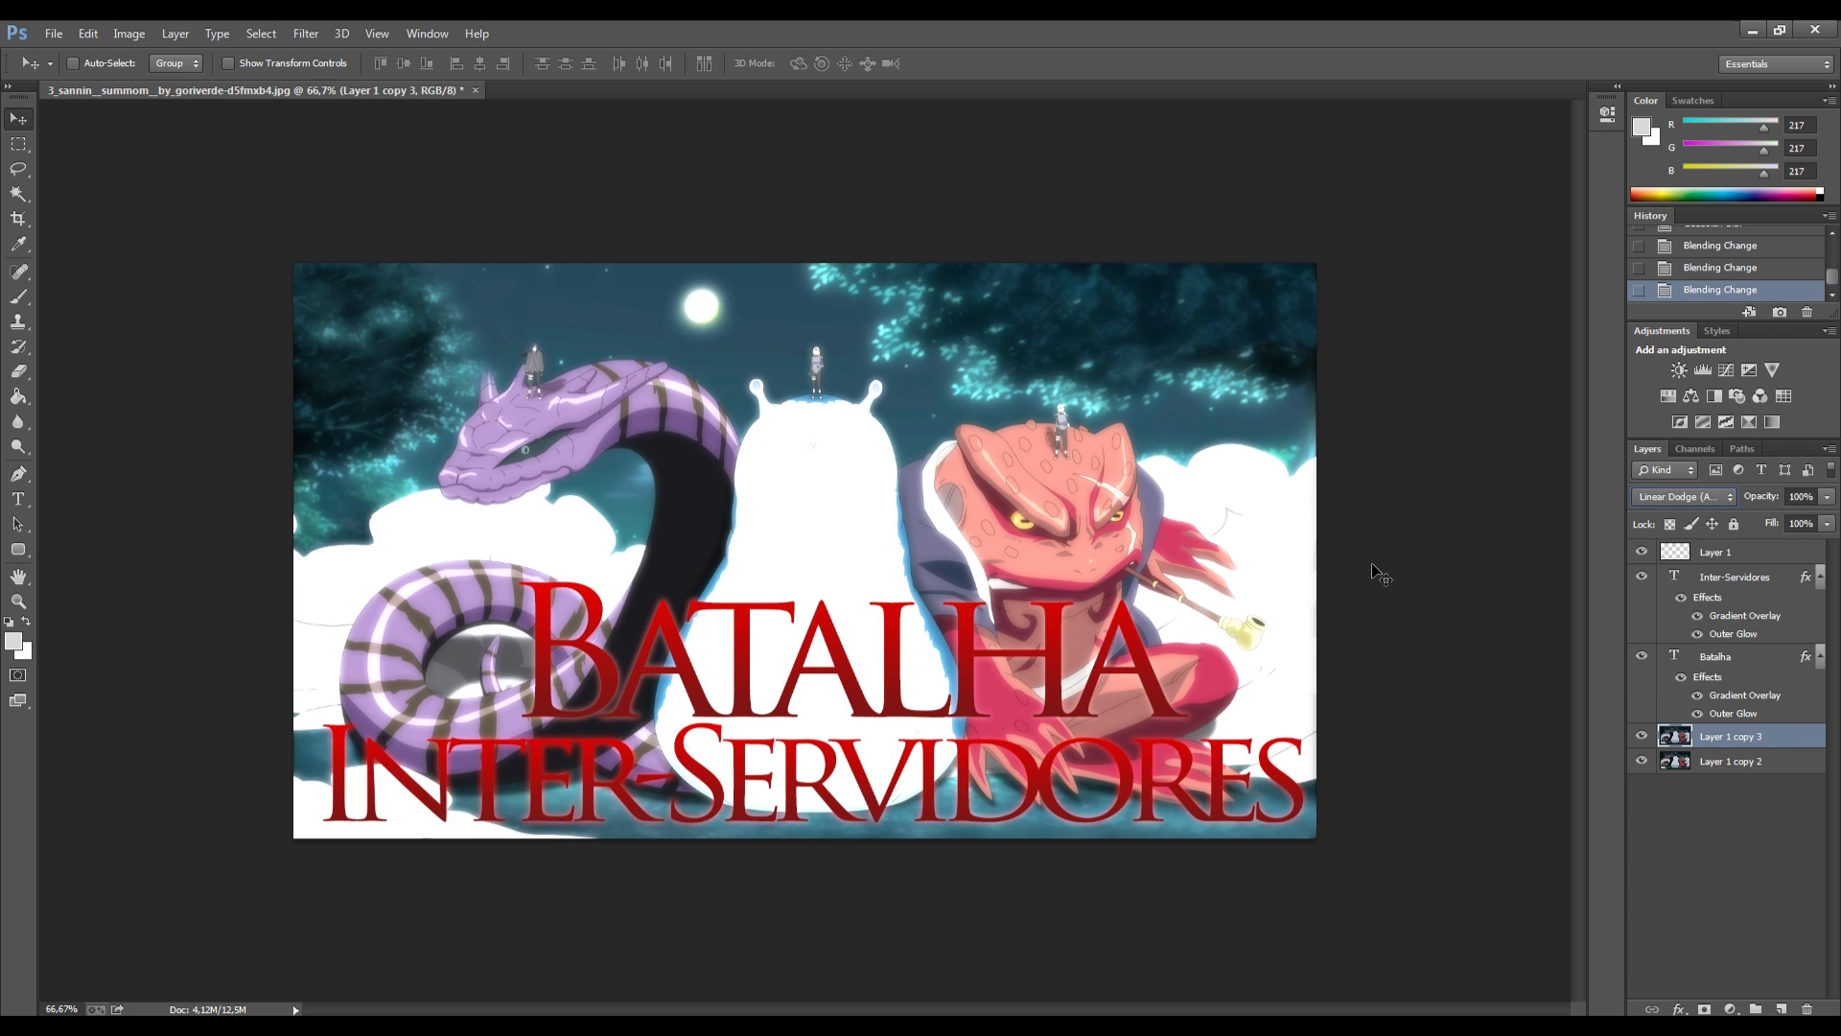
pyautogui.hotkey('shift', '-')
pyautogui.click(1829, 502)
pyautogui.moveTo(1827, 519); pyautogui.dragTo(1779, 521)
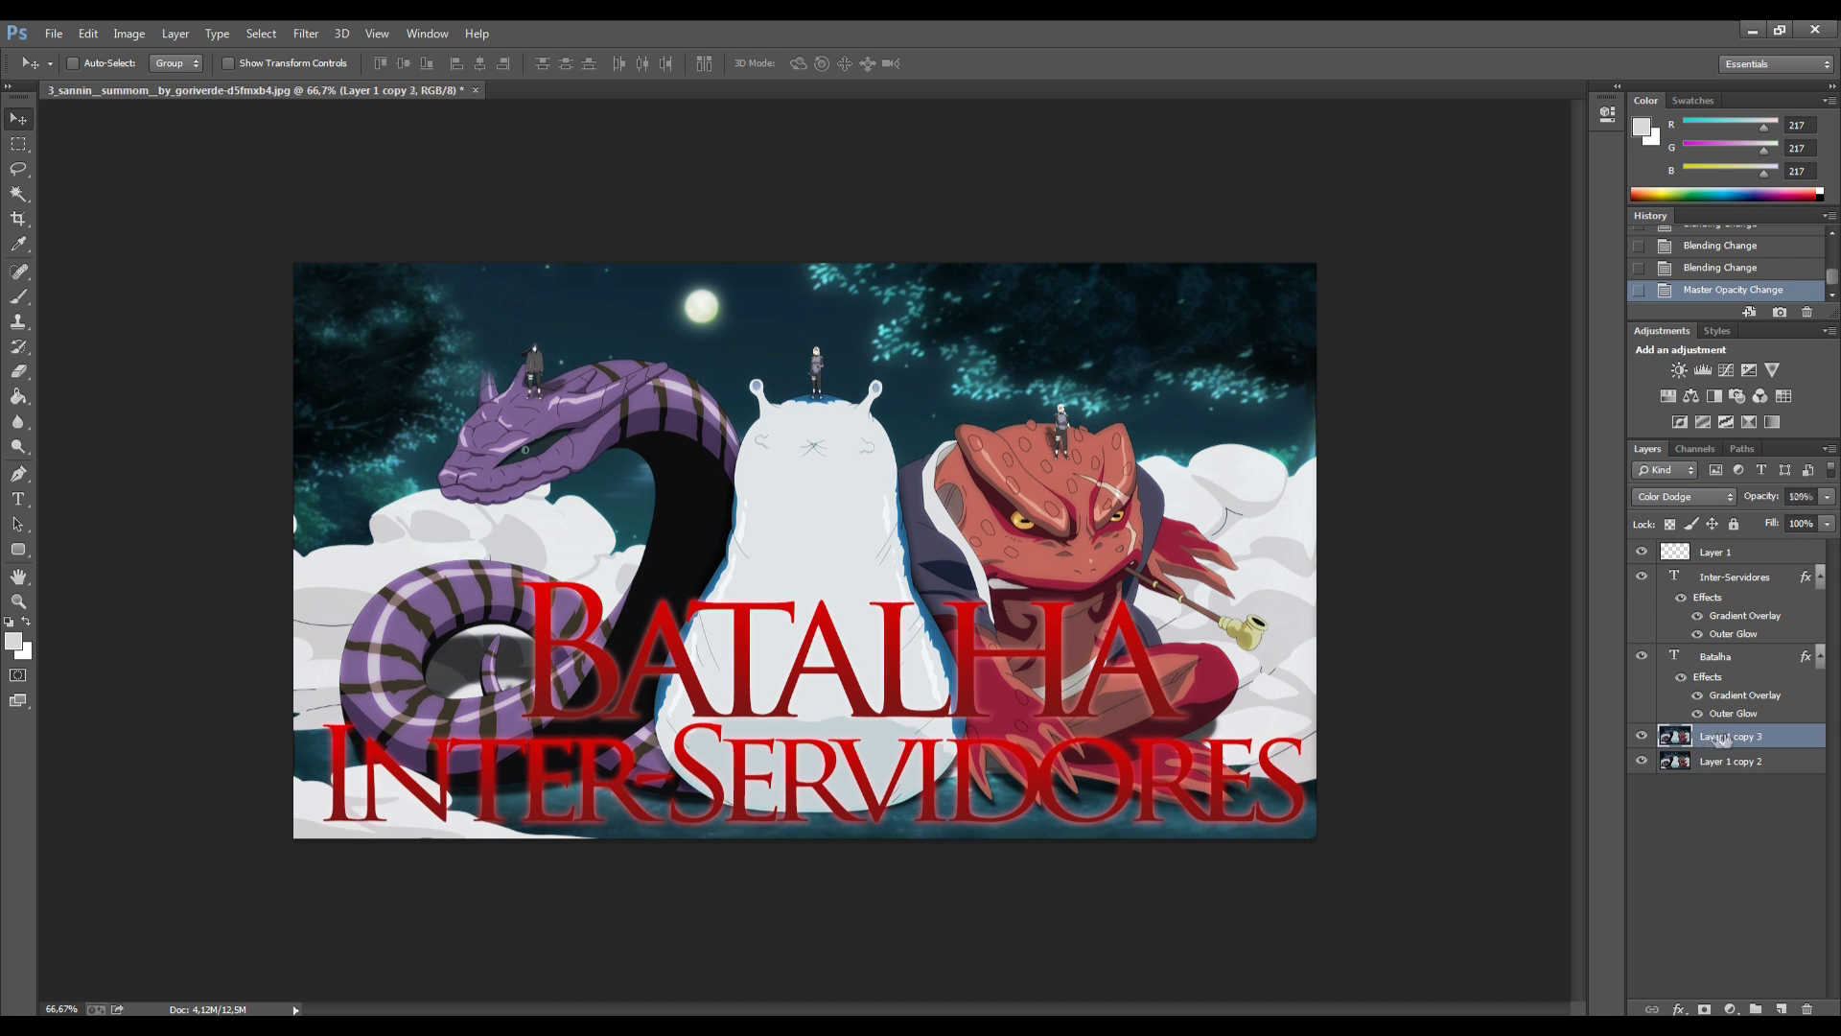
# Compare the picture with the blurred copy hidden and shown.
pyautogui.click(1641, 736)
pyautogui.click(1640, 736)
pyautogui.click(1687, 764)
pyautogui.click(1697, 746)
# Add another new layer at the top of the stack and move Layer 1 directly below the Batalha text layer.
pyautogui.click(1713, 555)
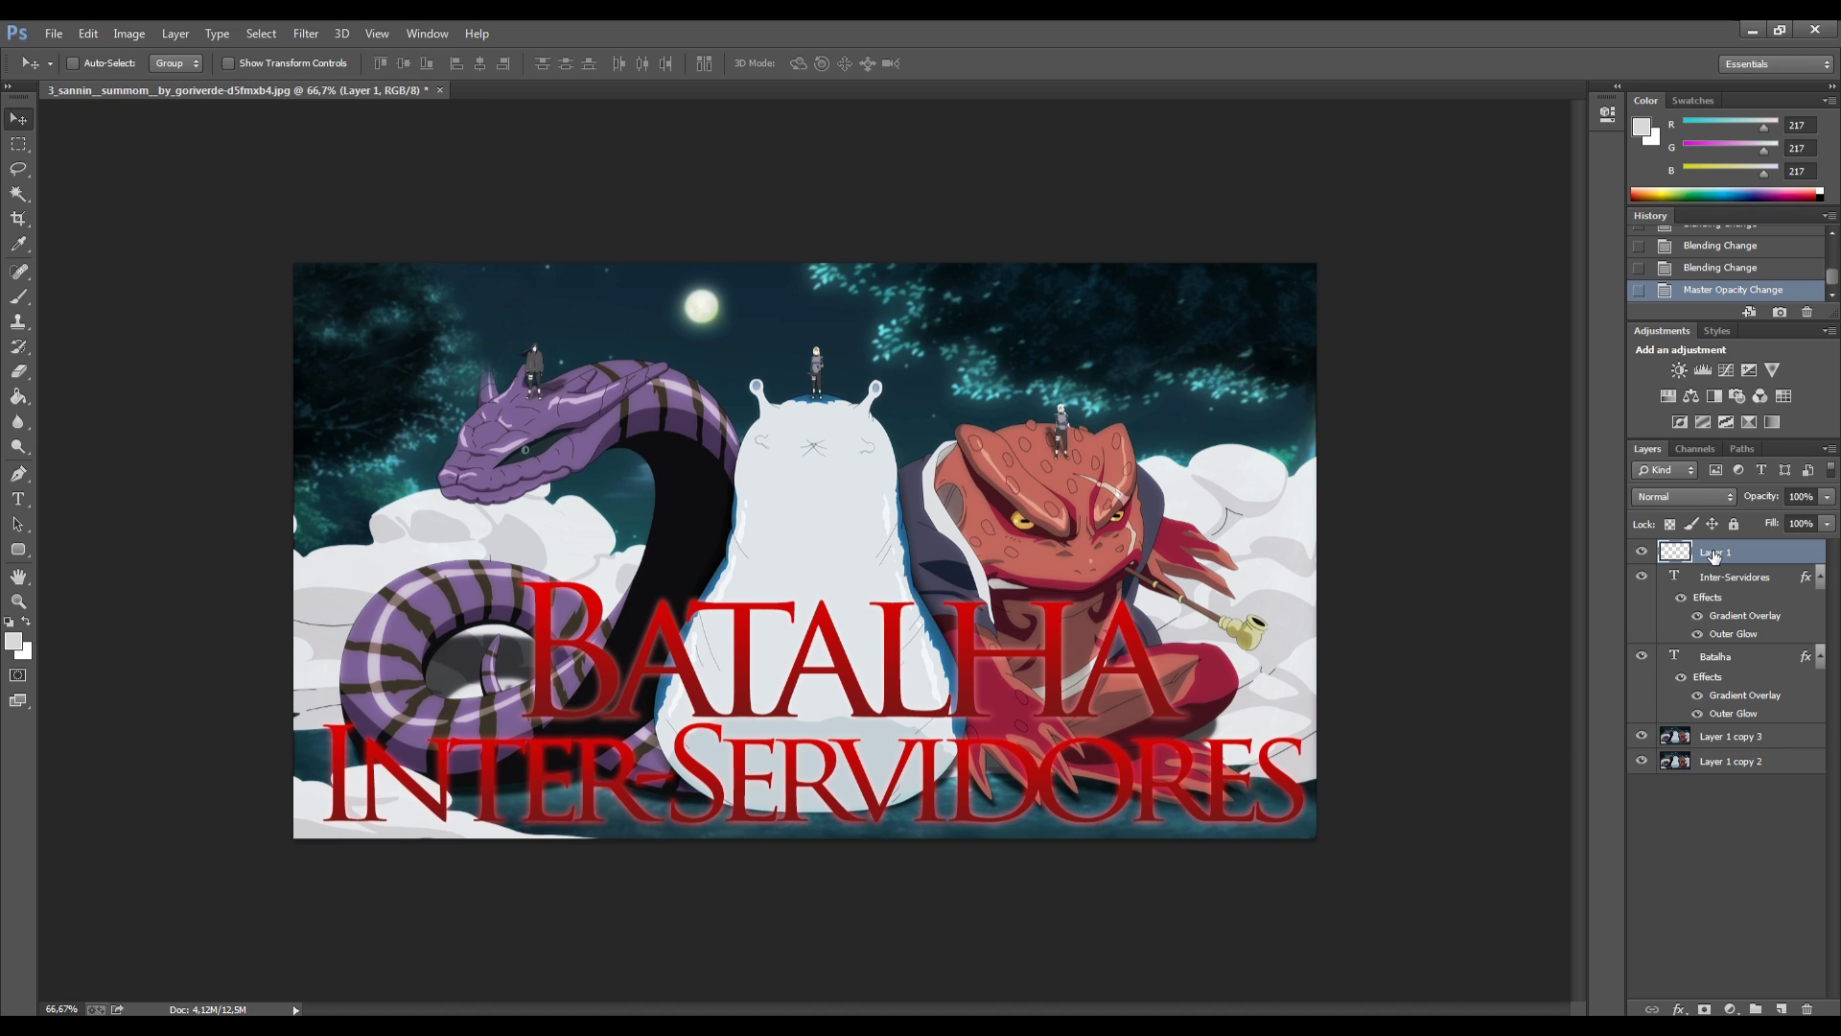
pyautogui.click(1781, 1009)
pyautogui.moveTo(1740, 591); pyautogui.dragTo(1698, 751)
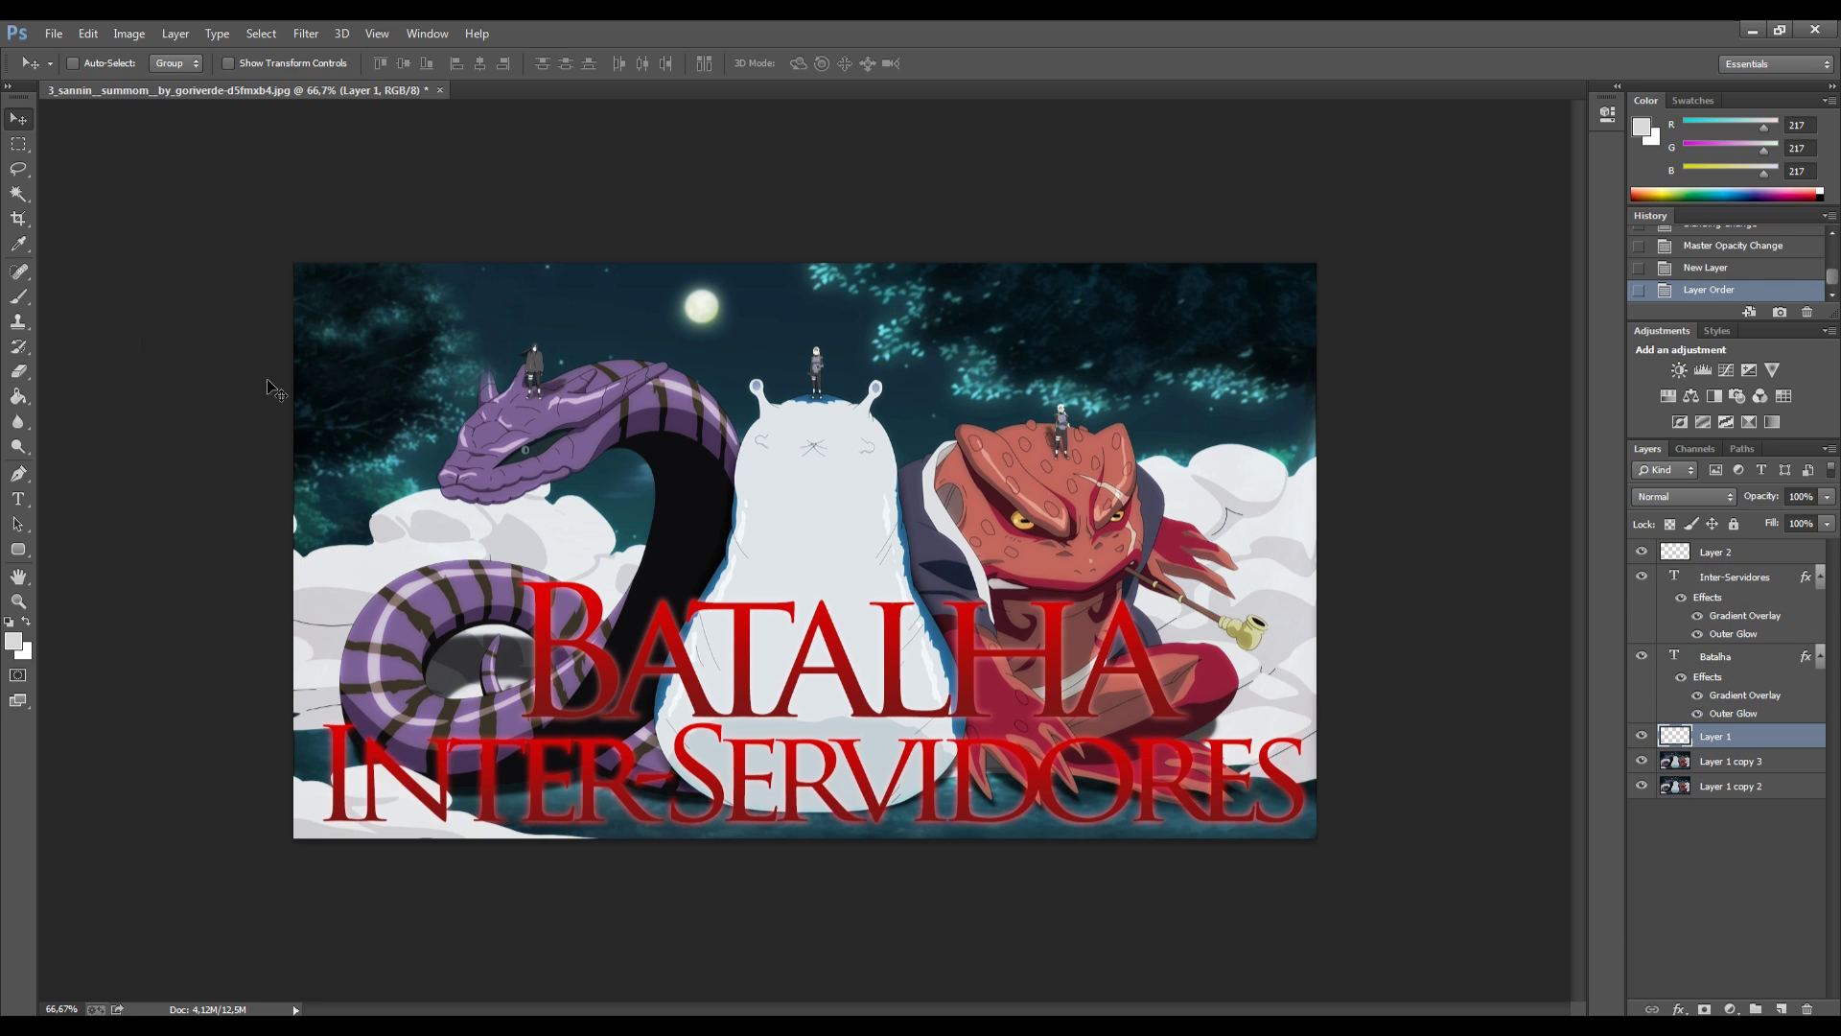
# Fill a full-width rectangular band behind the Batalha text with light gray on Layer 1, and clear the selection.
pyautogui.click(18, 144)
pyautogui.moveTo(267, 609); pyautogui.dragTo(1406, 706)
pyautogui.click(18, 396)
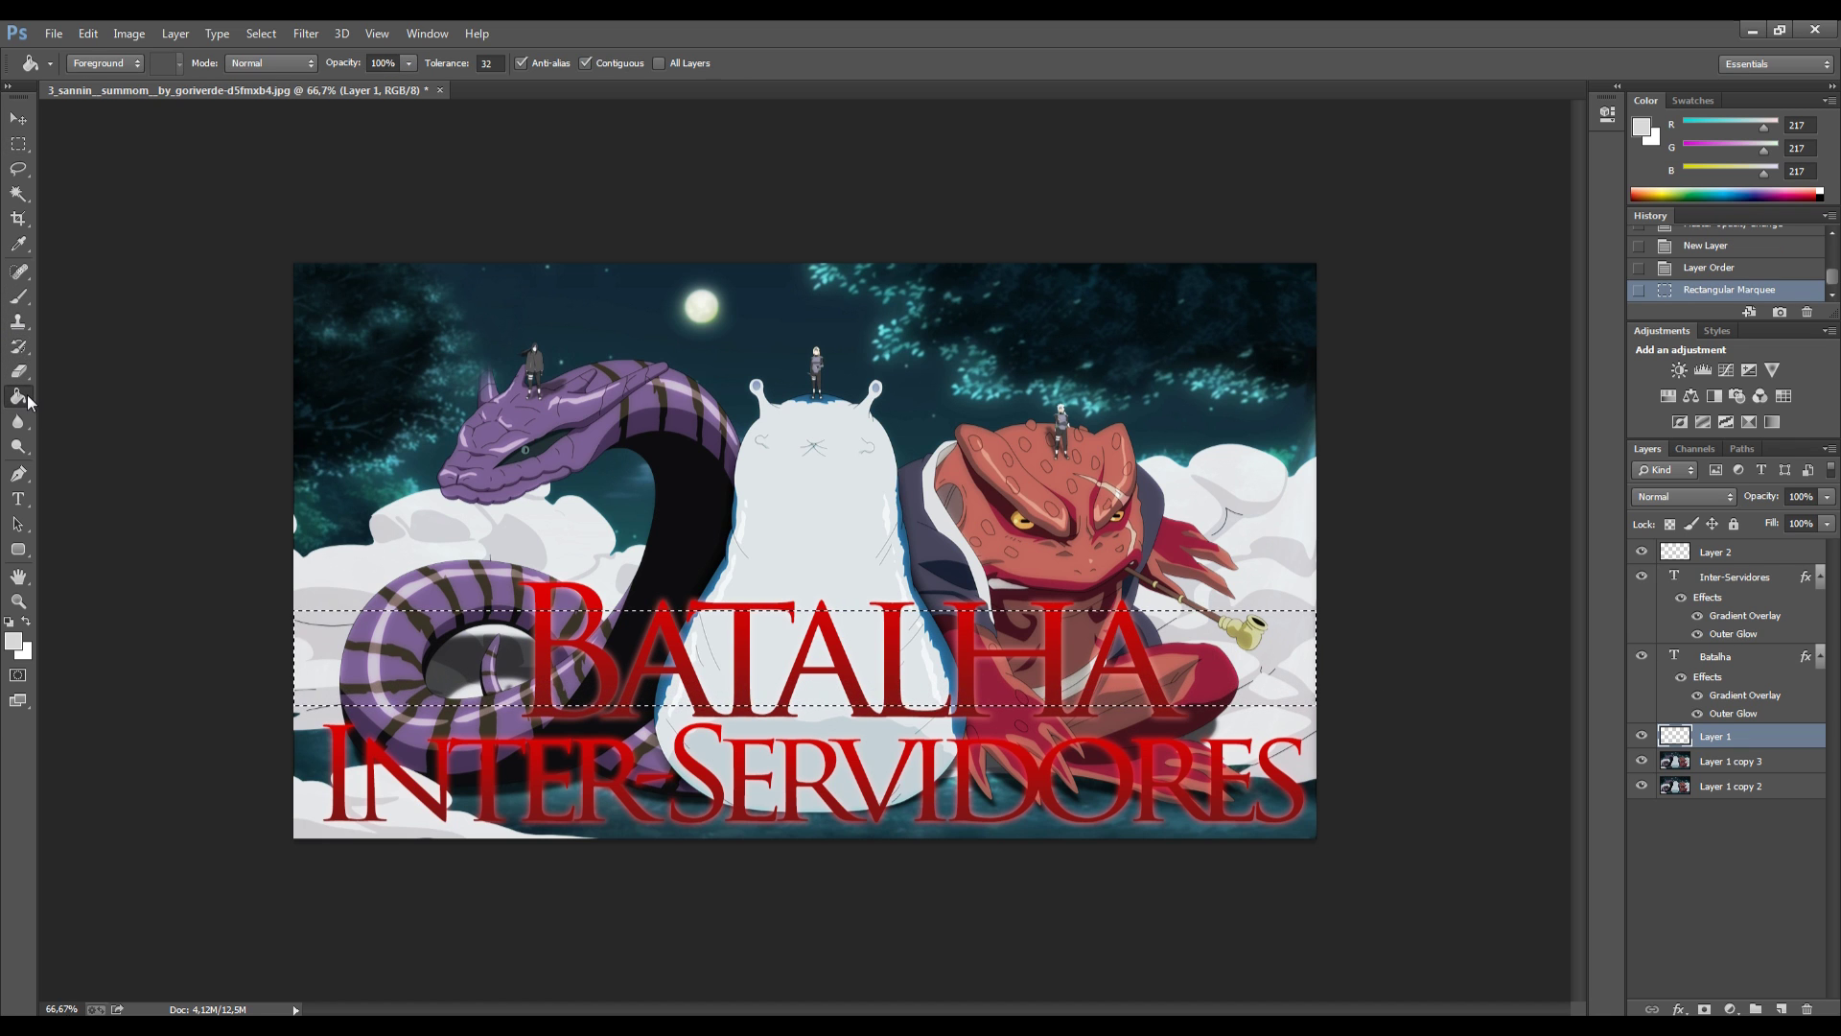
pyautogui.click(134, 63)
pyautogui.click(134, 64)
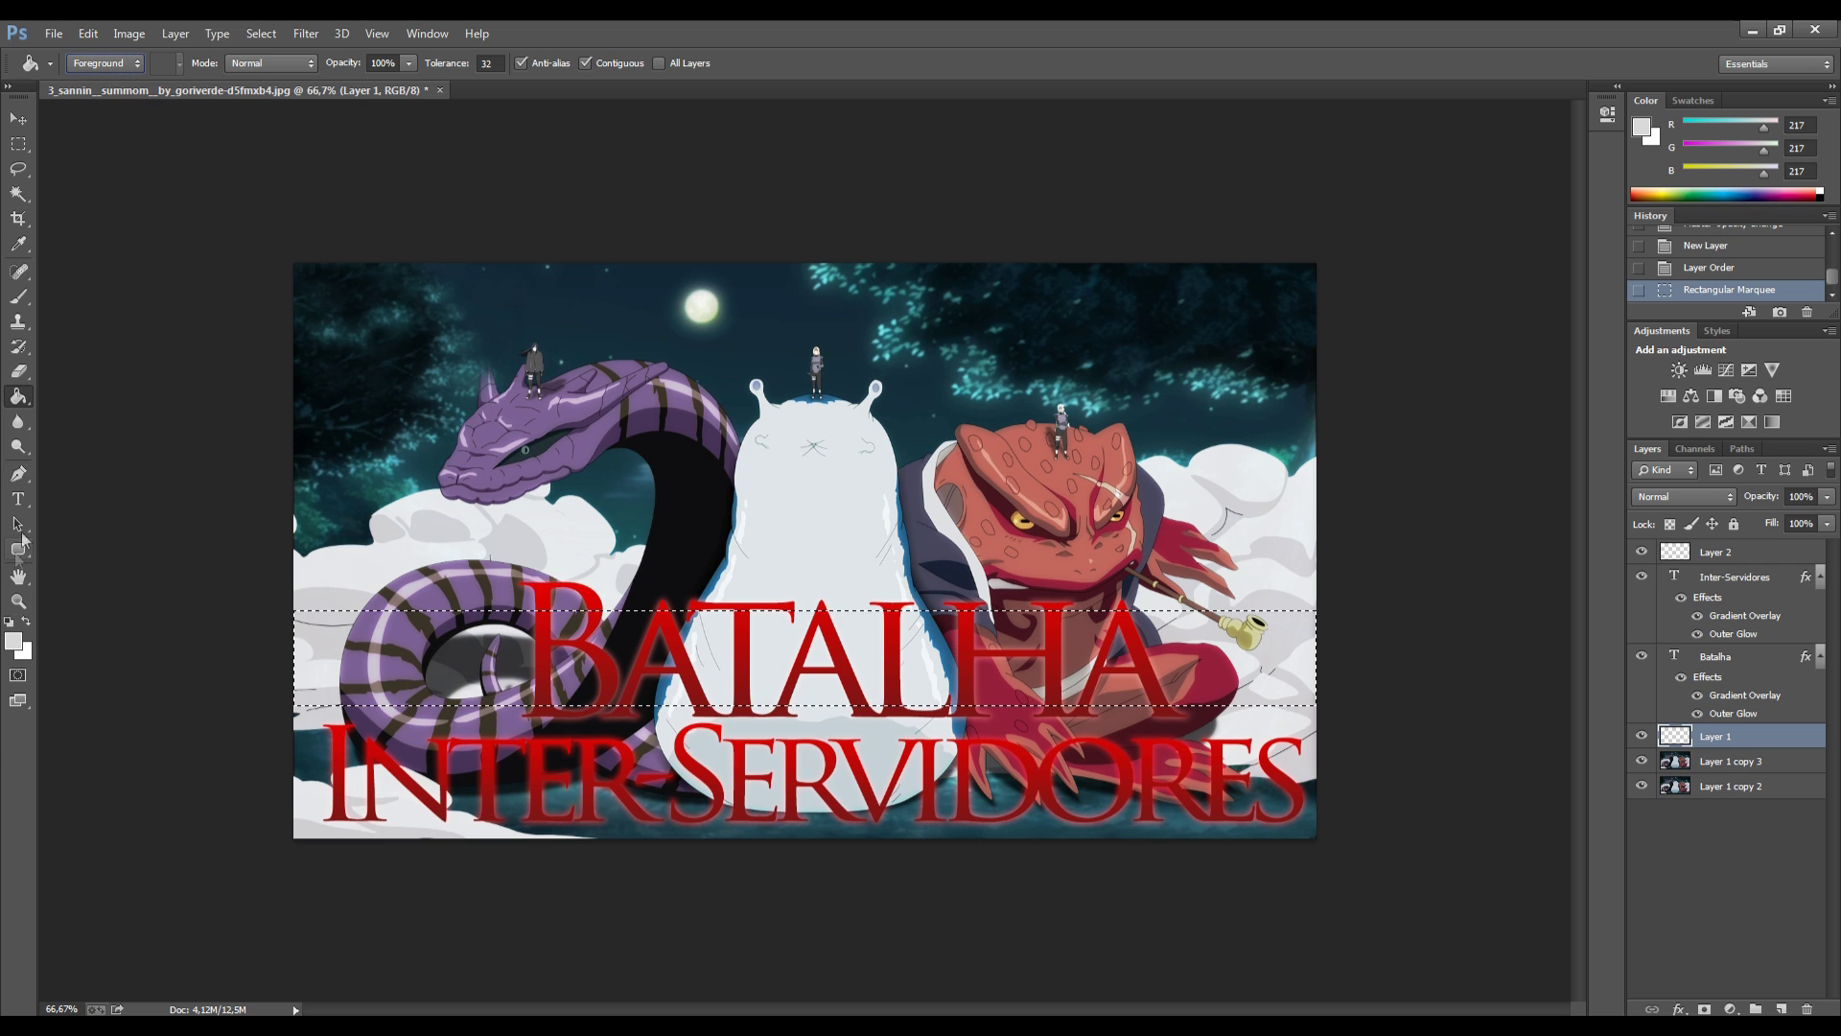
pyautogui.click(383, 670)
pyautogui.click(1717, 762)
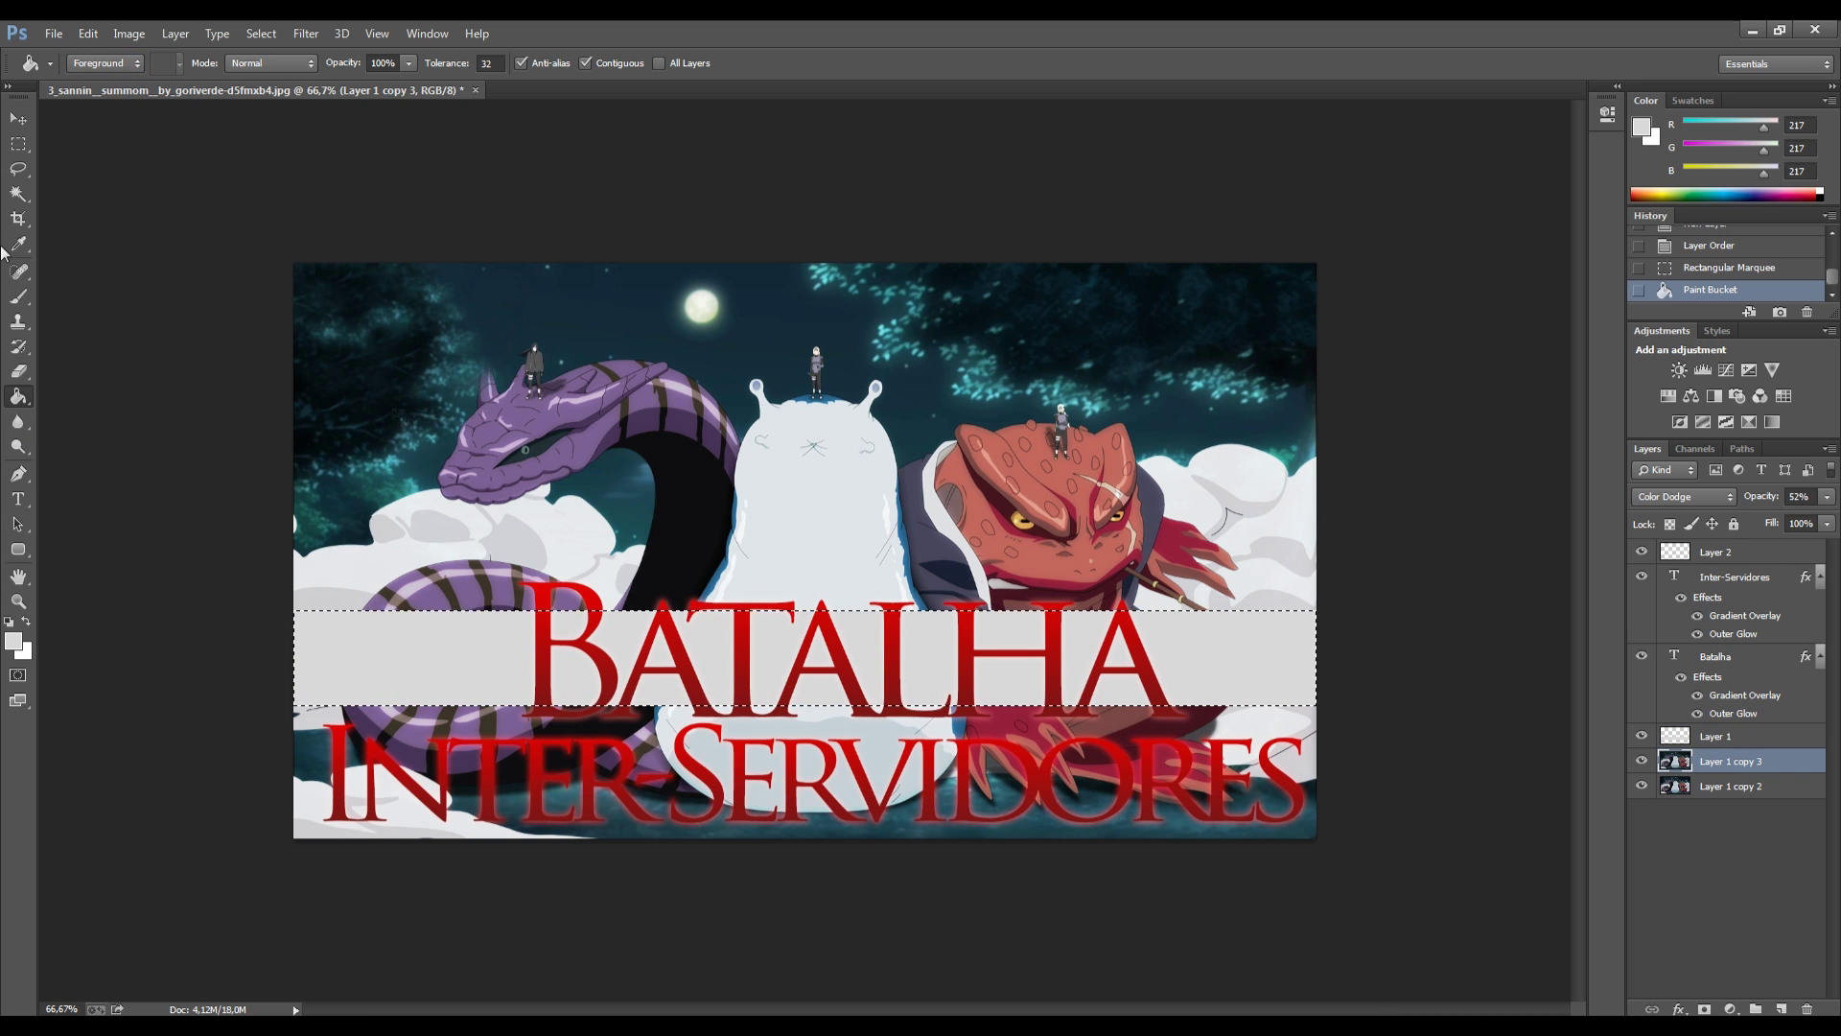
pyautogui.click(19, 144)
pyautogui.click(279, 272)
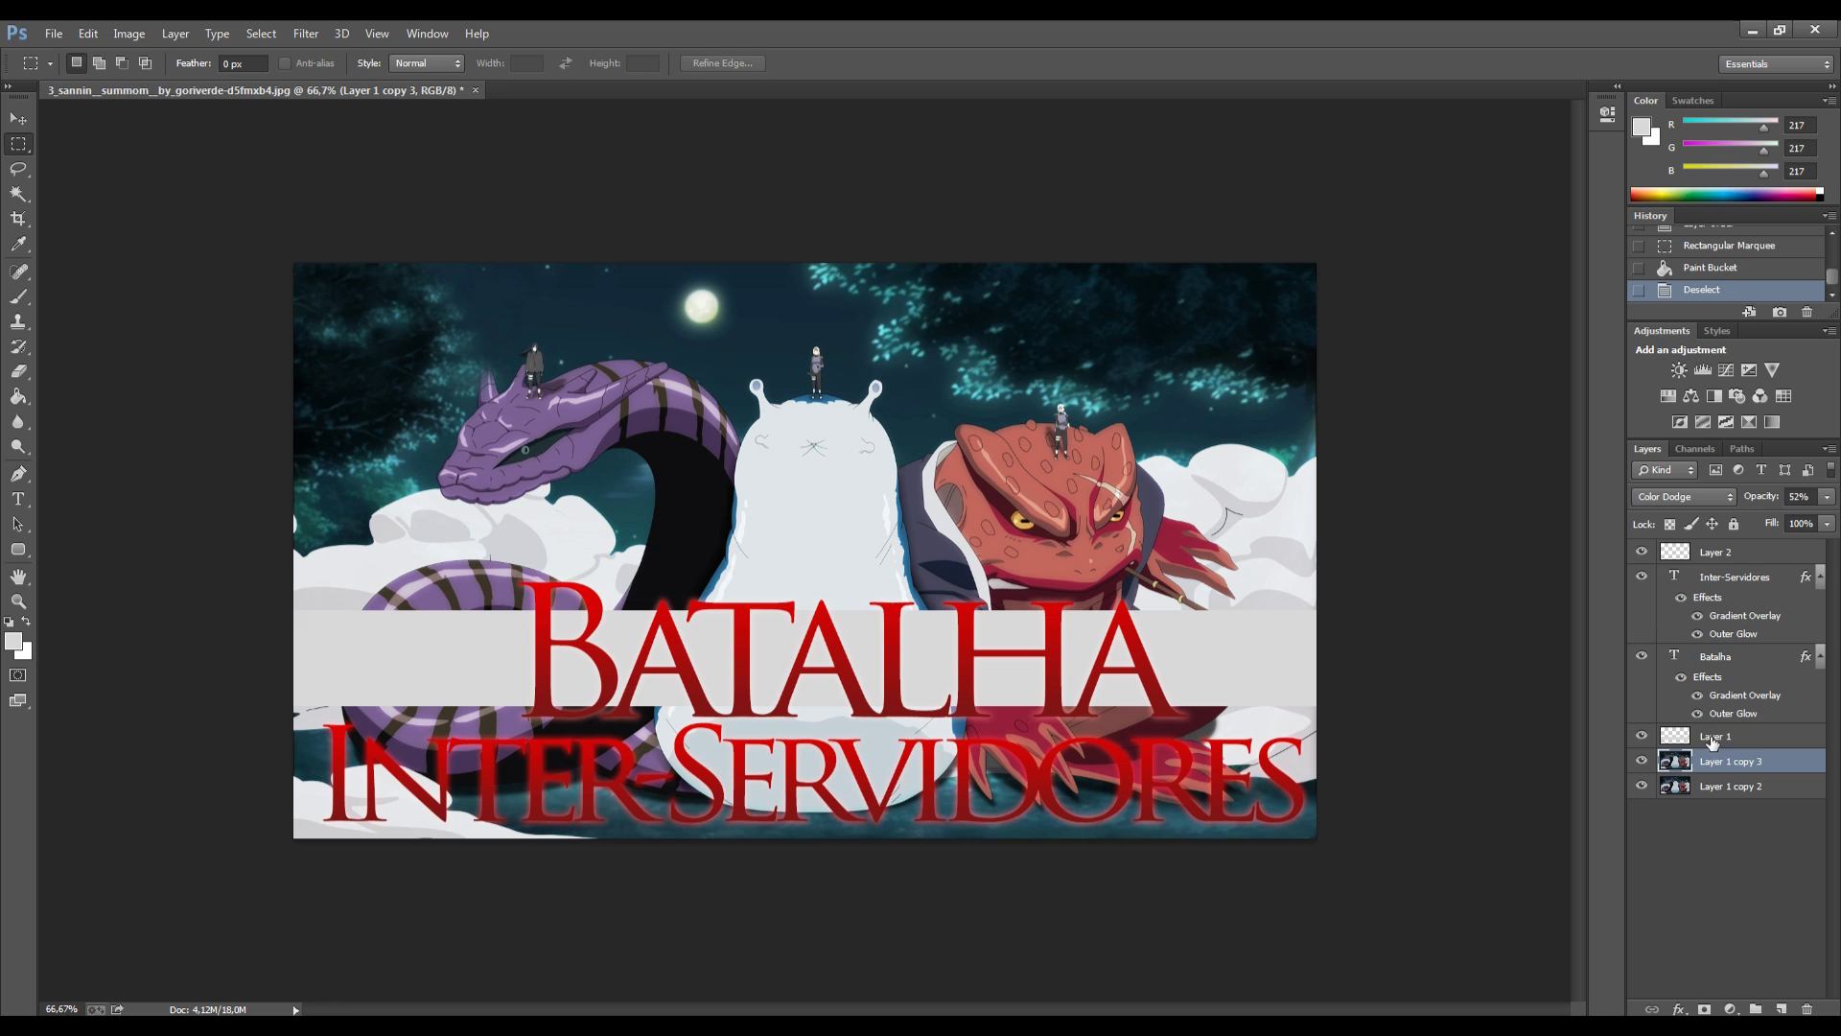
# Lower the opacity of the band on Layer 1 to 11%.
pyautogui.click(1715, 736)
pyautogui.click(1641, 735)
pyautogui.click(1642, 735)
pyautogui.click(1822, 497)
pyautogui.moveTo(1825, 518); pyautogui.dragTo(1740, 520)
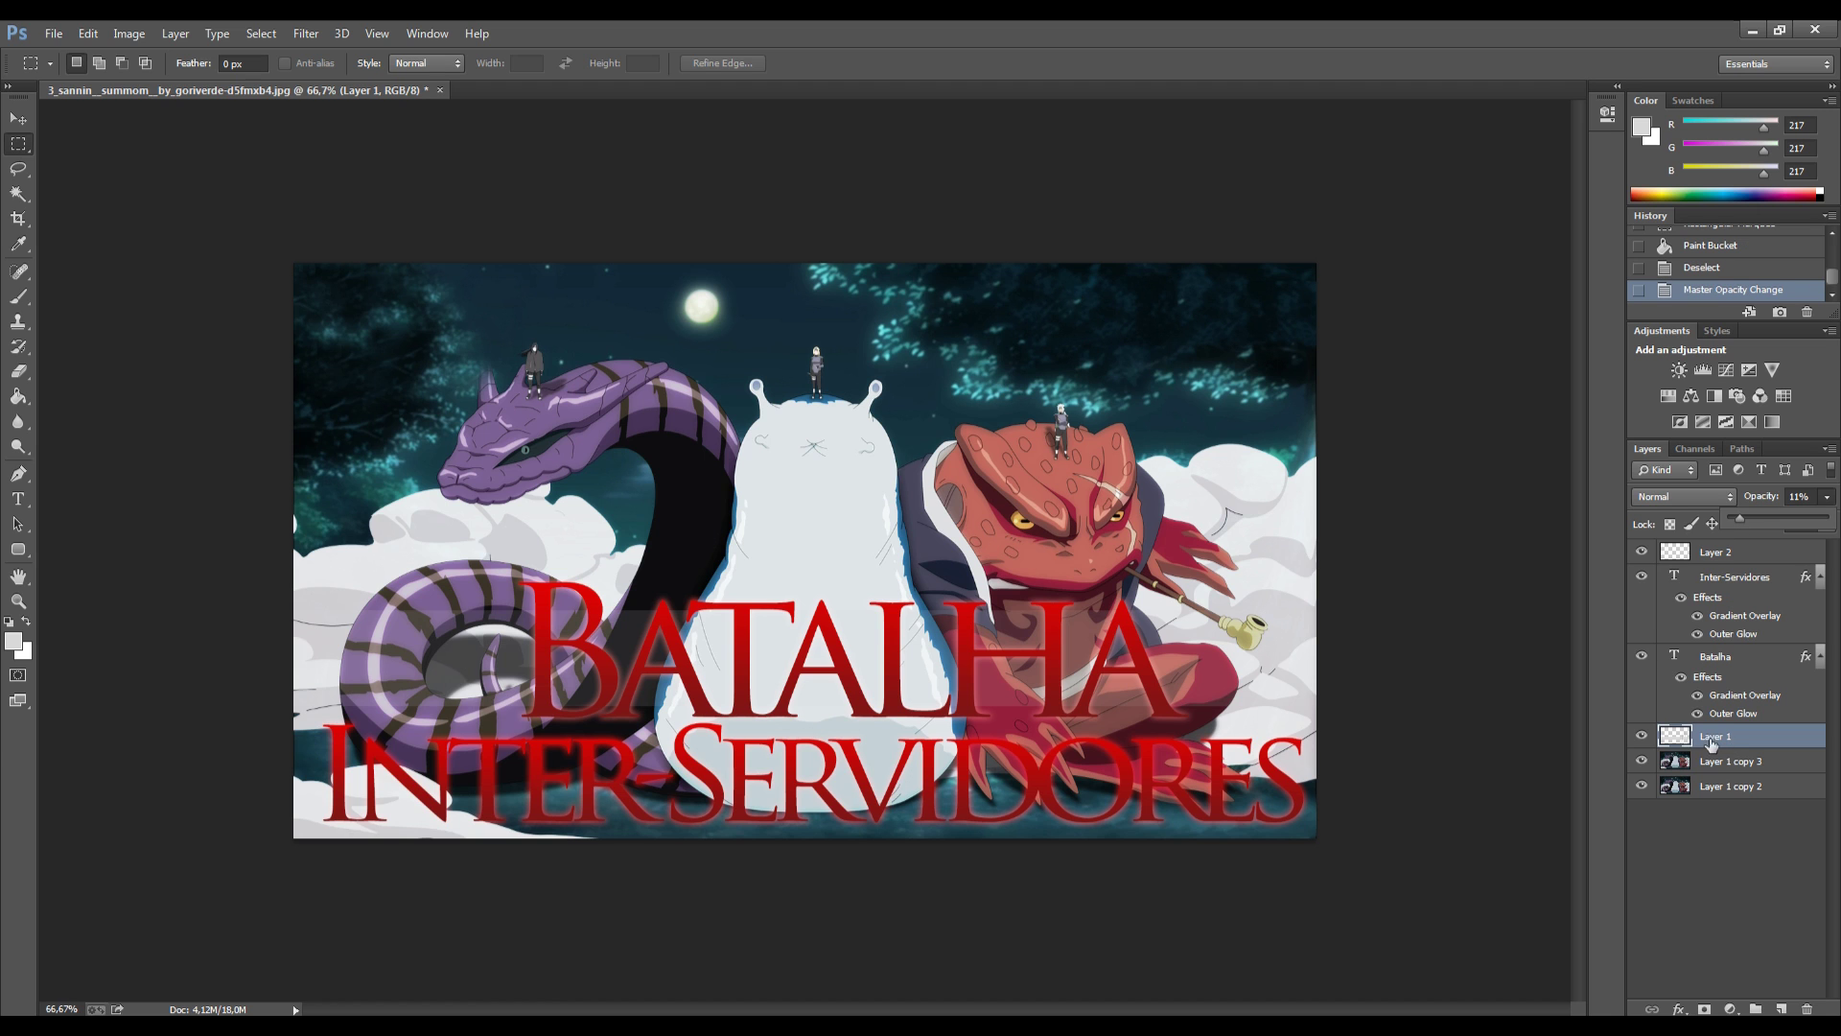
# Apply a black Color Overlay to the band on Layer 1.
pyautogui.click(1678, 1009)
pyautogui.click(1706, 911)
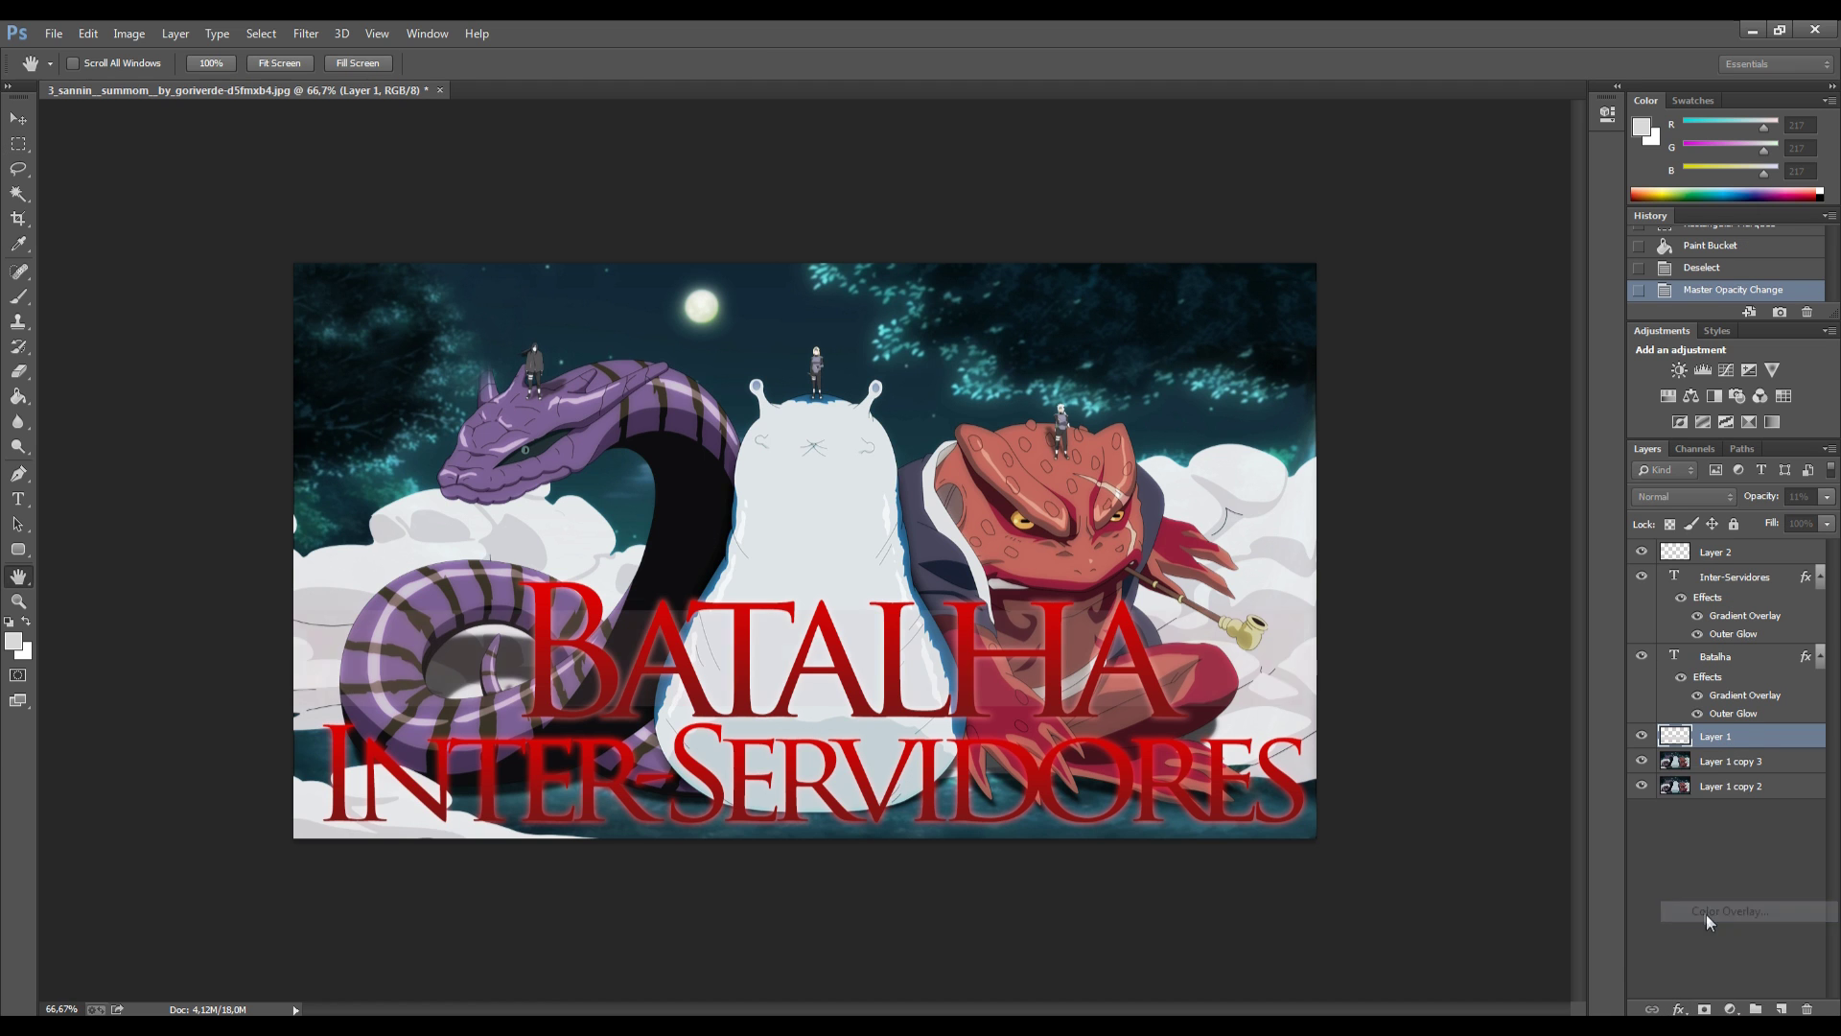
pyautogui.click(1535, 564)
pyautogui.click(1417, 761)
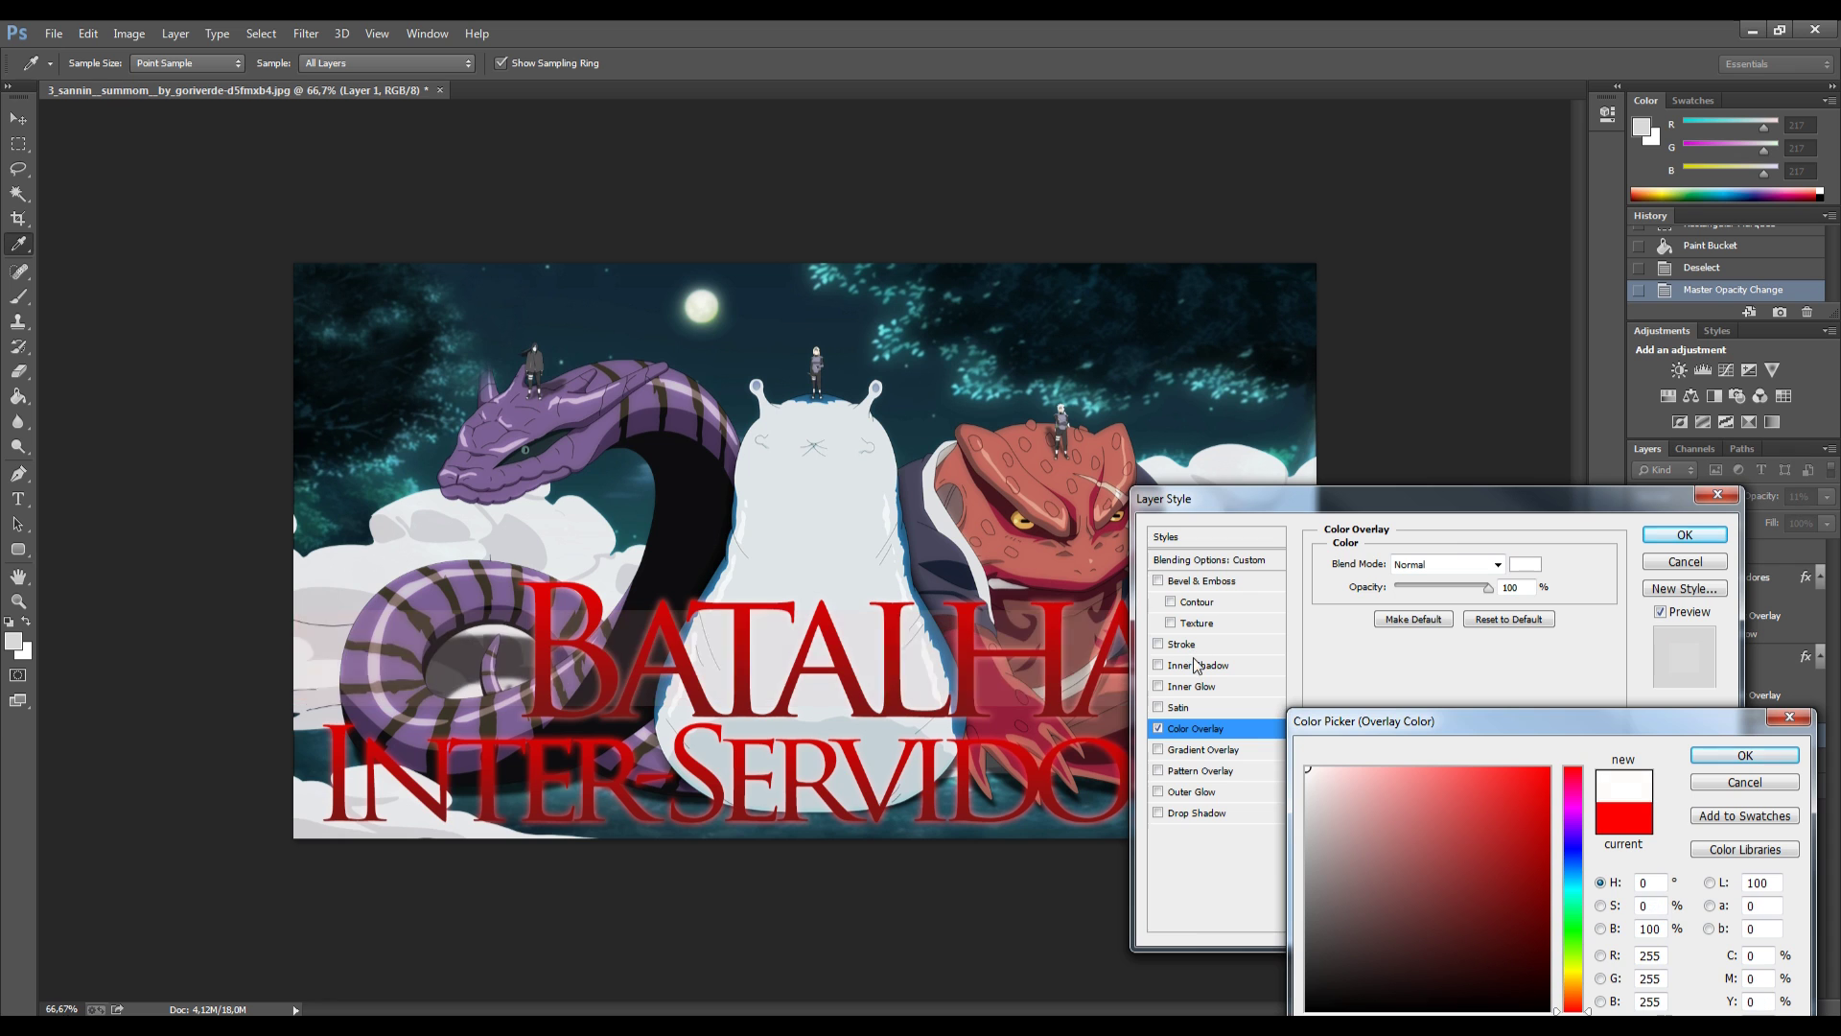
pyautogui.moveTo(1411, 896); pyautogui.dragTo(1551, 1010)
pyautogui.moveTo(1453, 904); pyautogui.dragTo(1551, 1010)
pyautogui.click(1730, 756)
pyautogui.click(1685, 534)
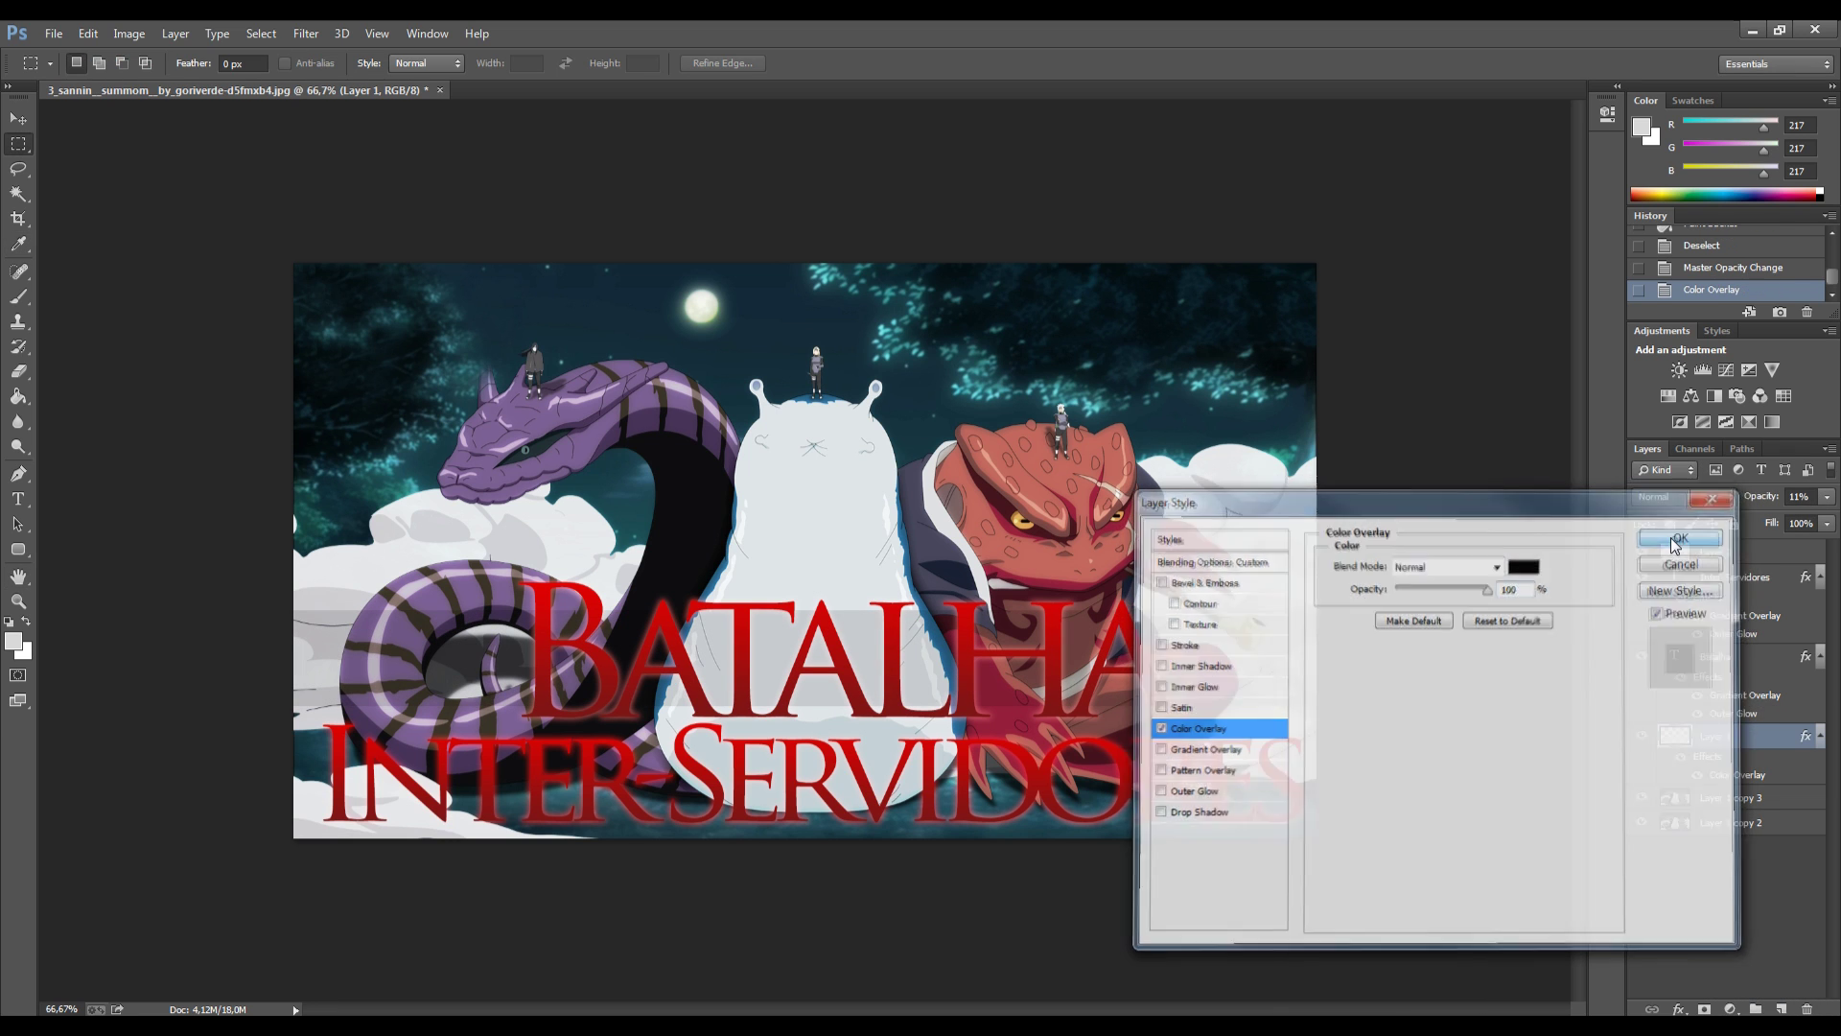
# Duplicate the band, fit the copy behind the Inter-Servidores line and nudge it into place.
pyautogui.click(18, 119)
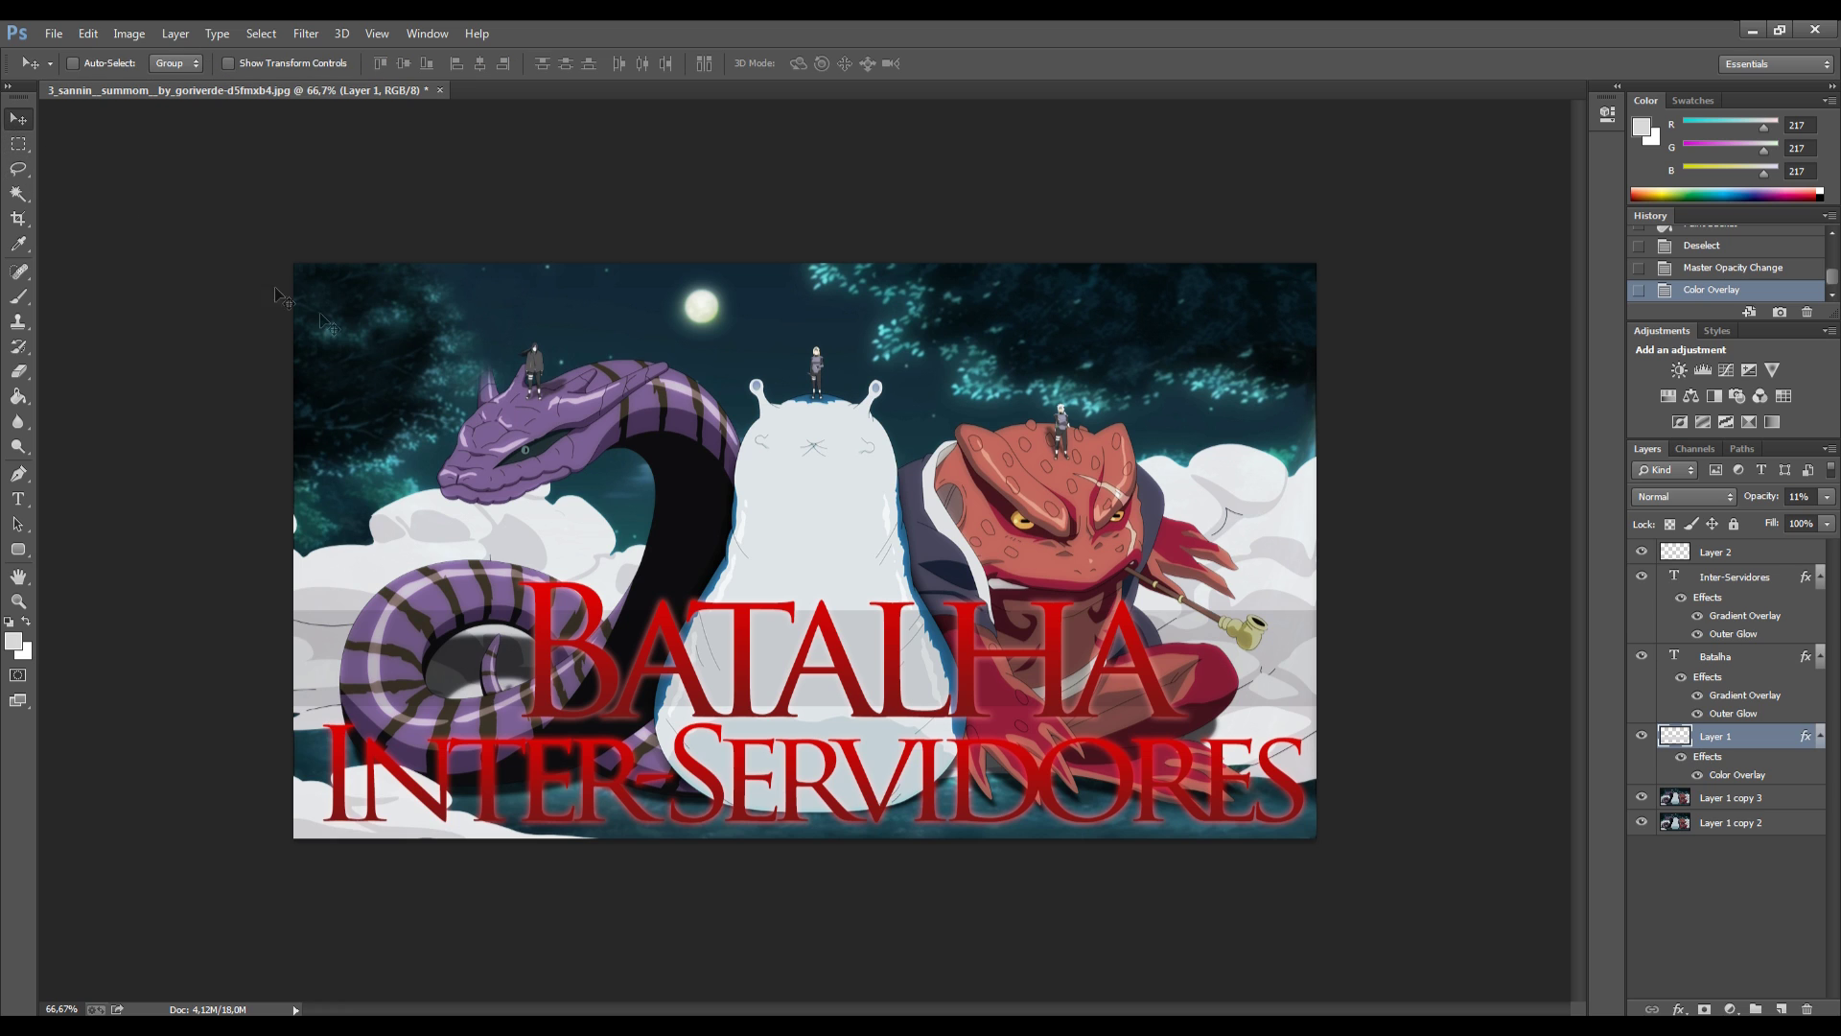
pyautogui.hotkey('ctrl', 'j')
pyautogui.moveTo(754, 572); pyautogui.dragTo(804, 749)
pyautogui.hotkey('ctrl', 't')
pyautogui.click(18, 118)
pyautogui.click(855, 400)
pyautogui.press('Up')
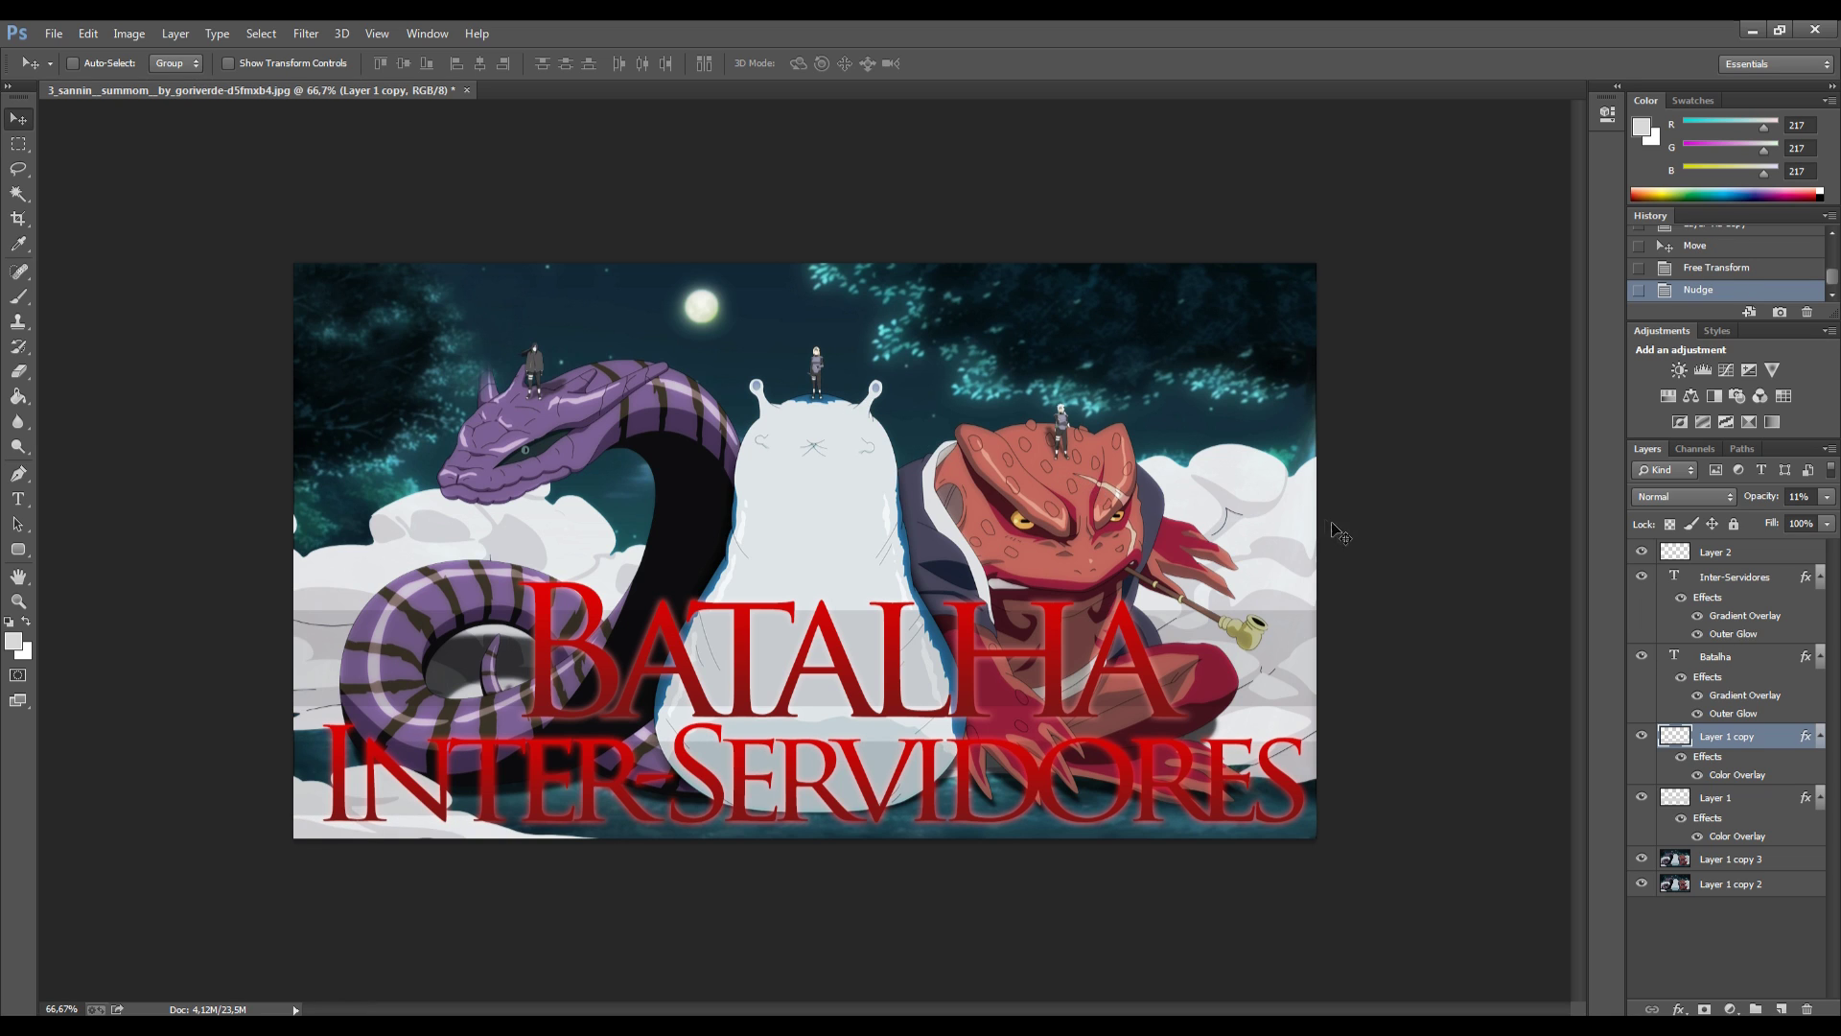
# Shrink the original band on Layer 1 to 91.33% height from its upper edge, and check the copy's visibility.
pyautogui.click(1700, 796)
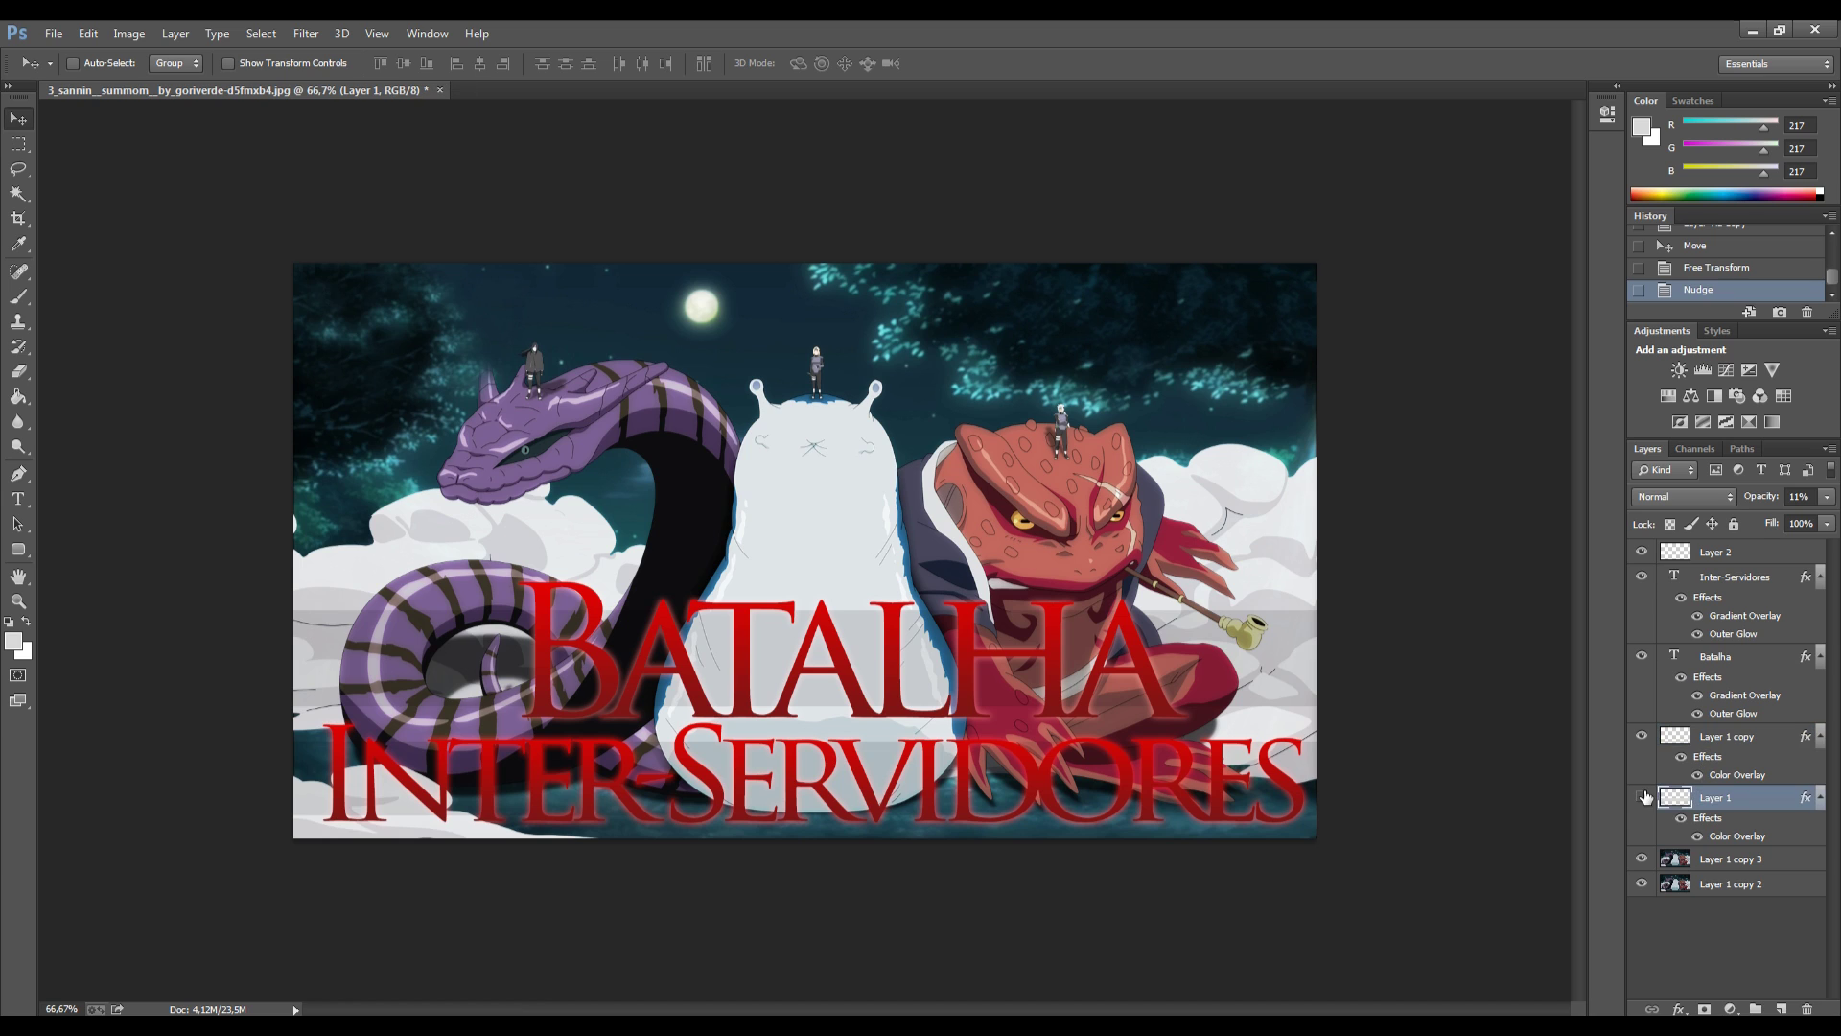
pyautogui.hotkey('ctrl', 't')
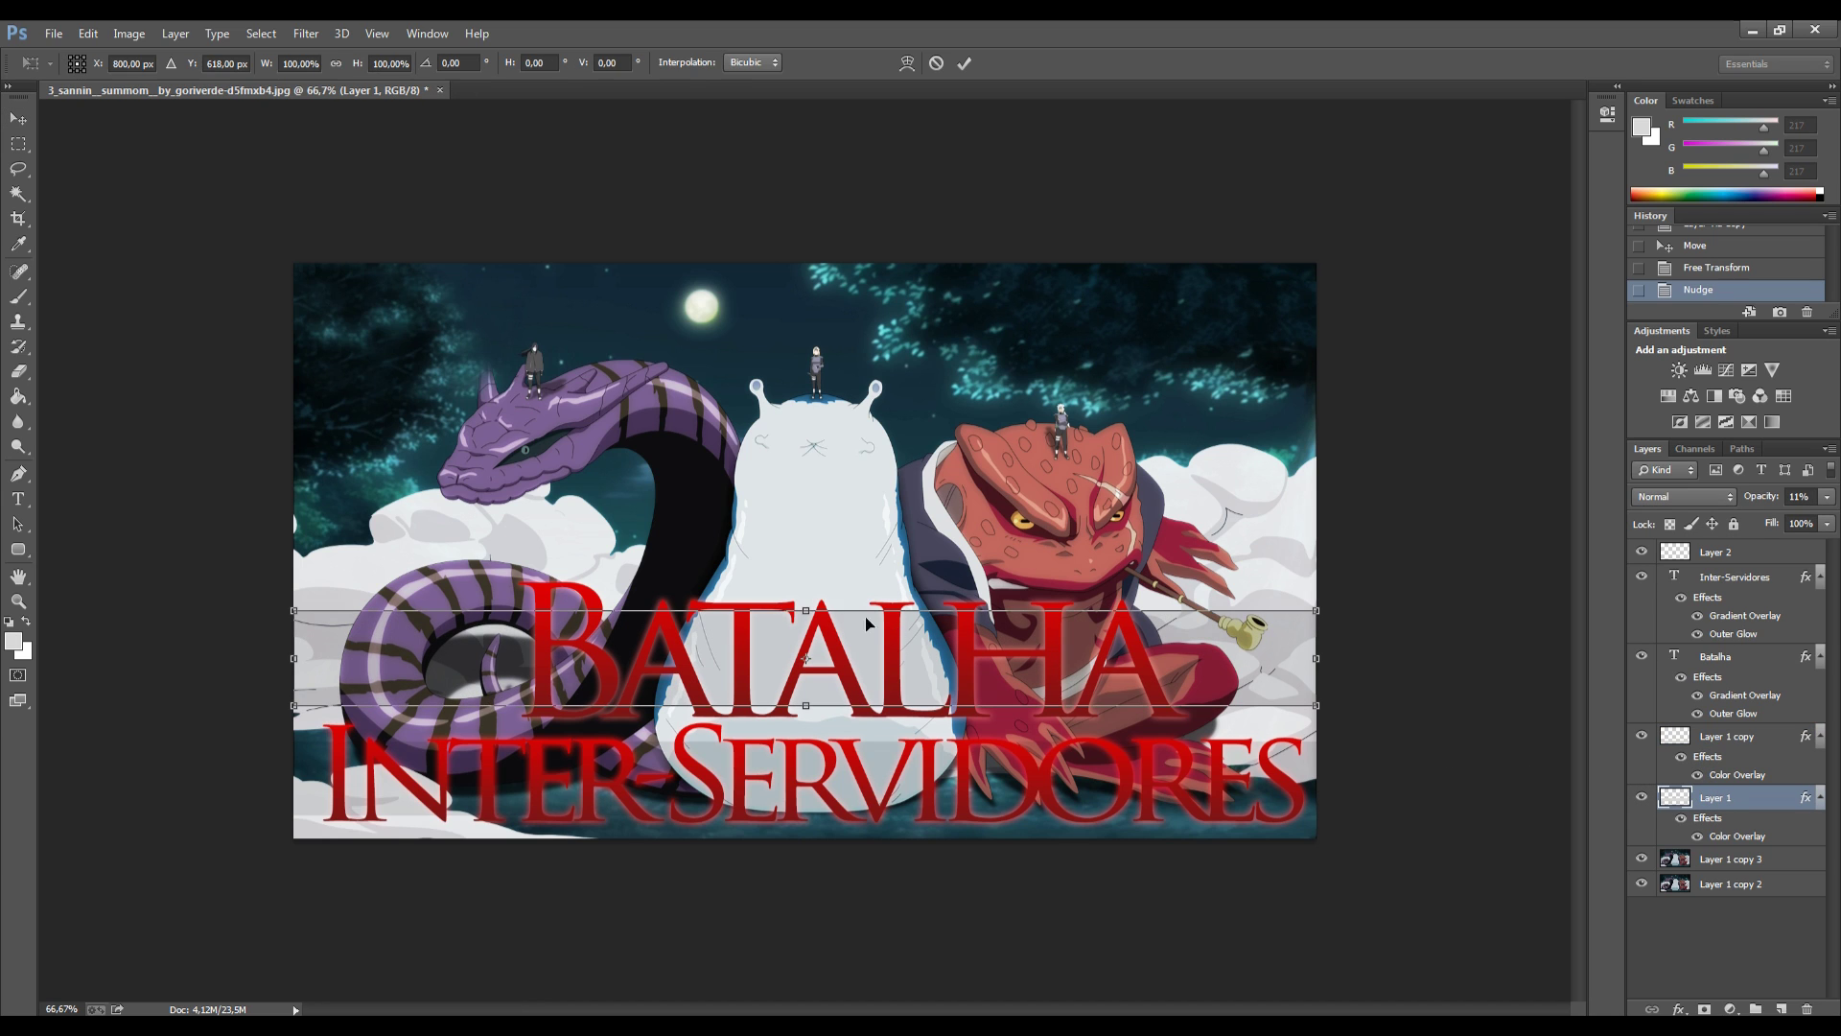
pyautogui.moveTo(811, 610); pyautogui.dragTo(811, 619)
pyautogui.press('v')
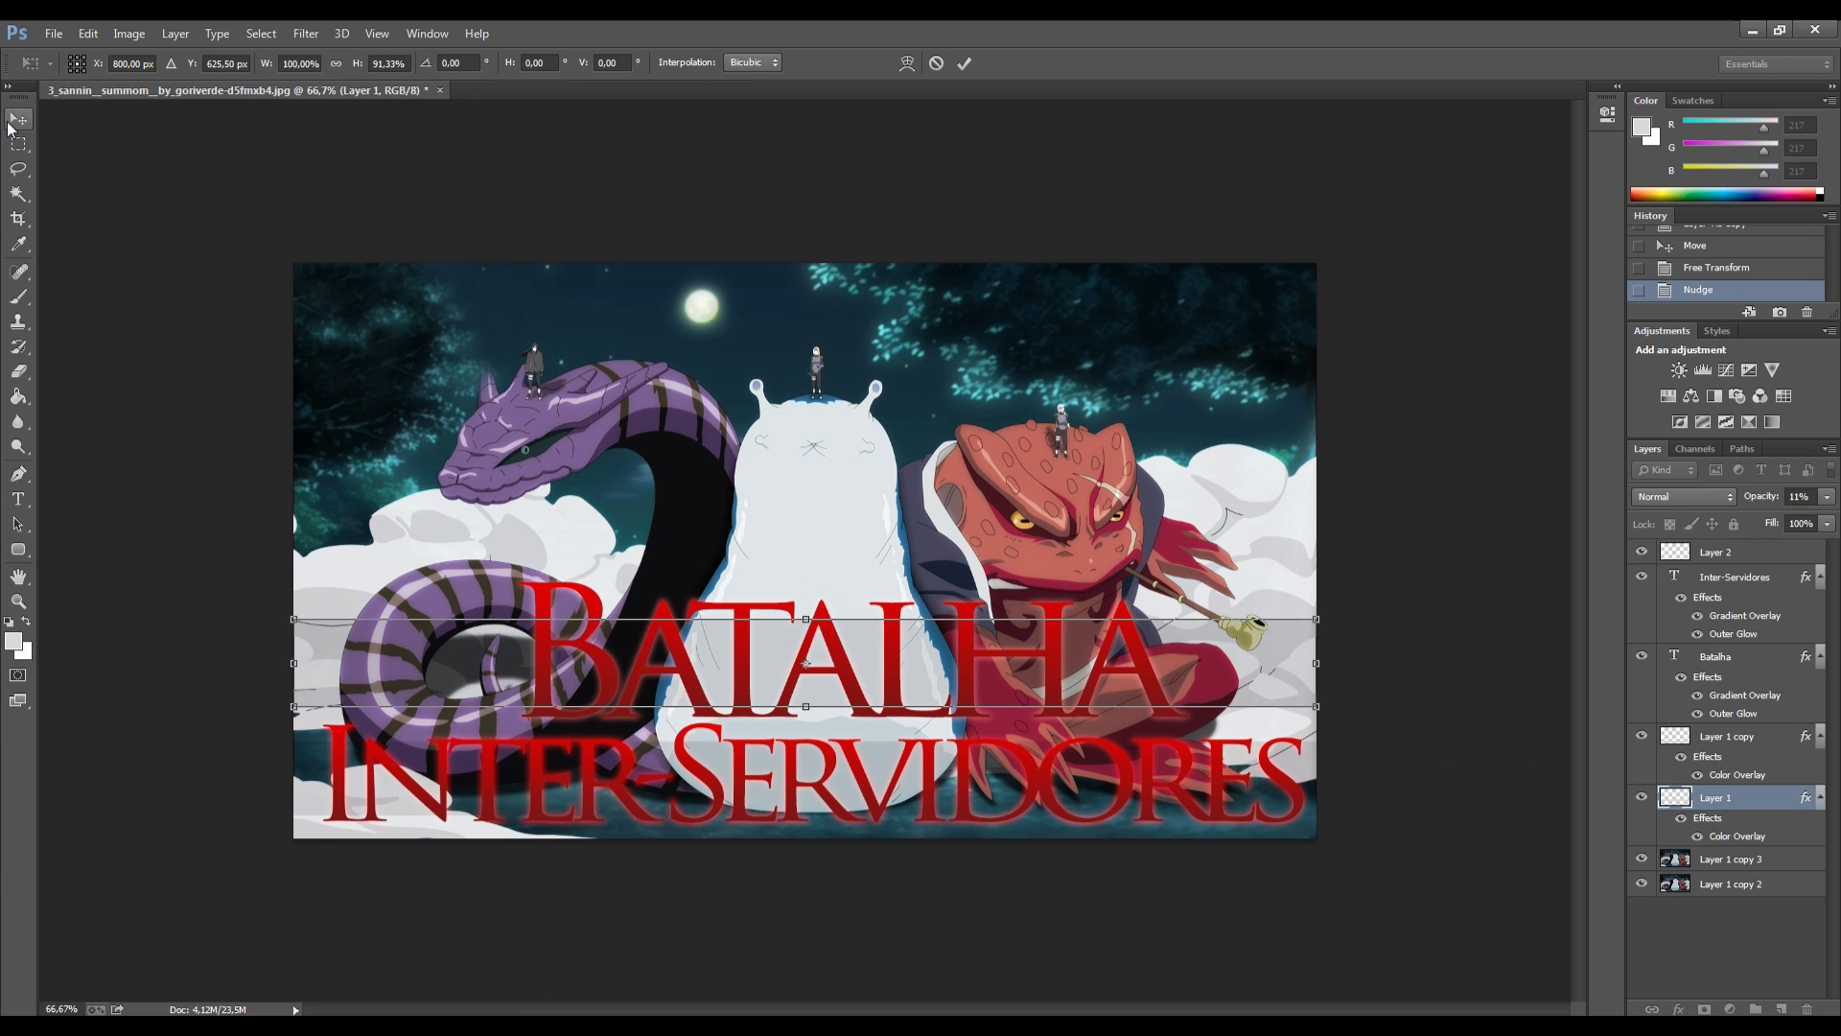
pyautogui.click(846, 396)
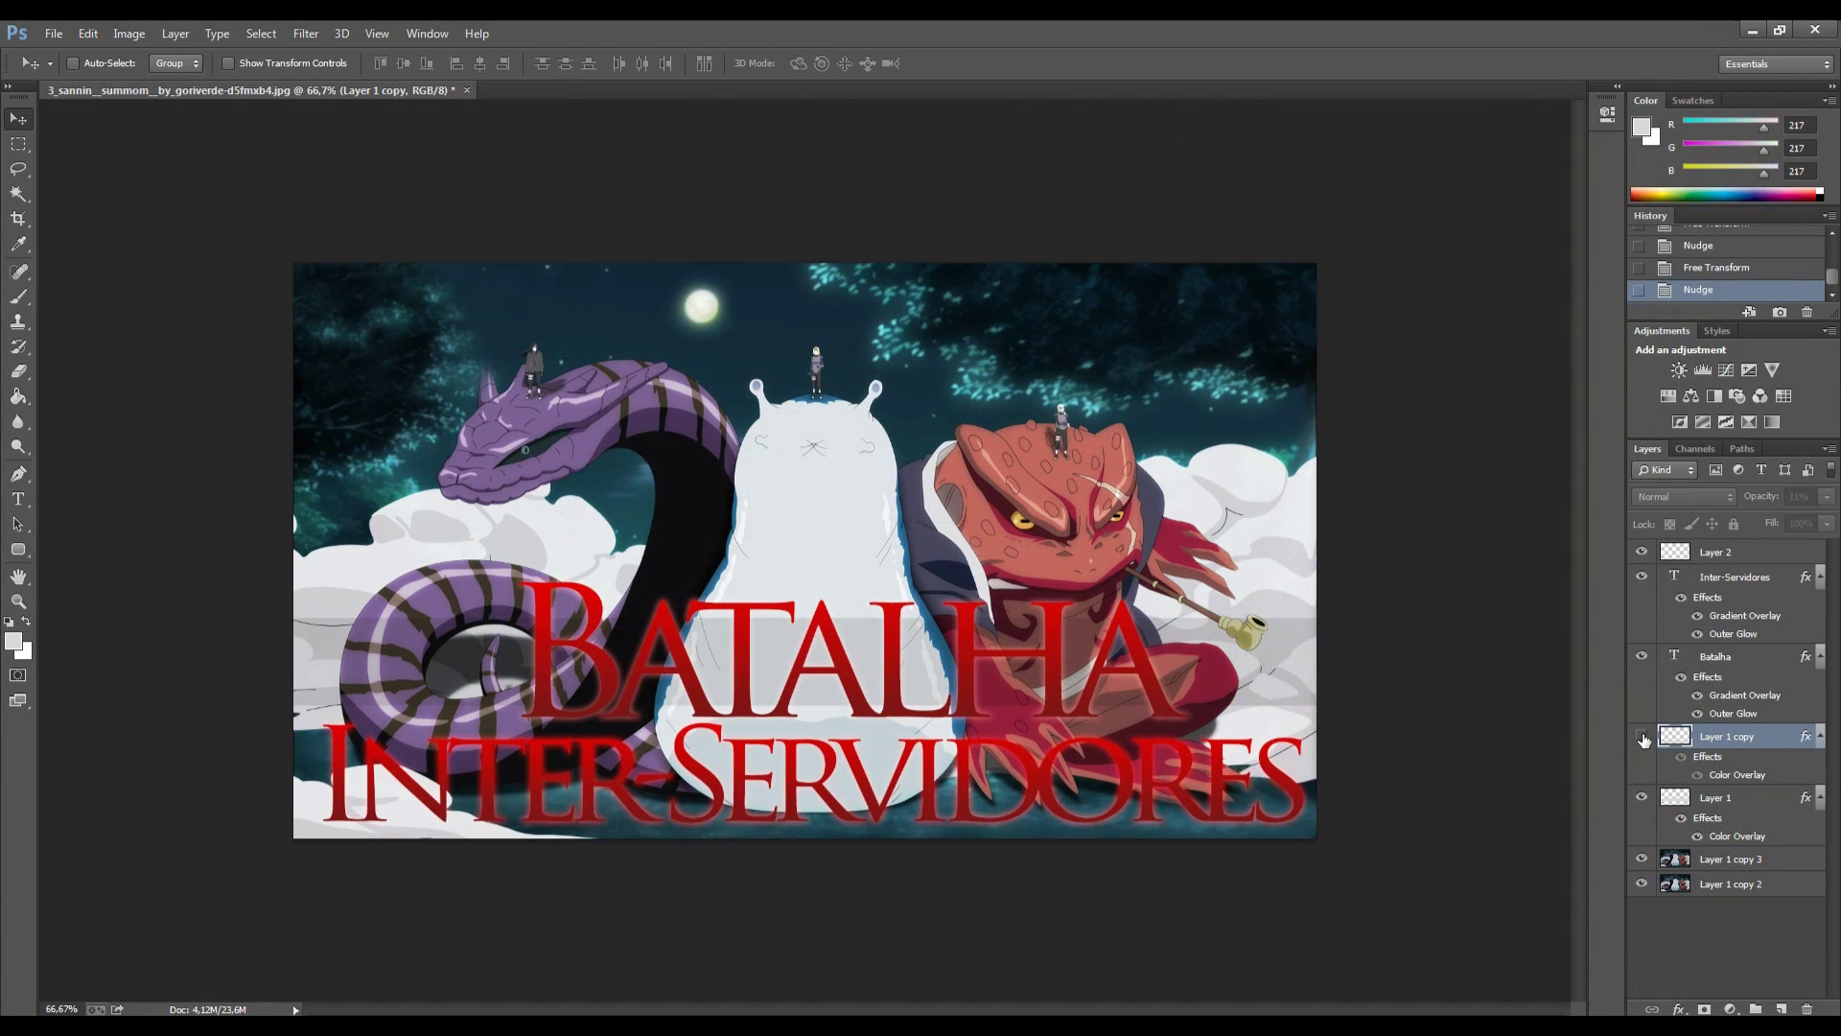
pyautogui.click(1643, 736)
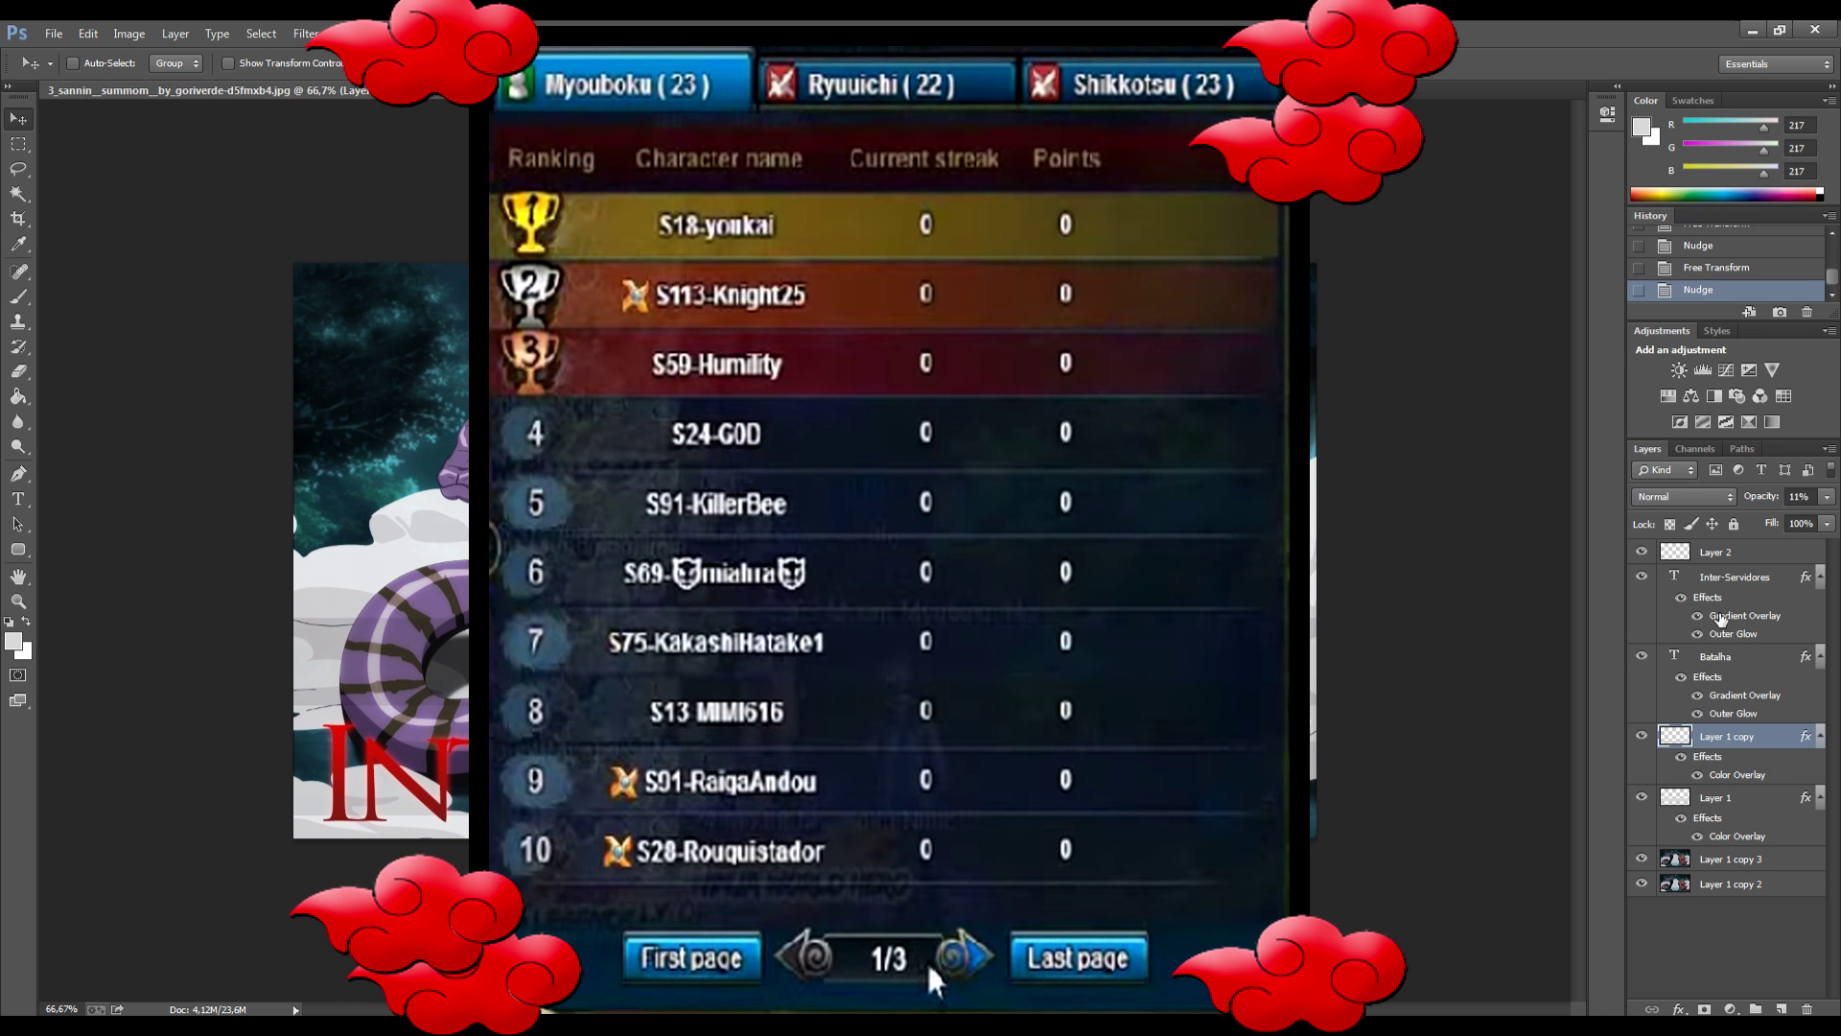
# Add a new layer above Layer 2 and set up a soft round brush at 20 px.
pyautogui.click(1718, 556)
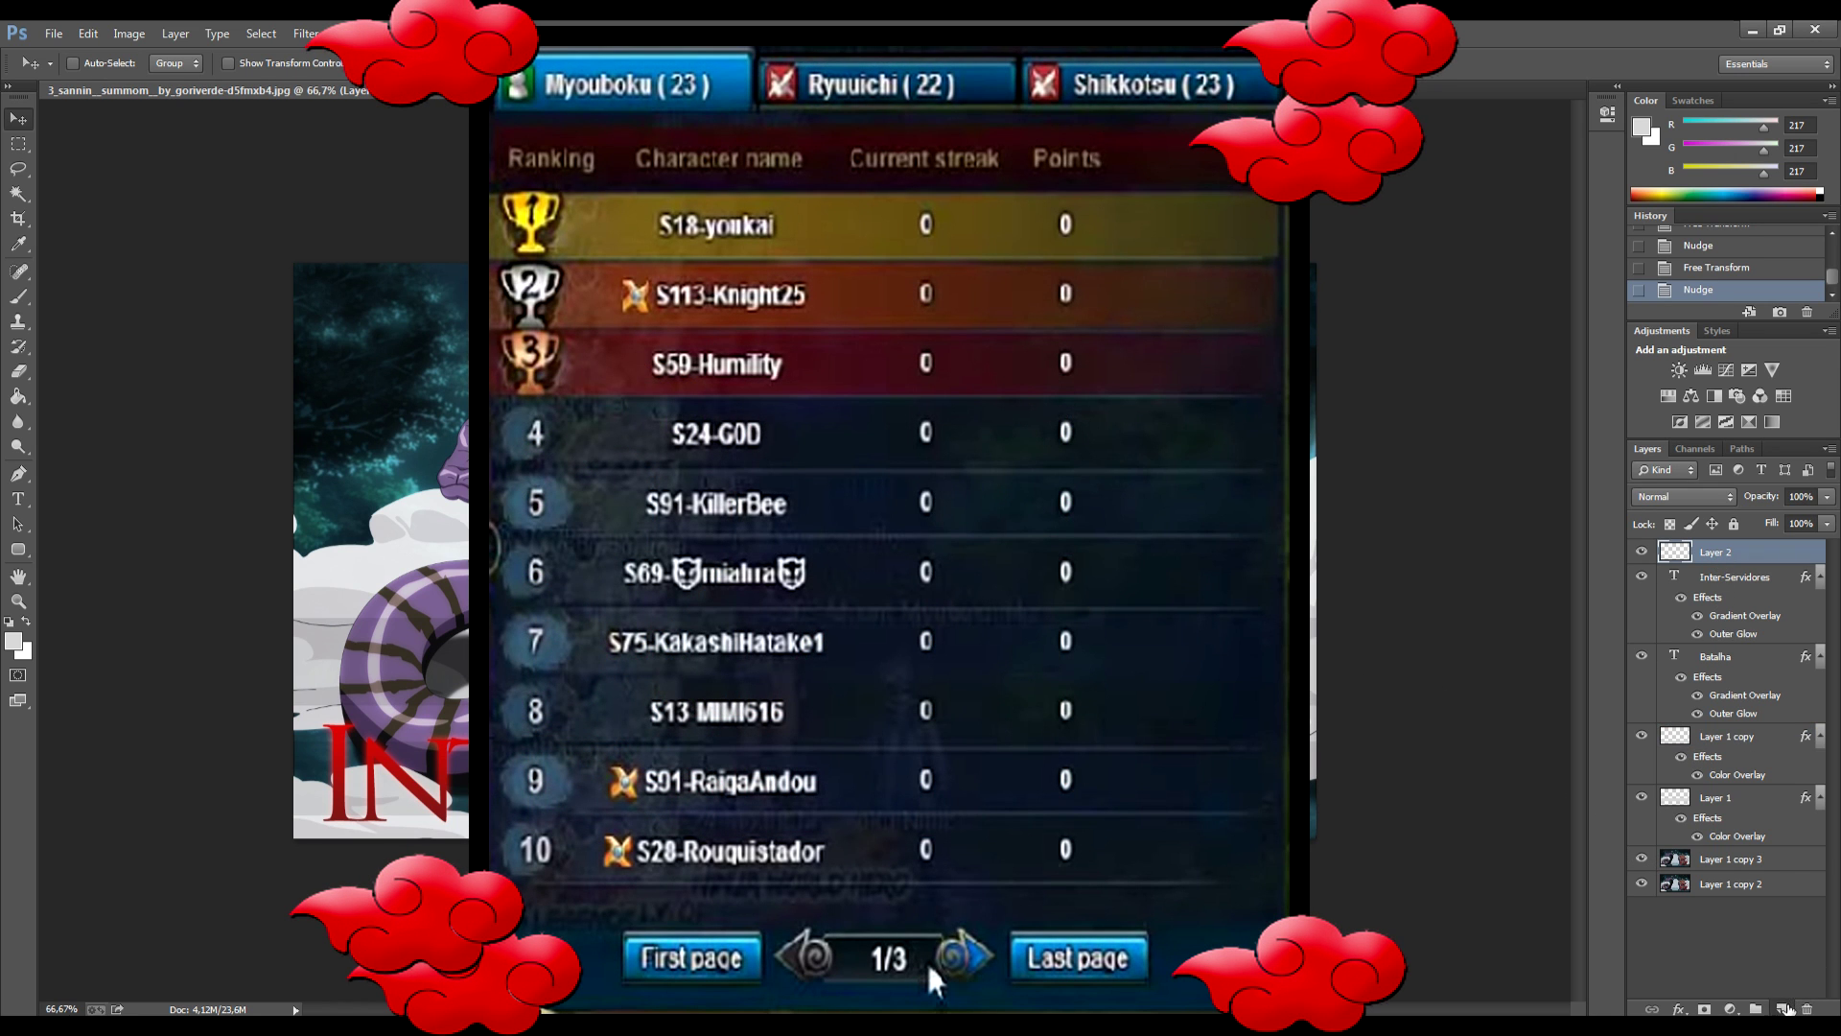
pyautogui.click(1782, 1009)
pyautogui.click(20, 296)
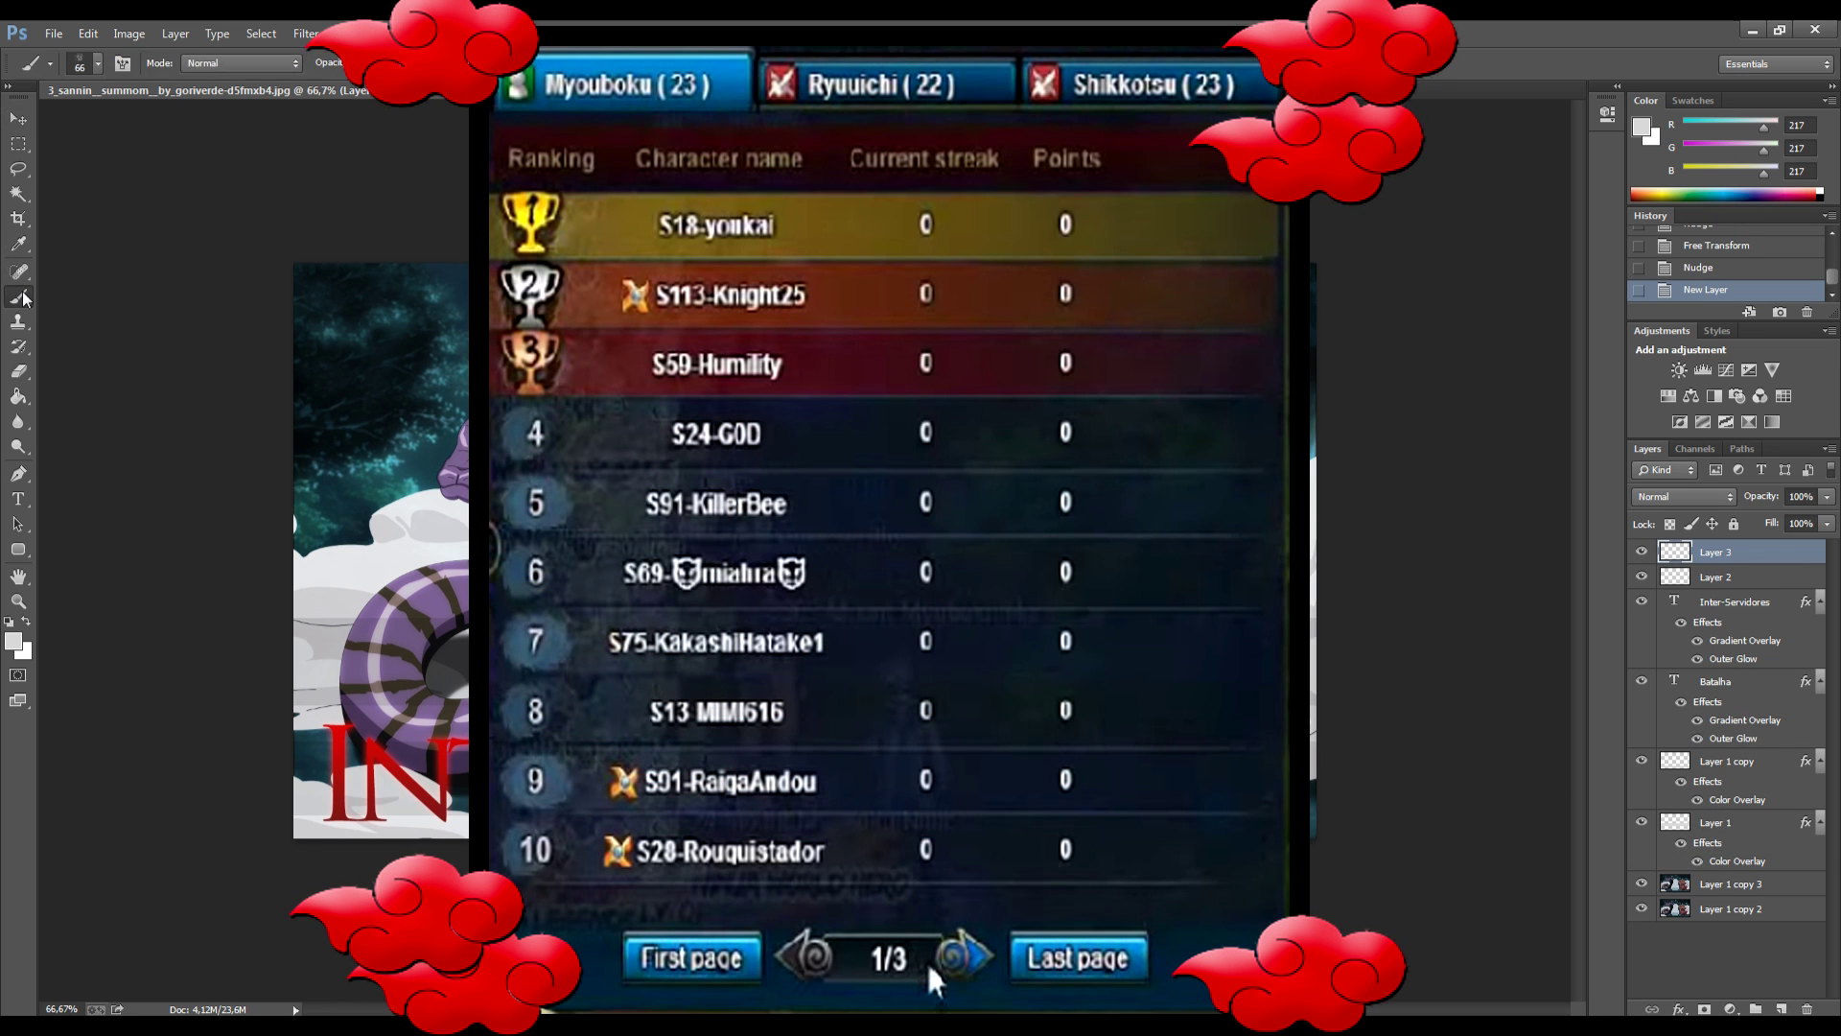
pyautogui.click(97, 64)
pyautogui.moveTo(217, 251)
pyautogui.mouseDown()
pyautogui.moveTo(216, 291)
pyautogui.moveTo(219, 220)
pyautogui.mouseUp()
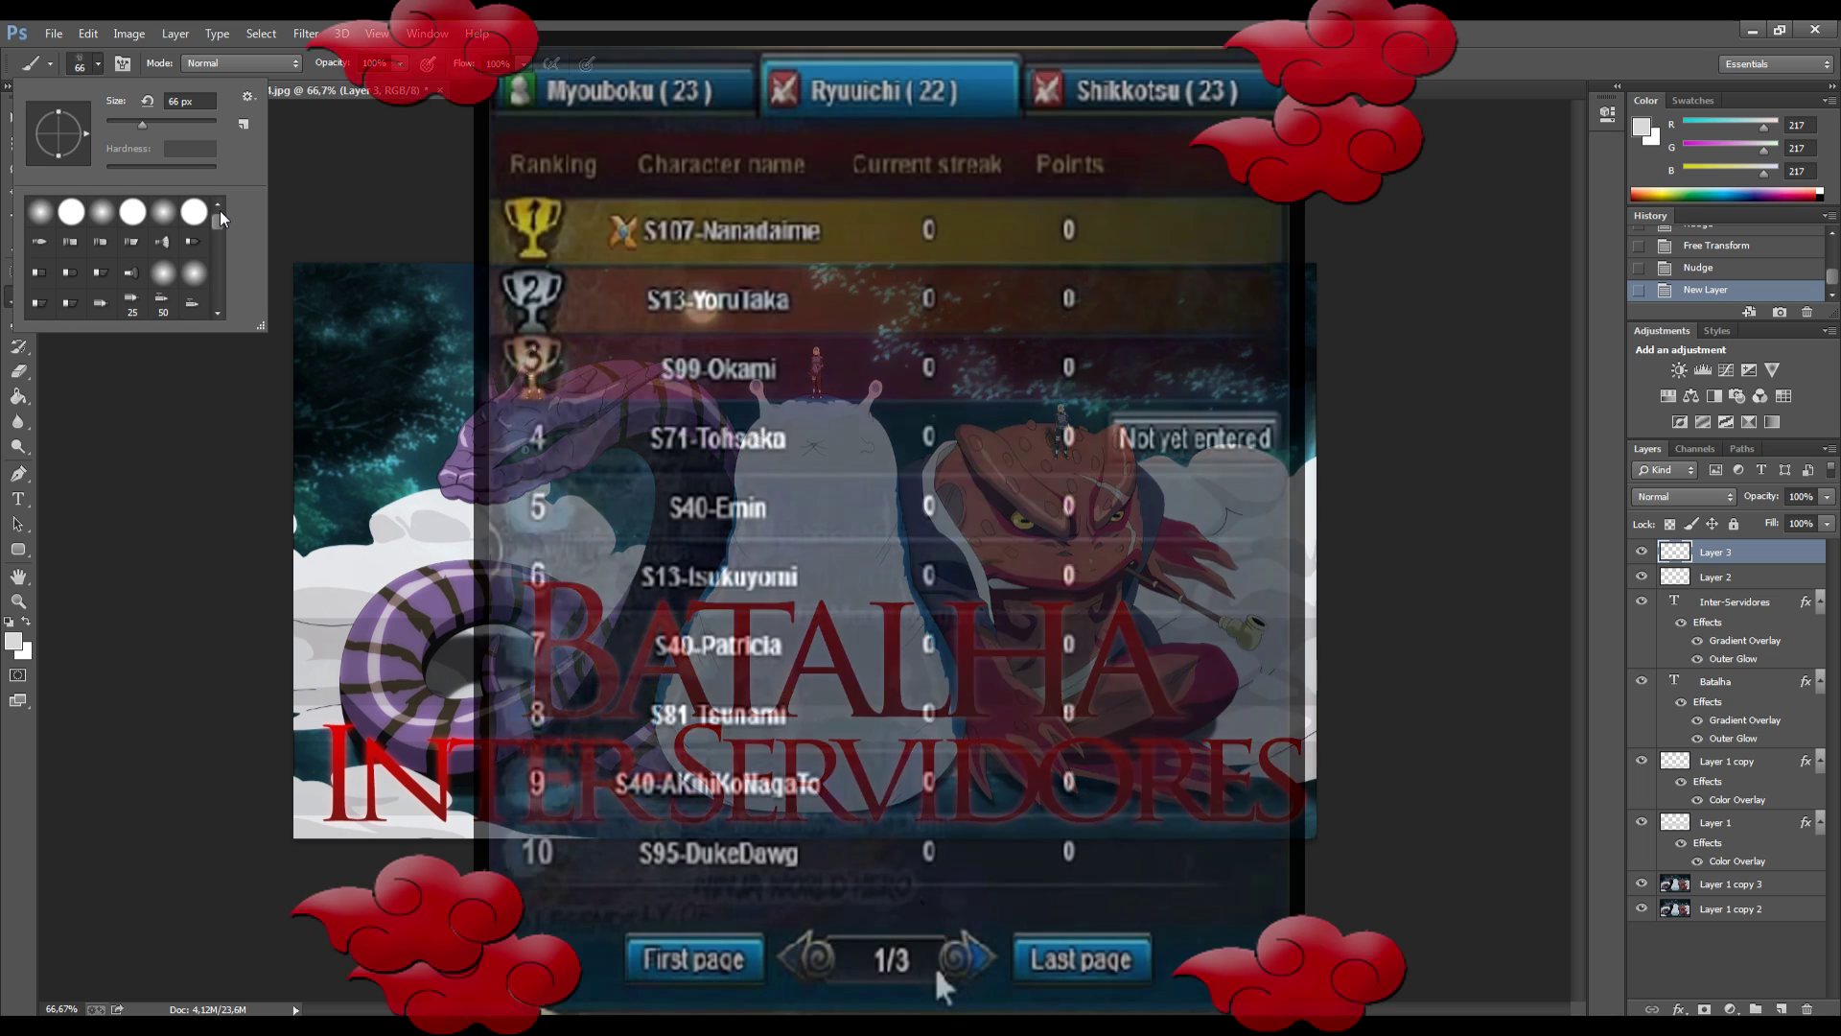
pyautogui.click(165, 222)
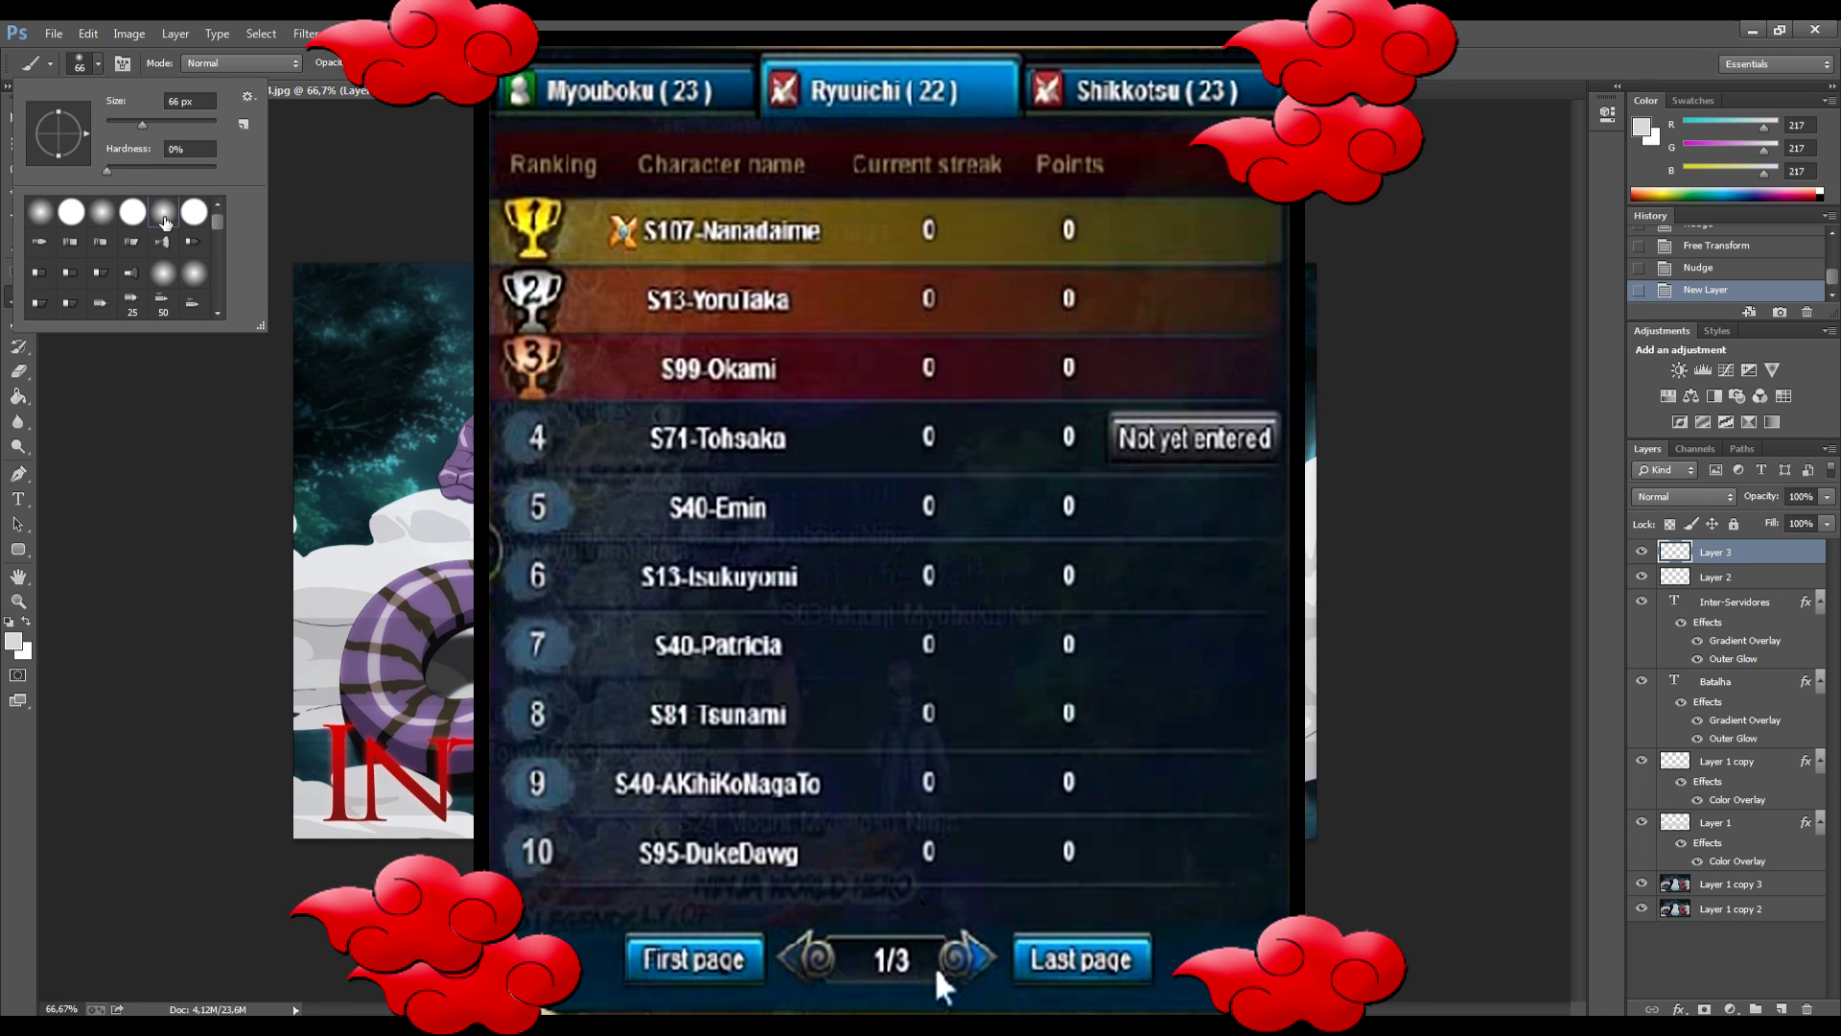
pyautogui.click(165, 223)
pyautogui.press('[')
pyautogui.press('[')
pyautogui.press('[')
pyautogui.press('[')
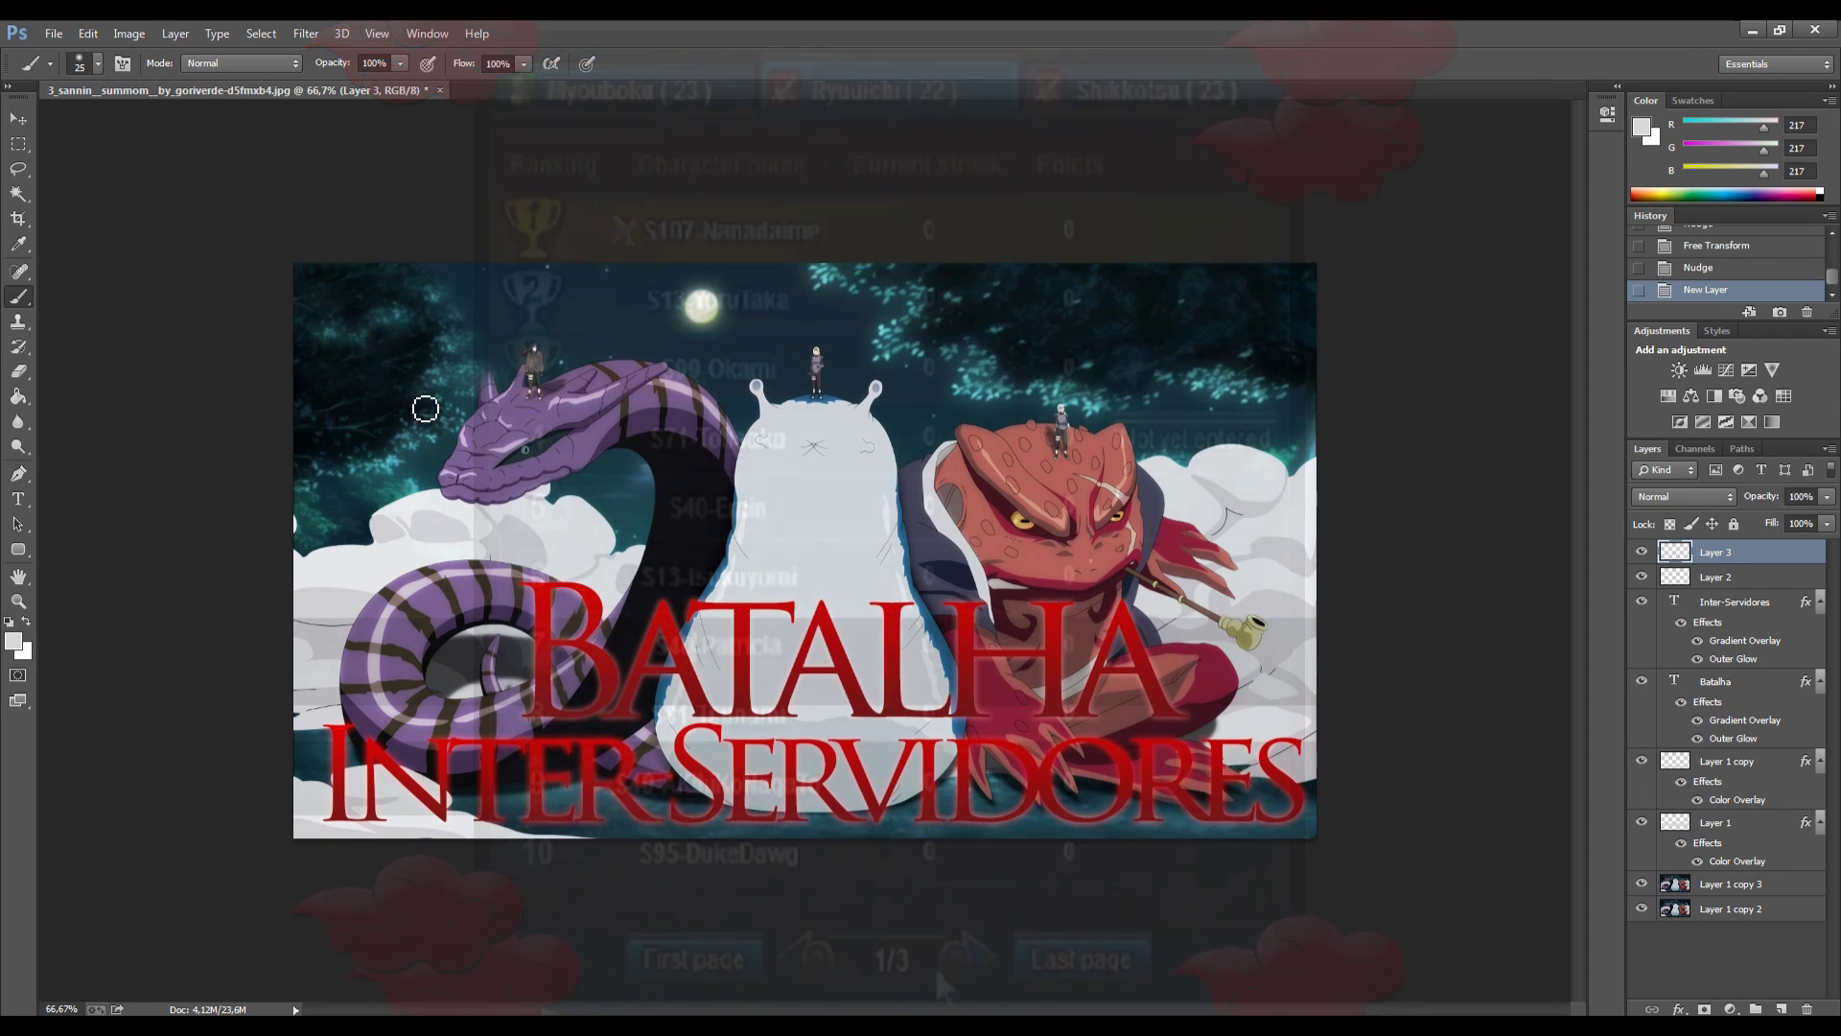
pyautogui.press('[')
# Paint scattered soft light dots across the picture, reducing the brush size to 10 px along the way.
pyautogui.click(415, 412)
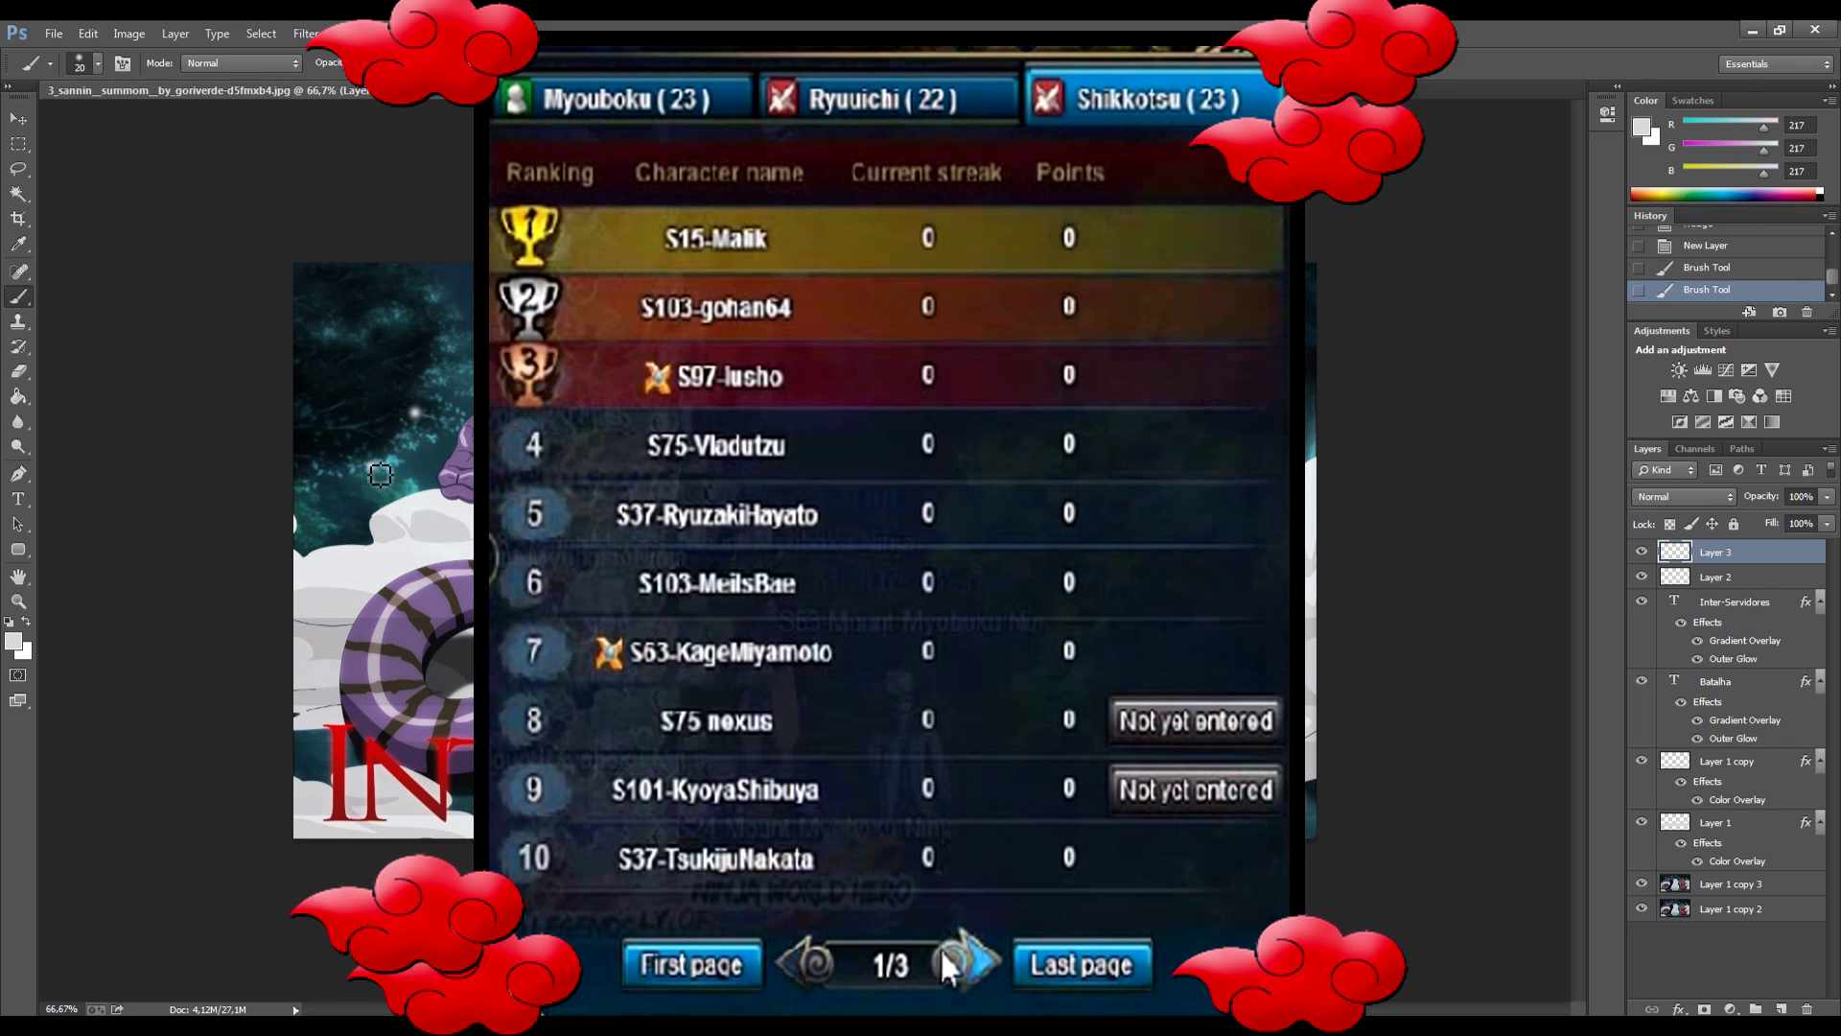
pyautogui.click(381, 475)
pyautogui.press('[')
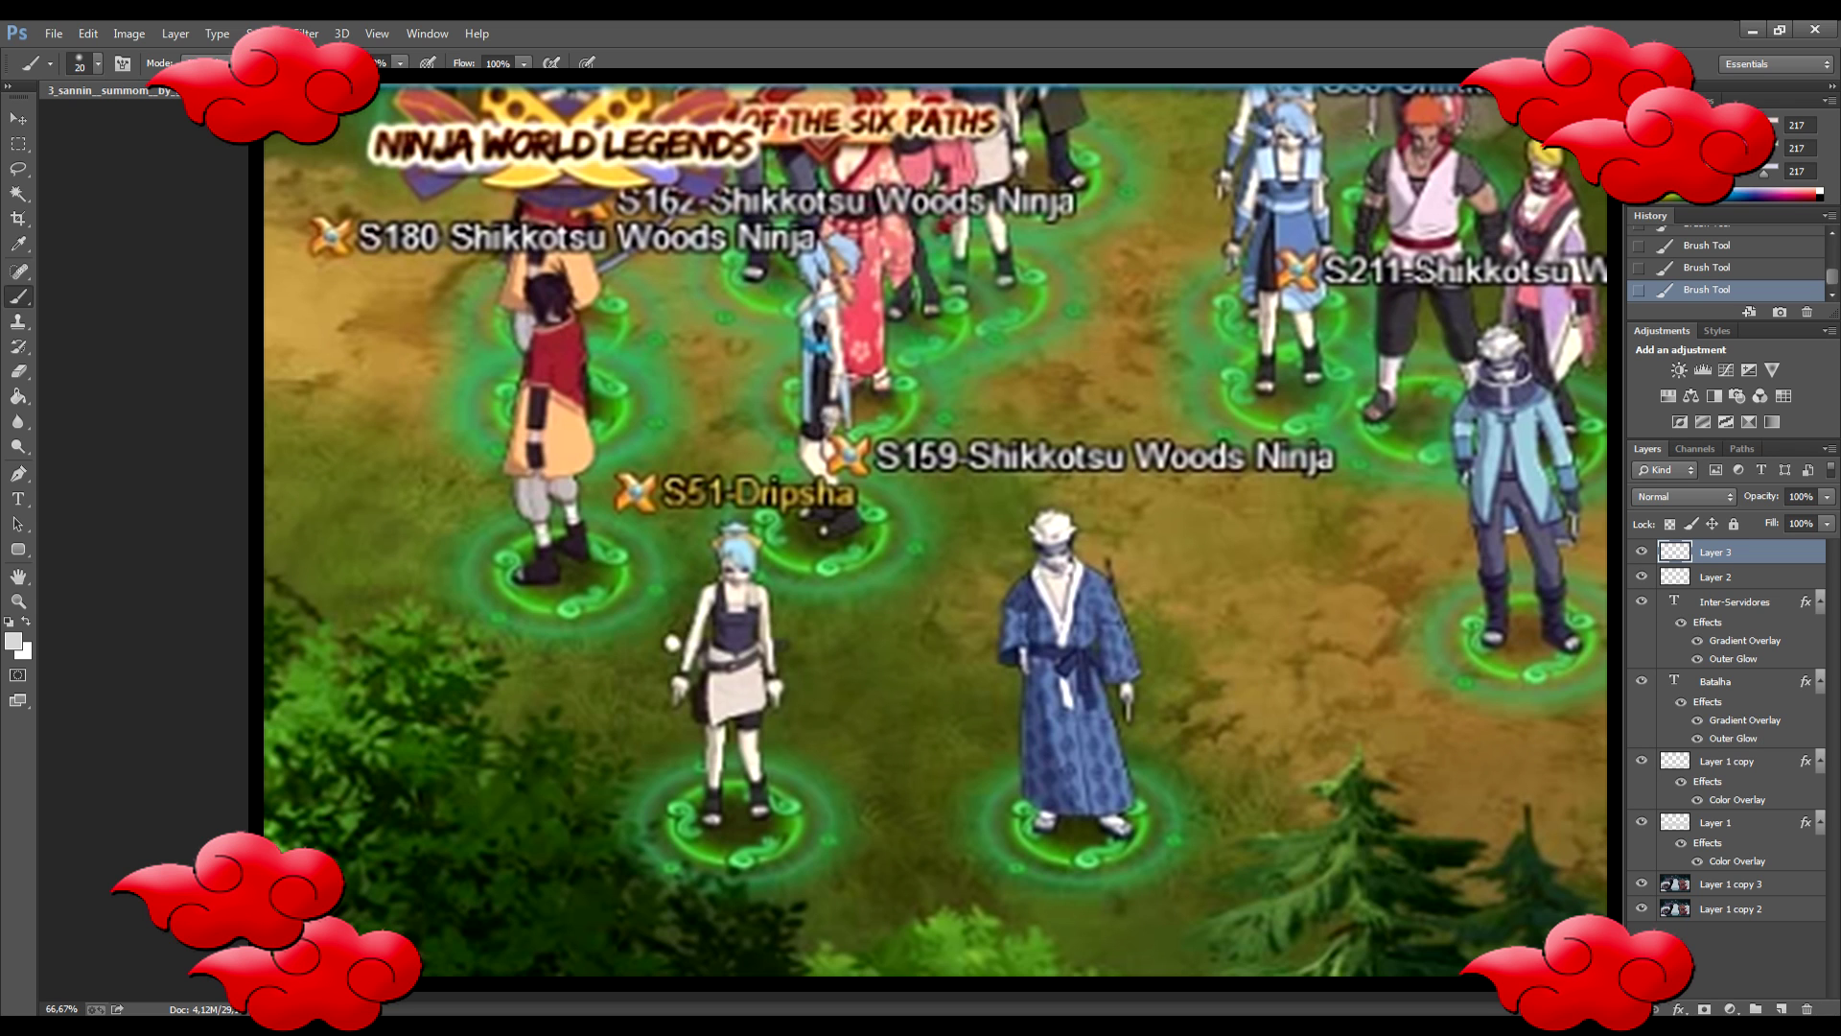
pyautogui.press('[')
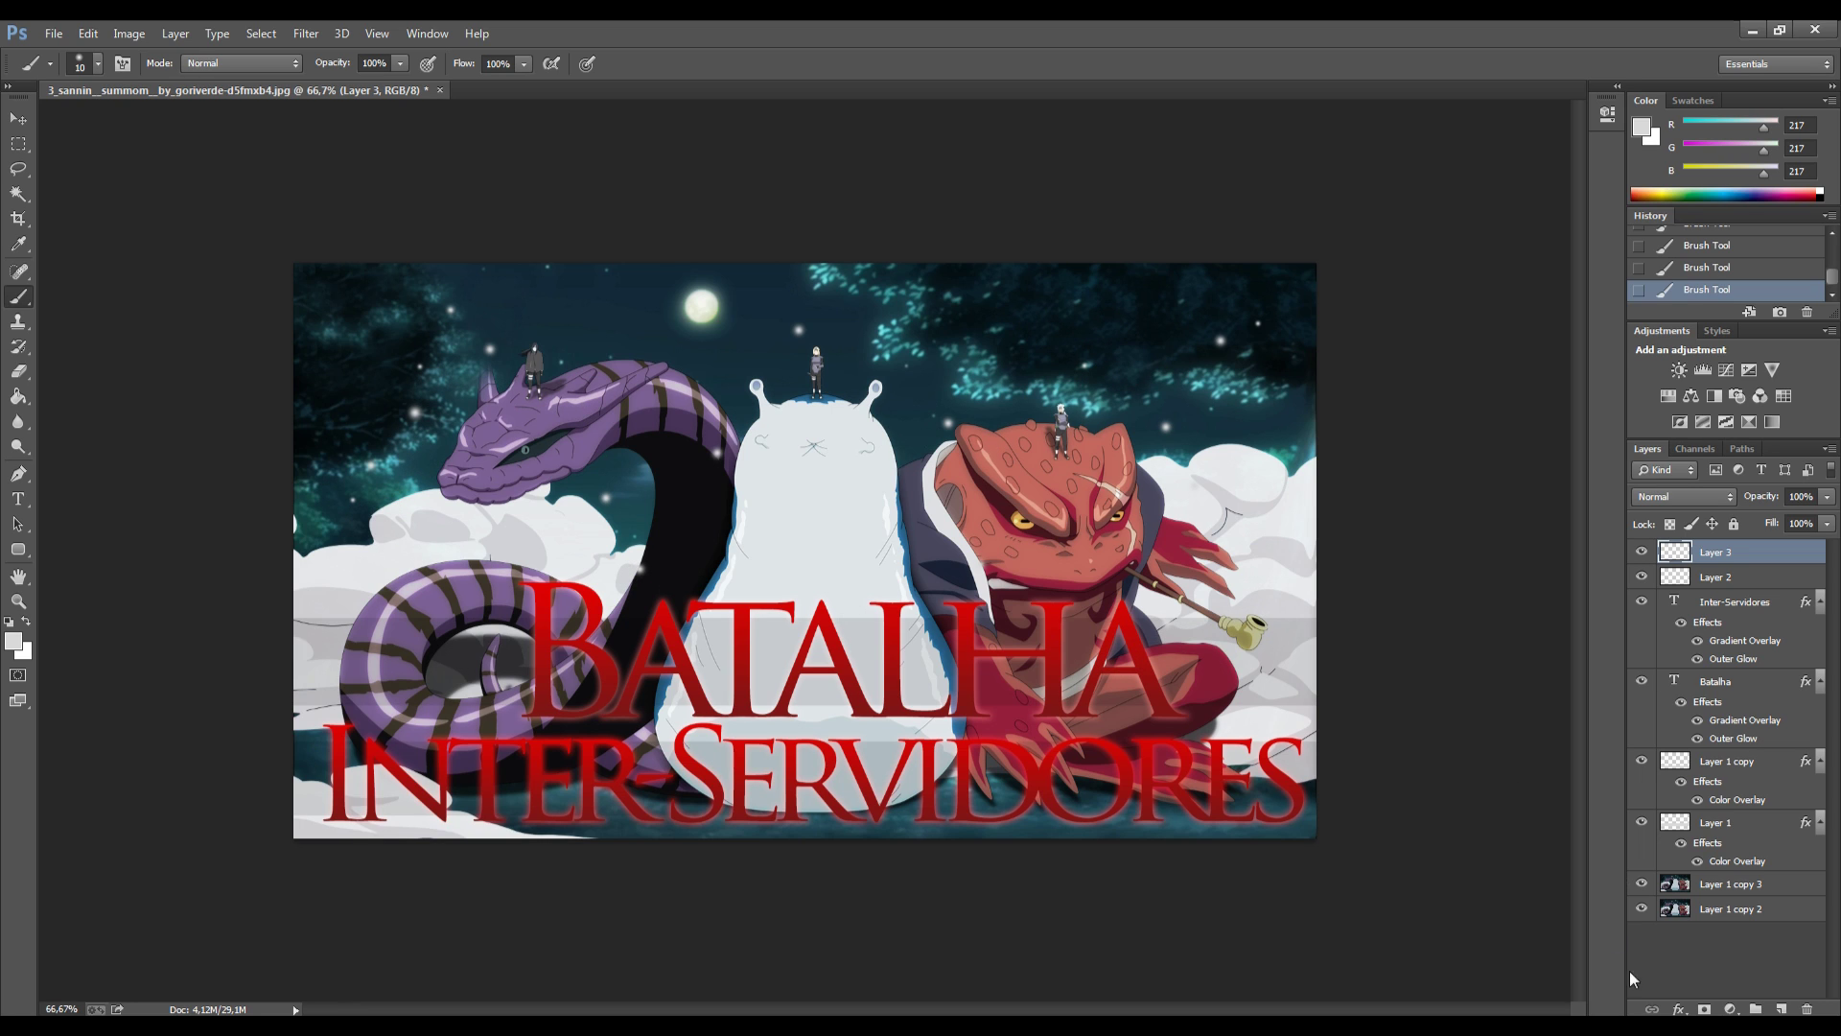
# Give the light dots on Layer 3 an Outer Glow in bright blue (RGB 0, 96, 255).
pyautogui.click(1676, 1010)
pyautogui.click(1717, 971)
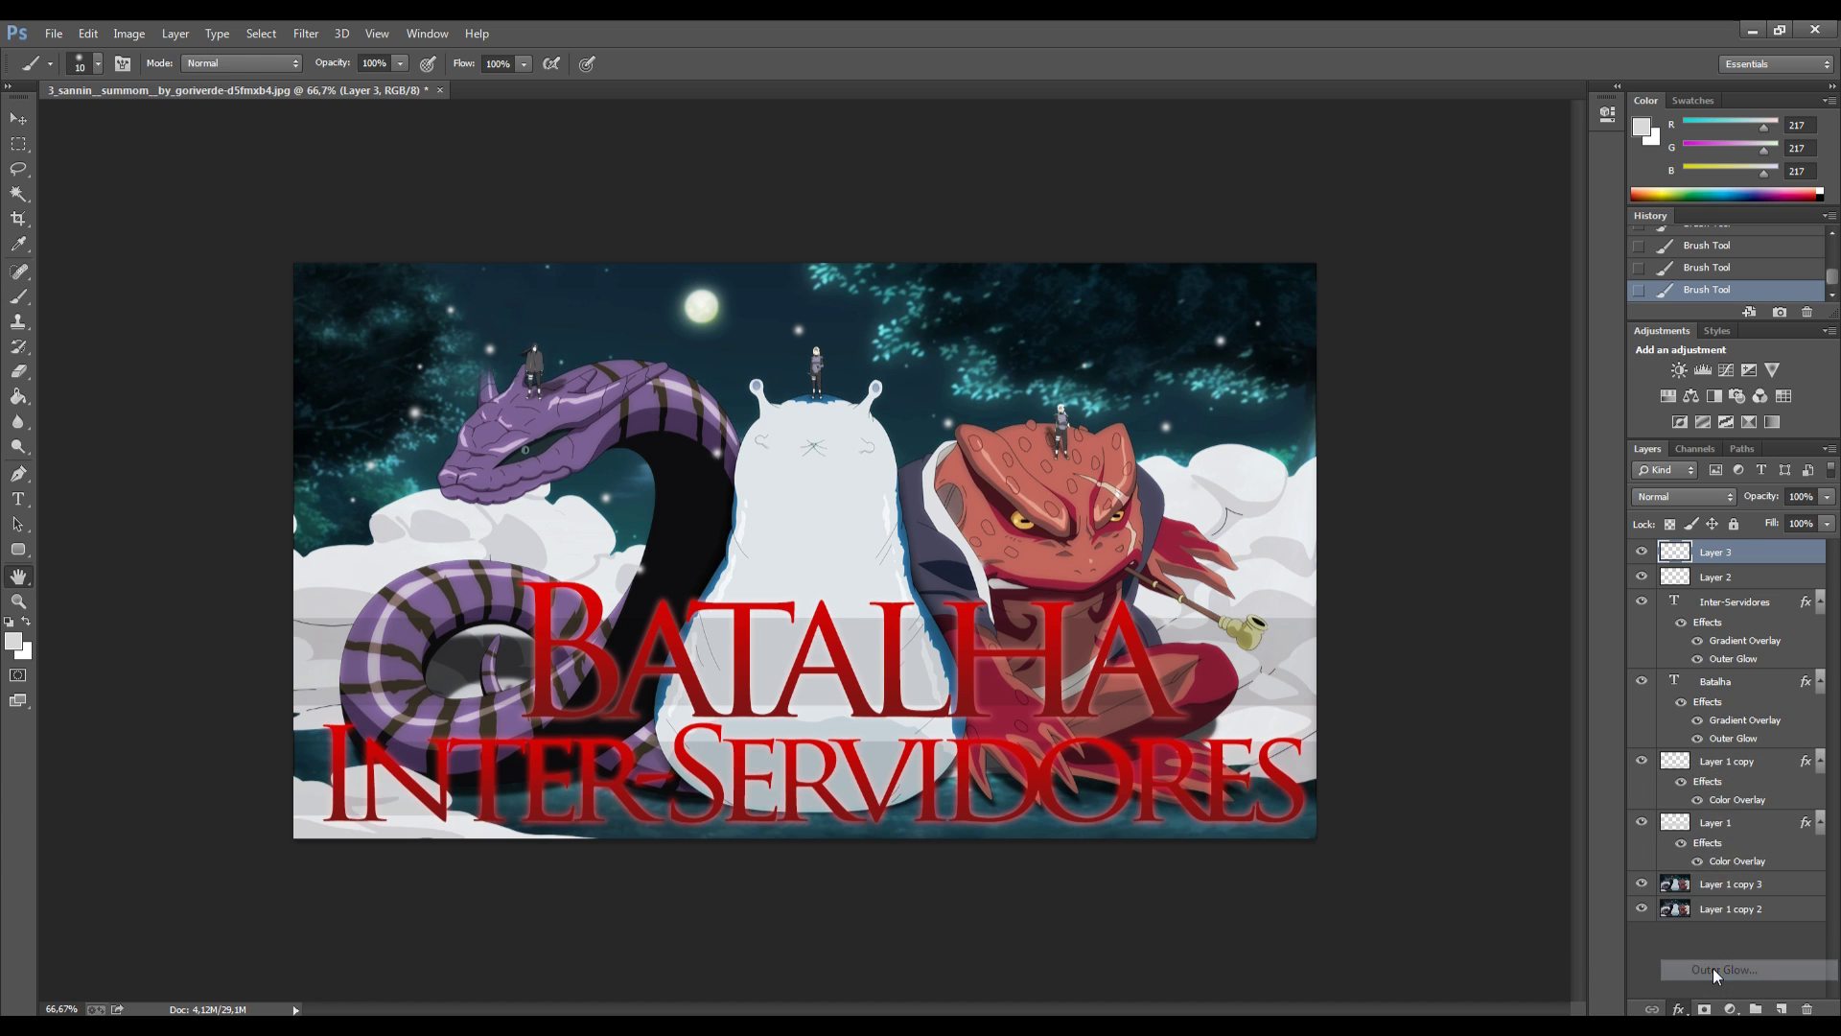
pyautogui.click(1369, 631)
pyautogui.click(1545, 769)
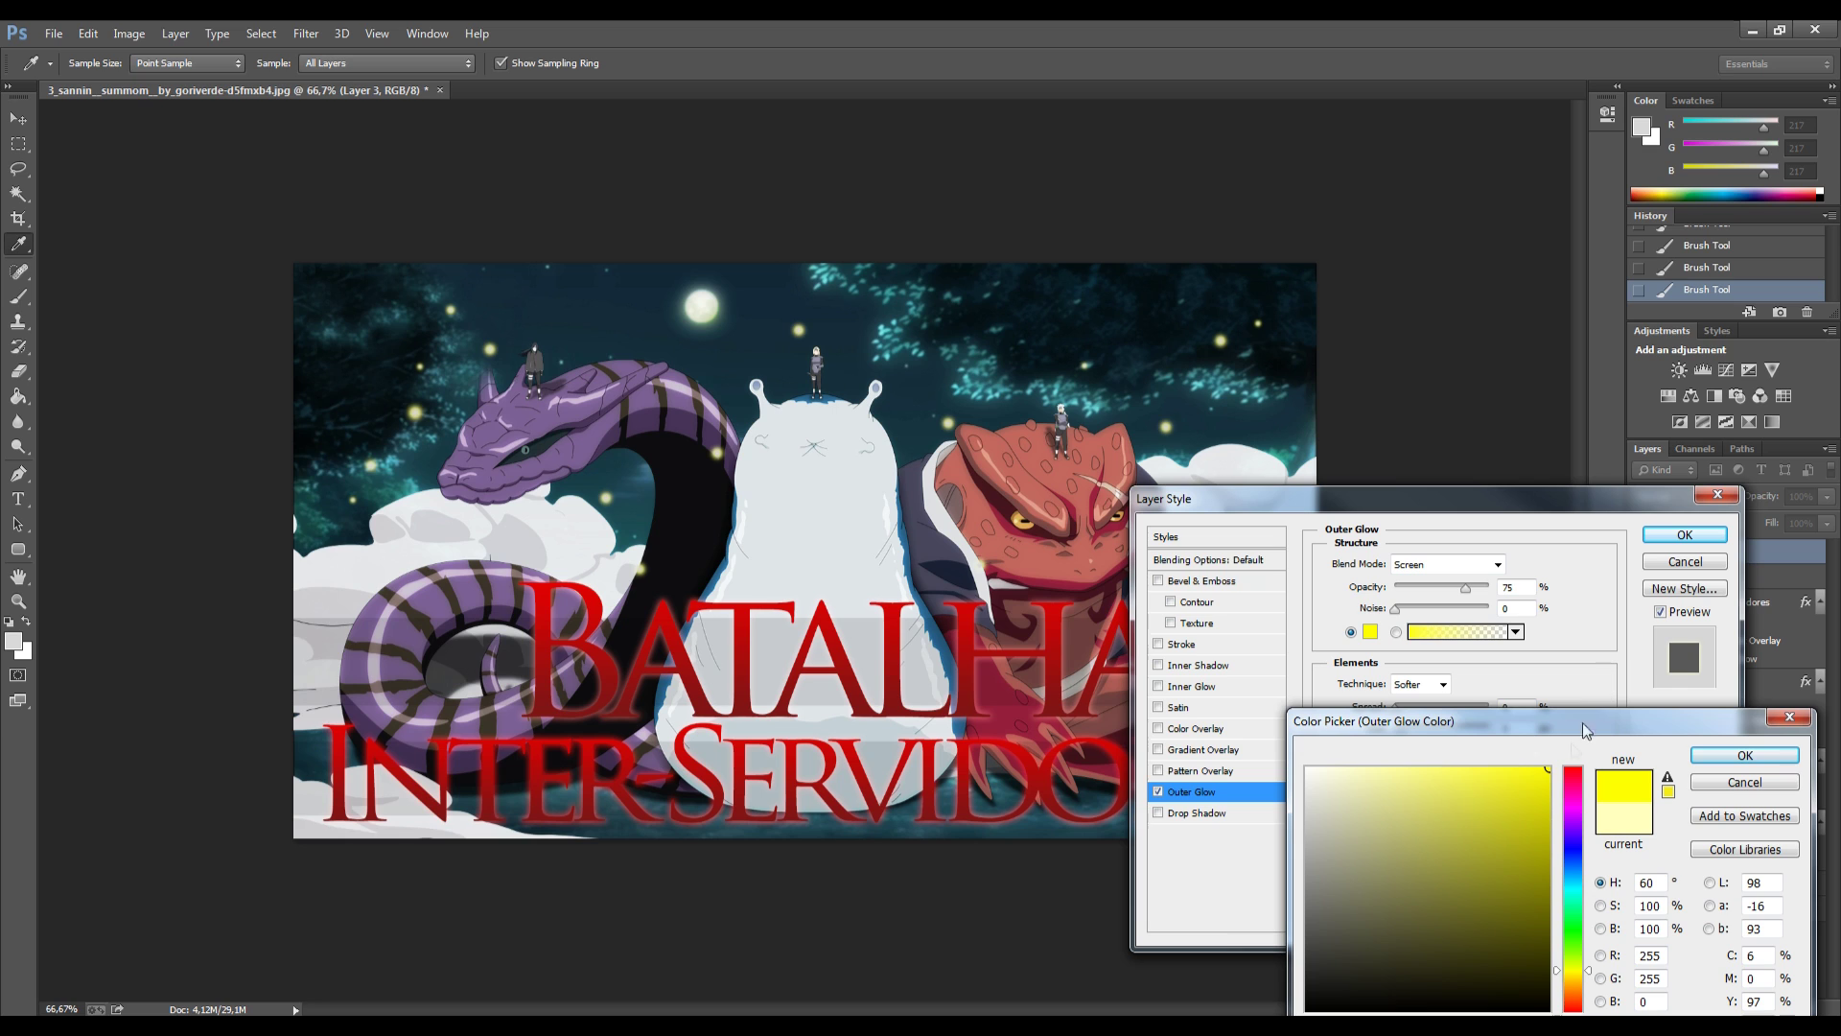
pyautogui.click(1573, 768)
pyautogui.moveTo(1515, 982); pyautogui.dragTo(1518, 969)
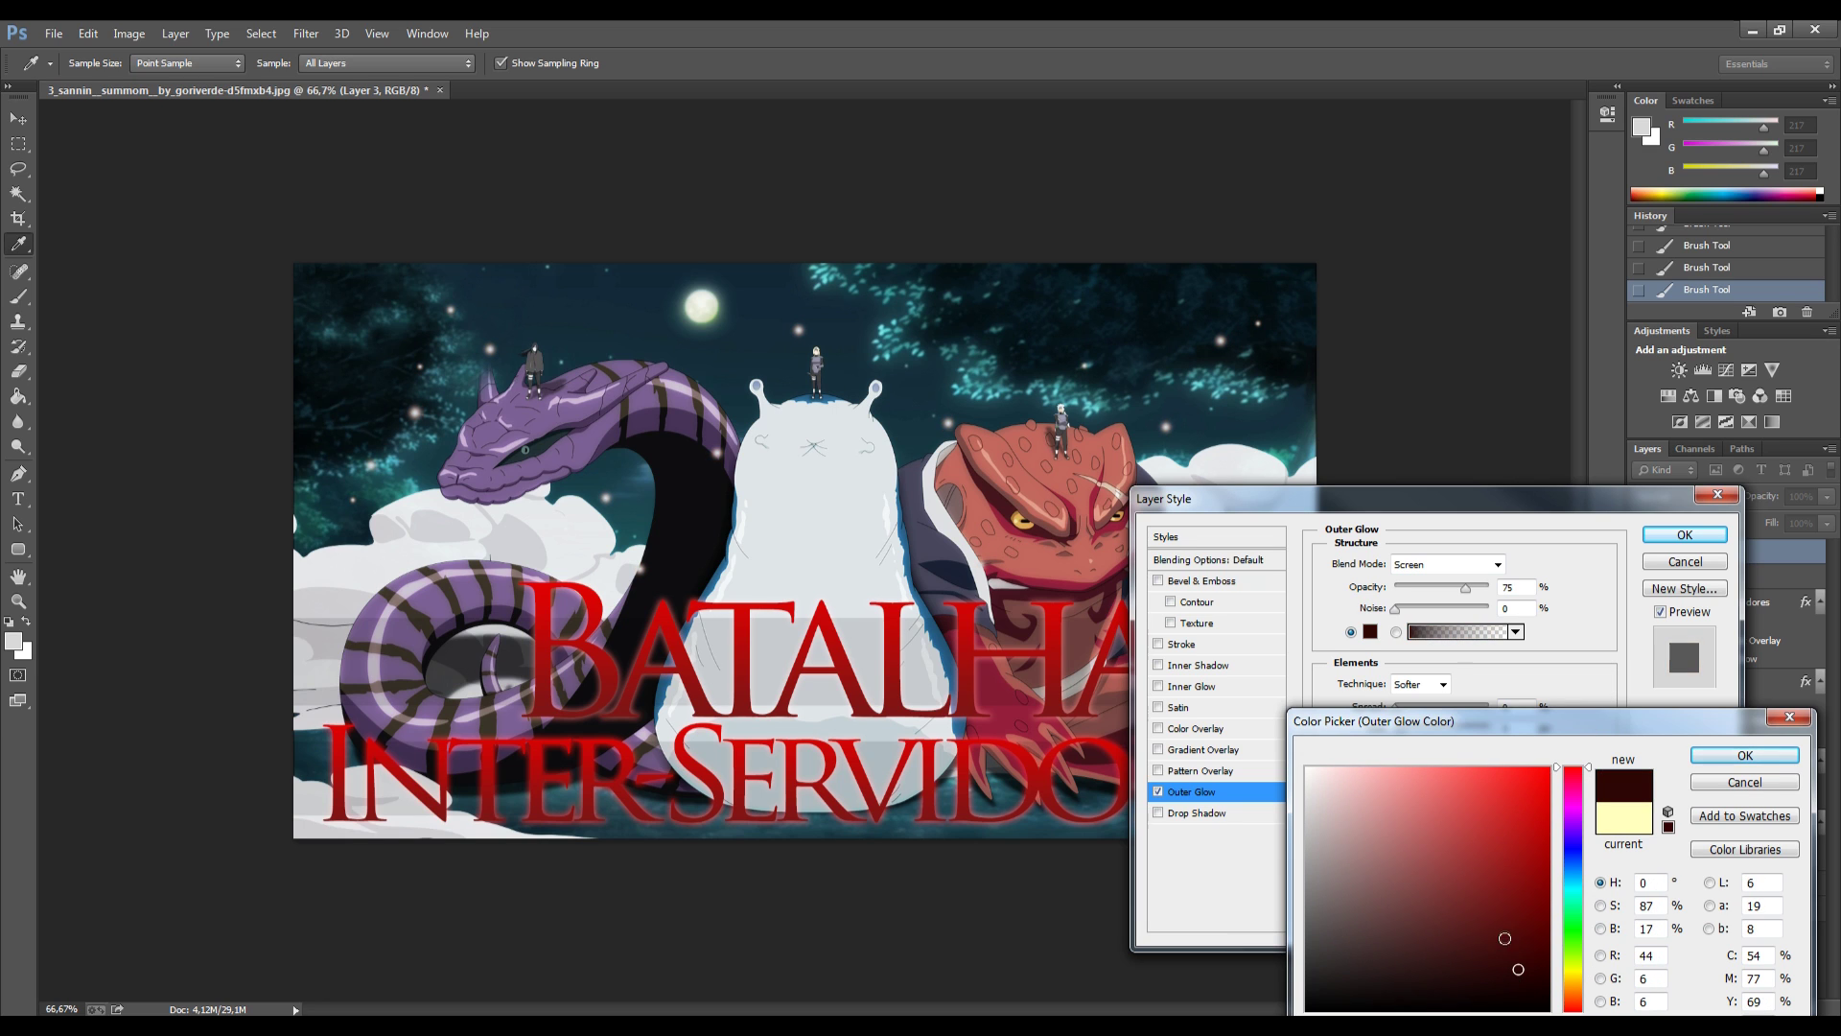
pyautogui.click(1548, 768)
pyautogui.click(1576, 864)
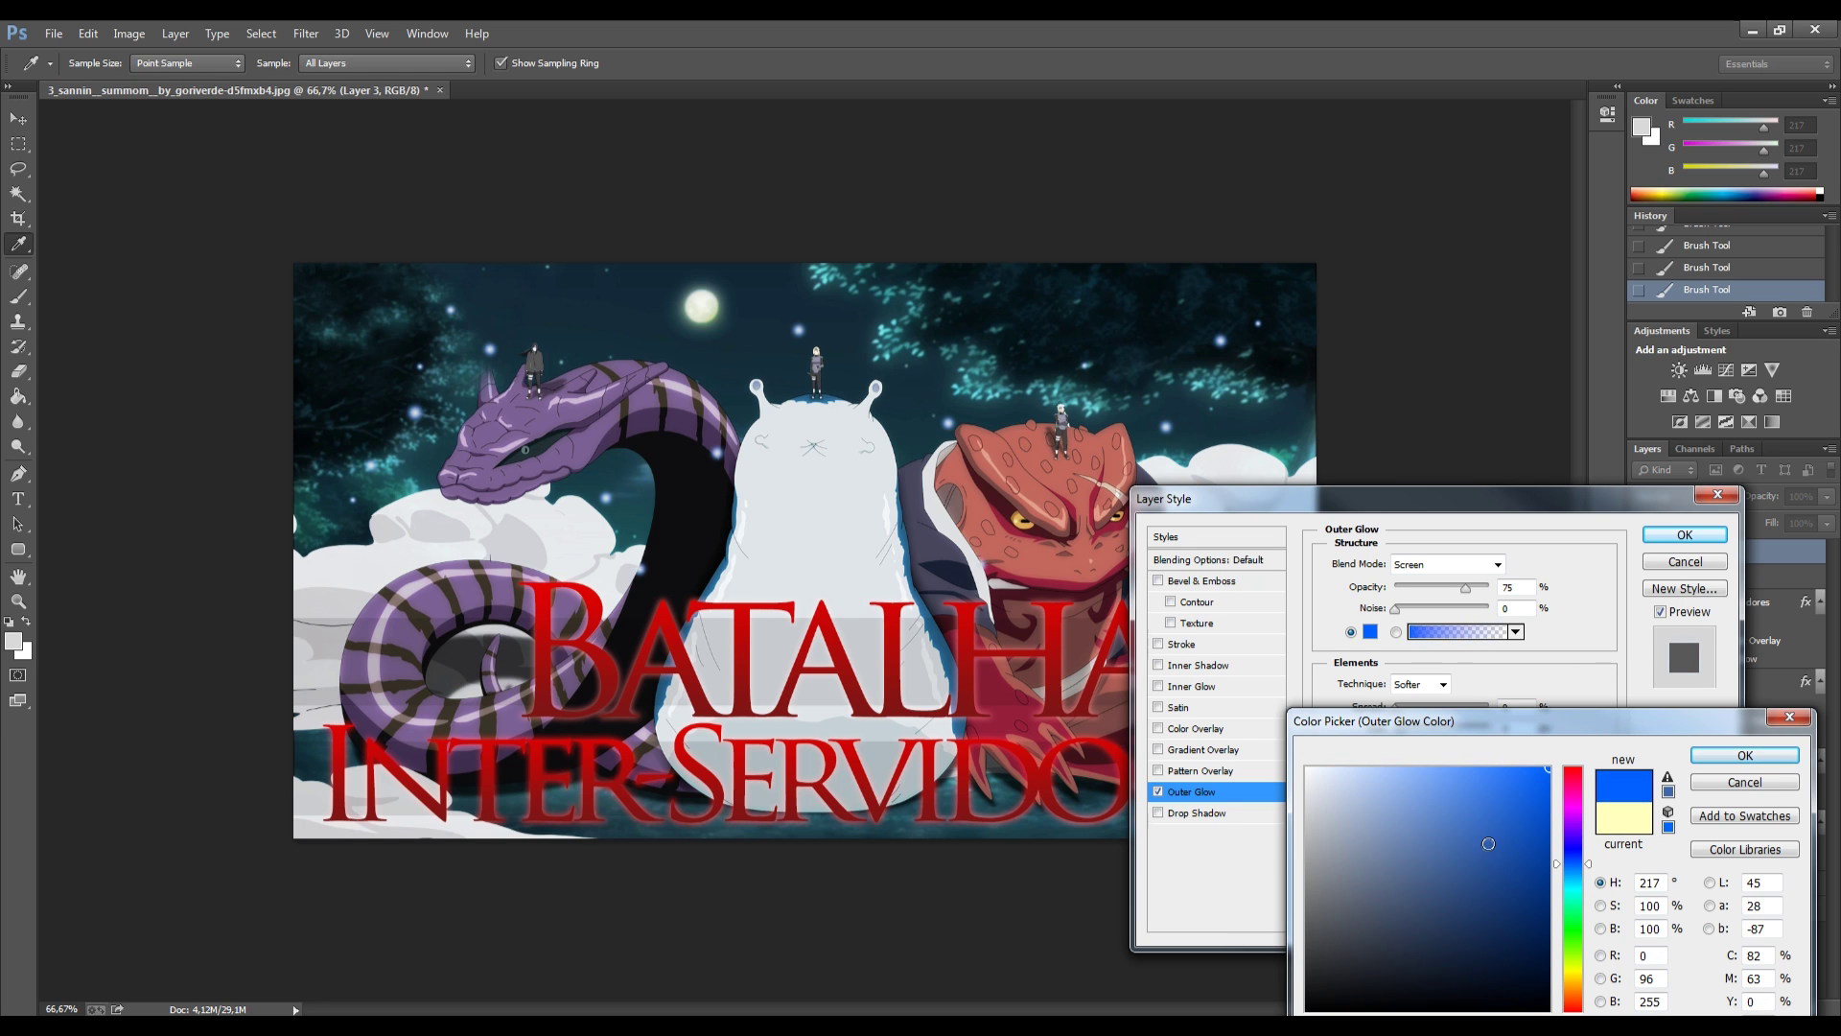
pyautogui.click(1708, 757)
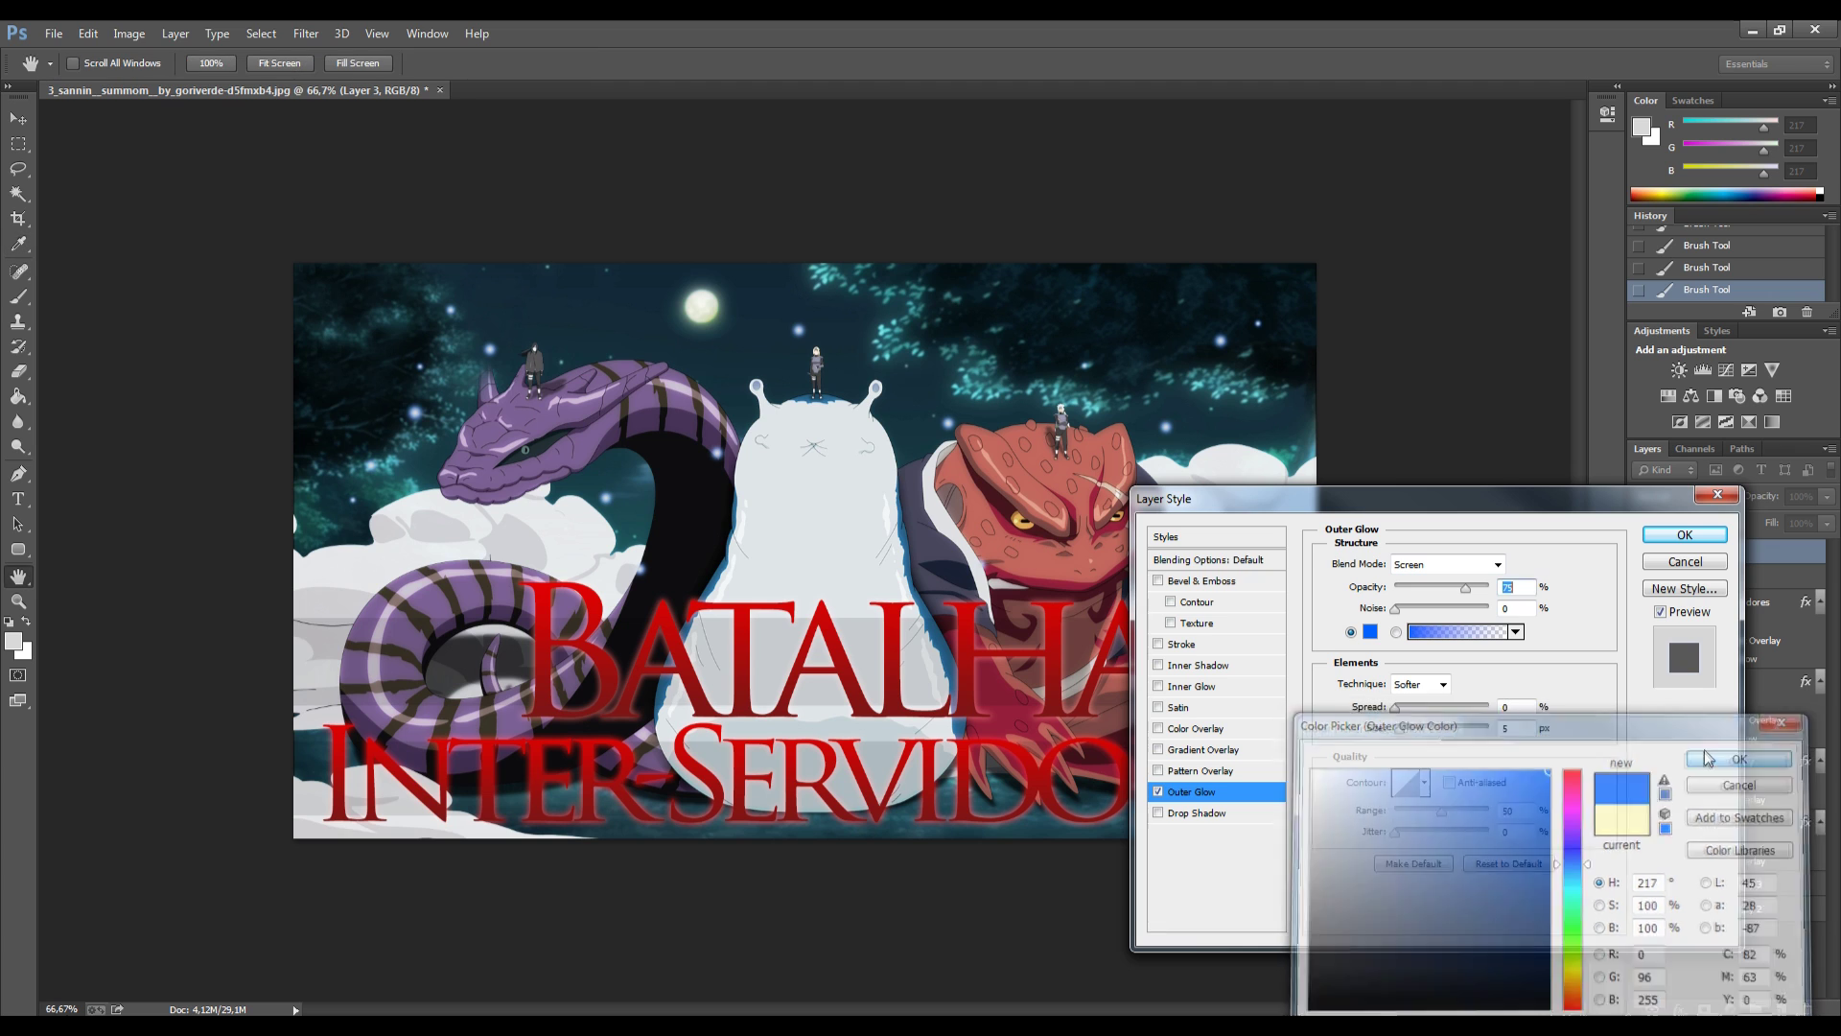
pyautogui.click(1685, 534)
# Paint additional smaller glowing dots over the figures and sky, reducing the brush from 9 px to 7 px.
pyautogui.press('[')
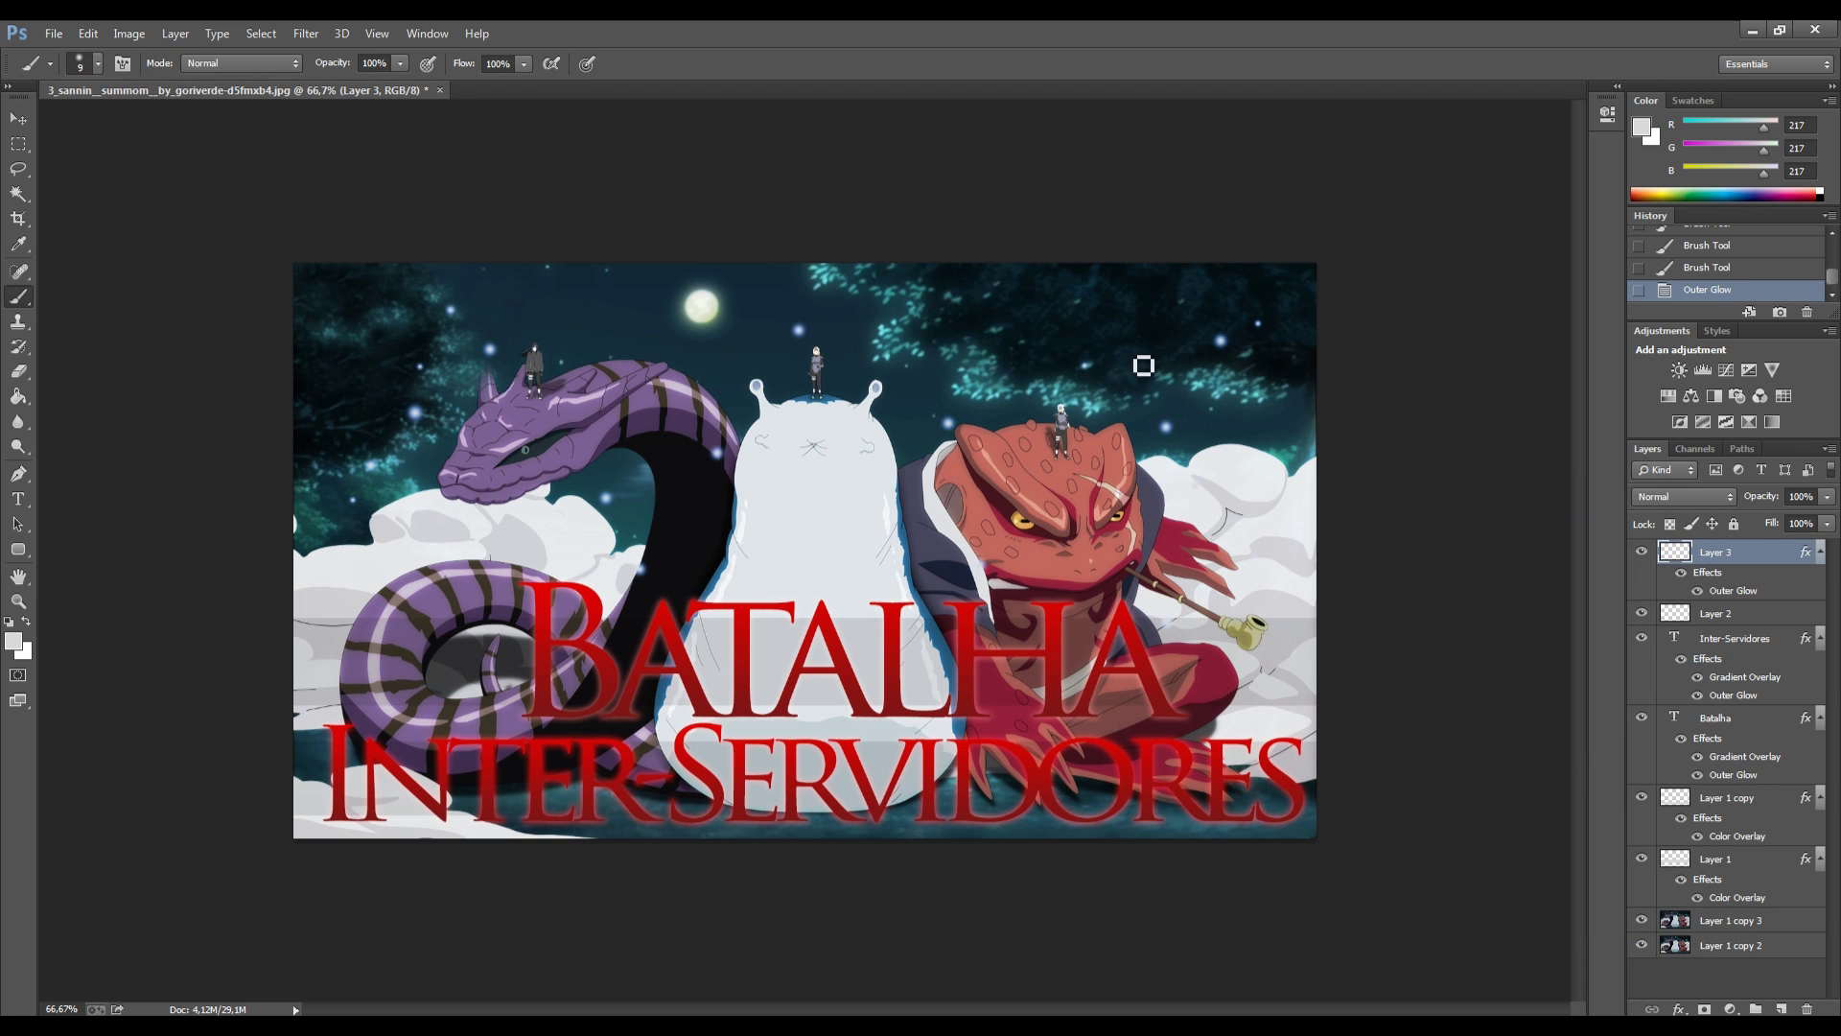
pyautogui.moveTo(988, 583); pyautogui.dragTo(947, 552)
pyautogui.click(948, 552)
pyautogui.moveTo(649, 505); pyautogui.dragTo(656, 530)
pyautogui.press('[')
pyautogui.press('[')
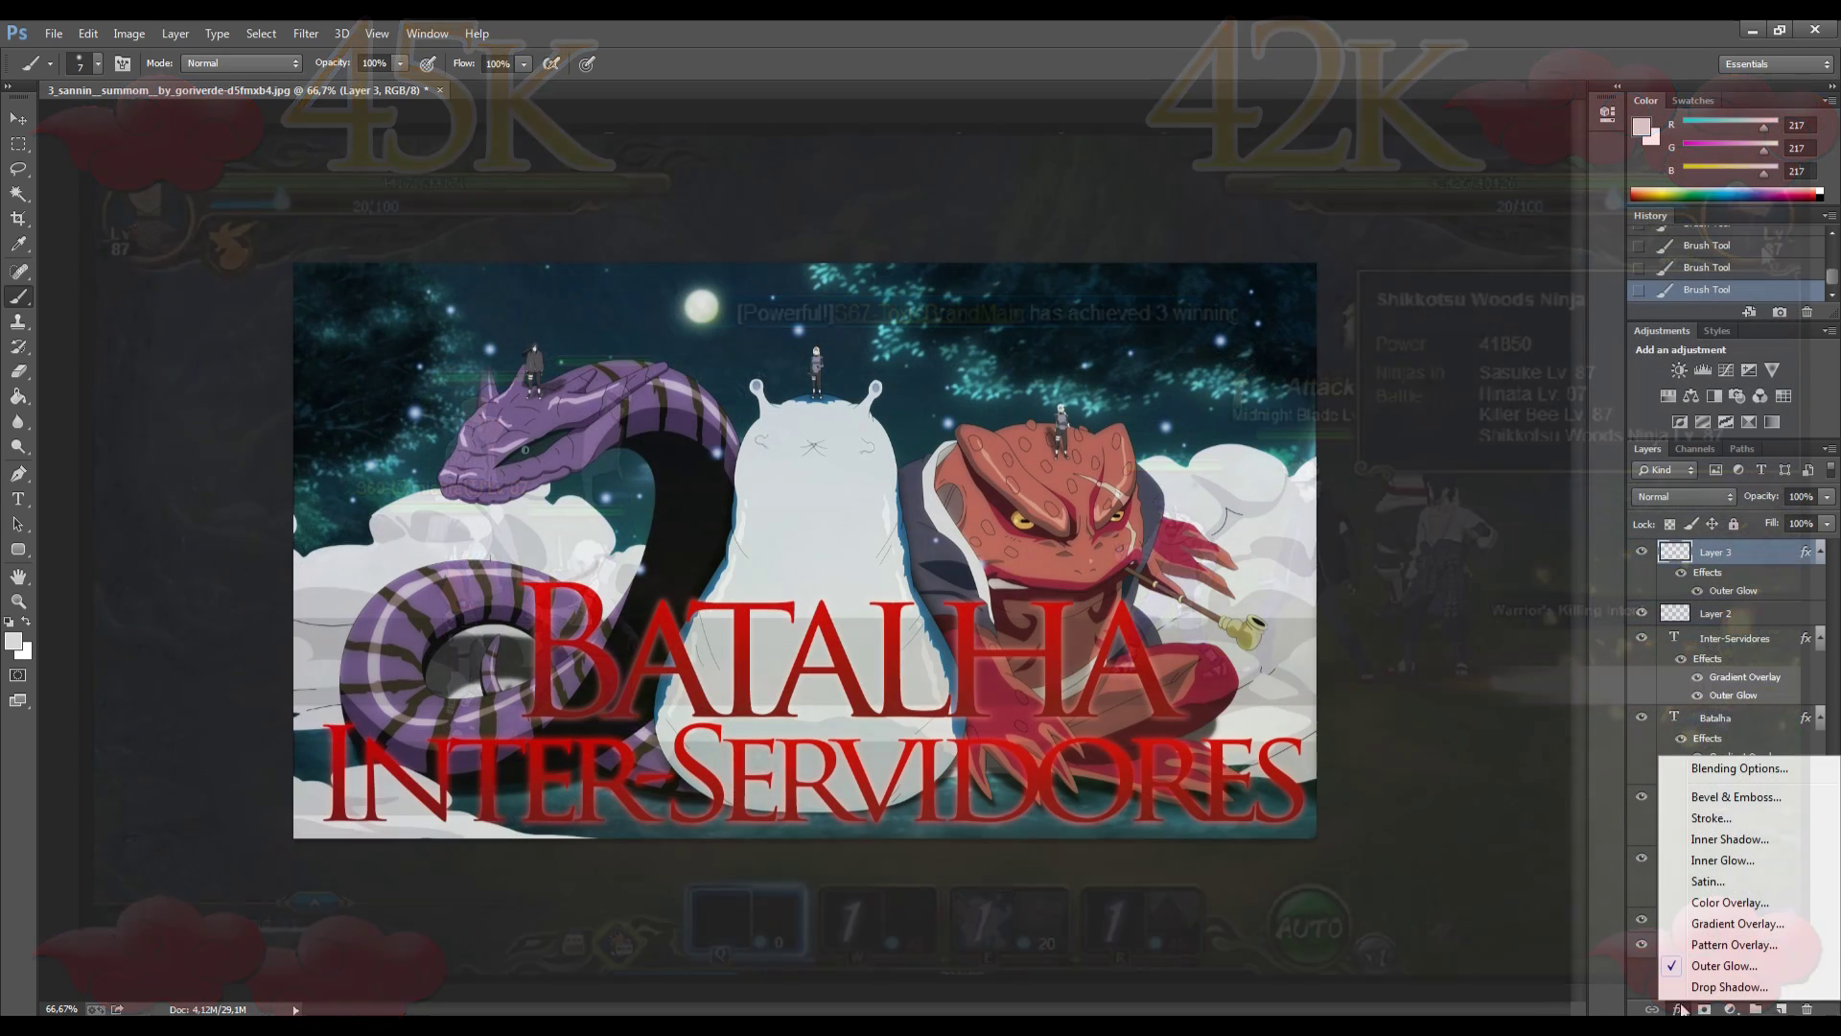
# Try a red Color Overlay on the glowing dots of Layer 3.
pyautogui.click(1721, 903)
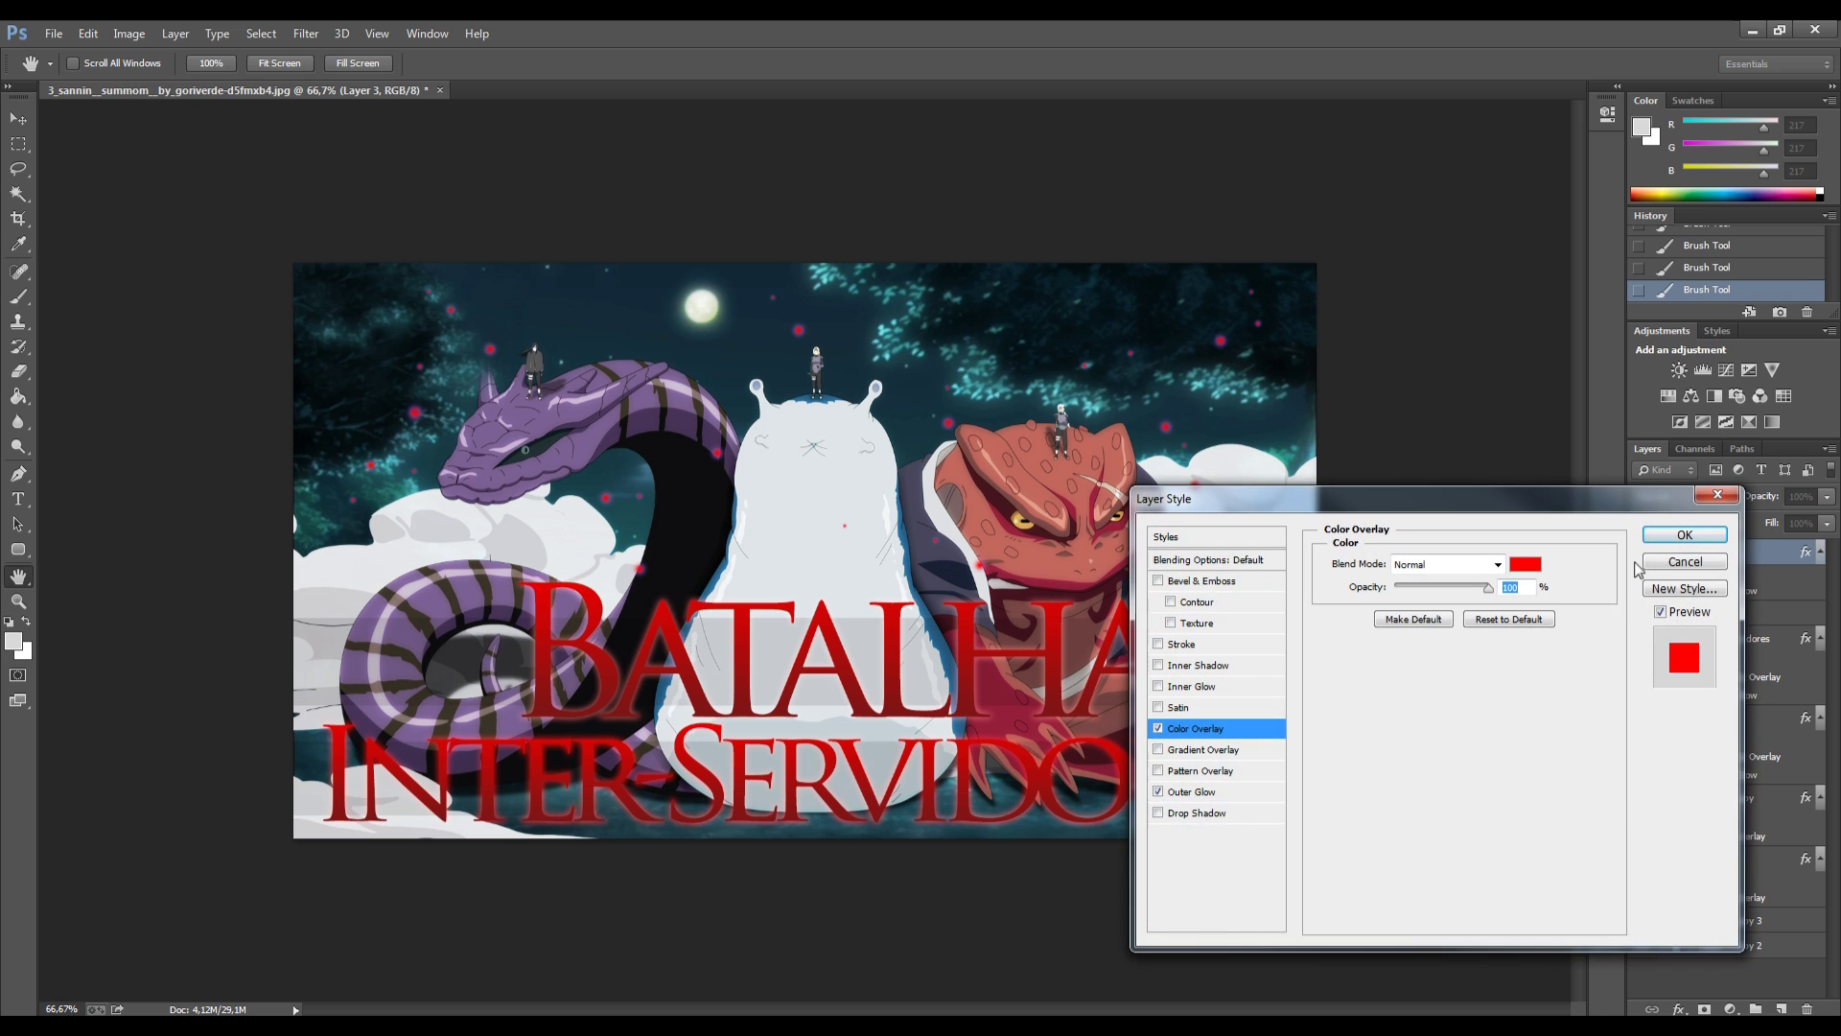
pyautogui.click(1647, 562)
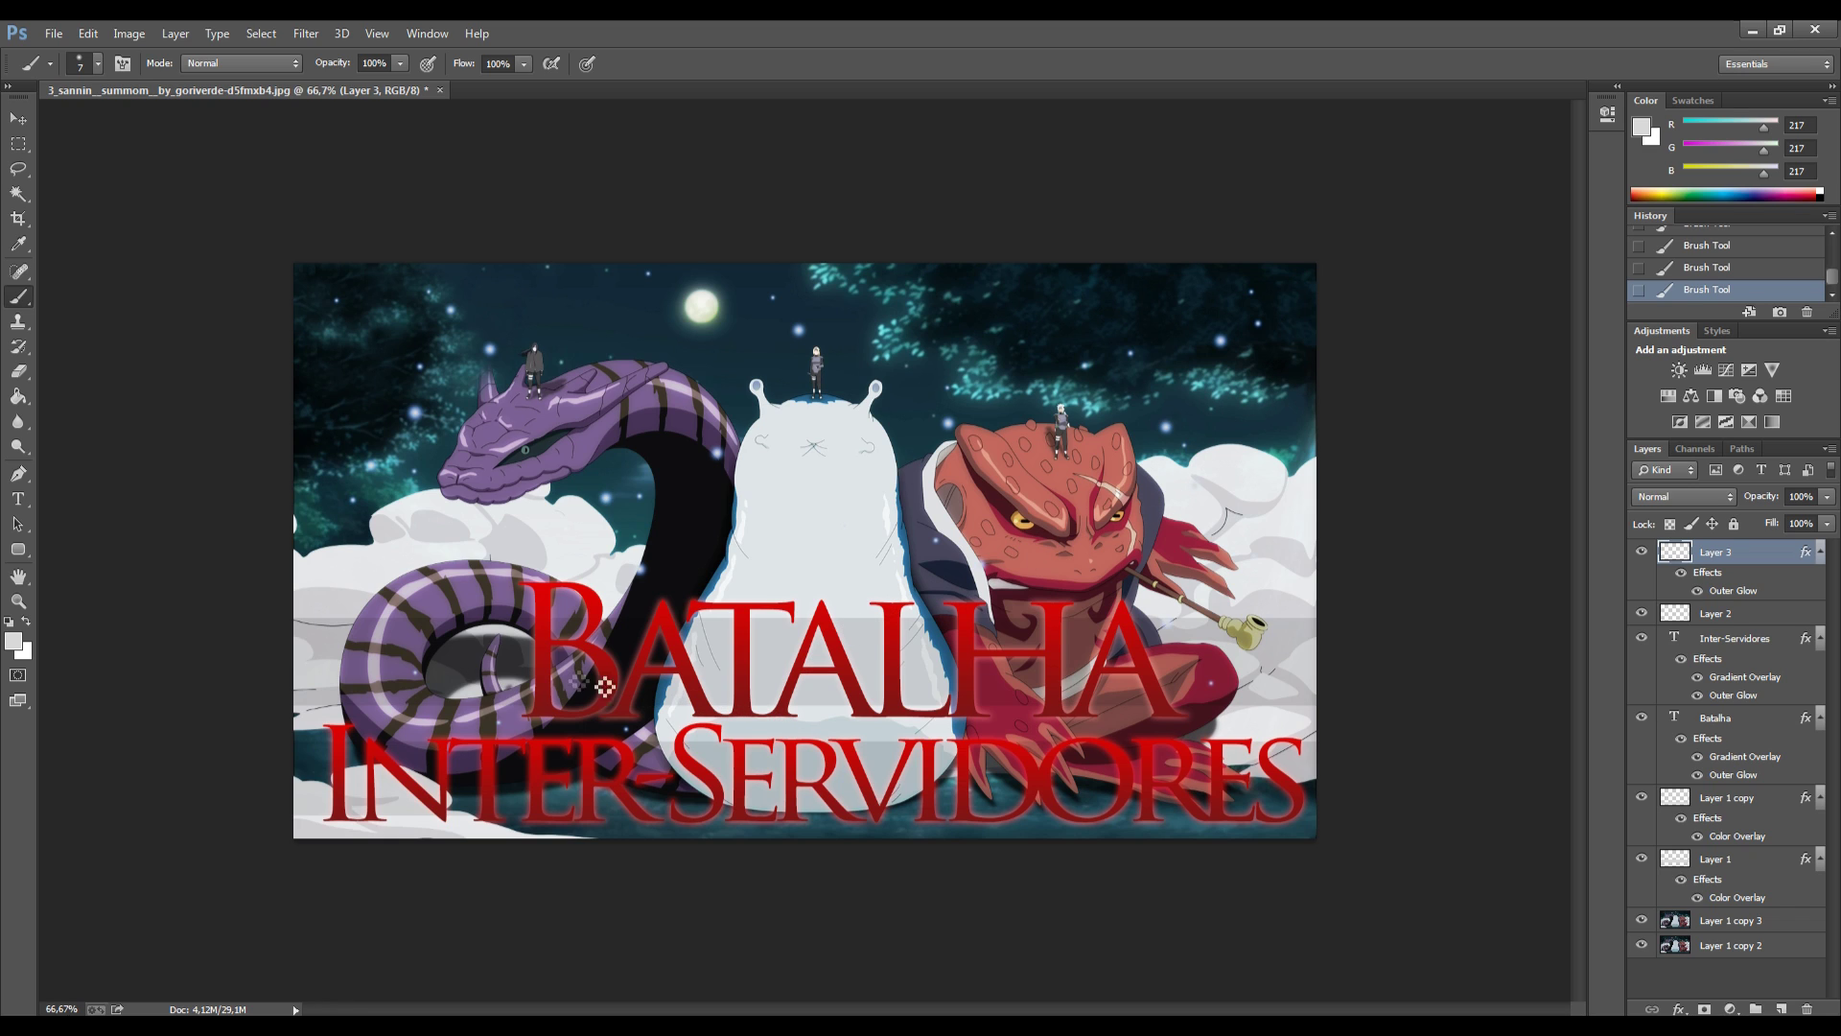
# Compare the picture with the Batalha text and the band on Layer 1 hidden and shown.
pyautogui.click(19, 118)
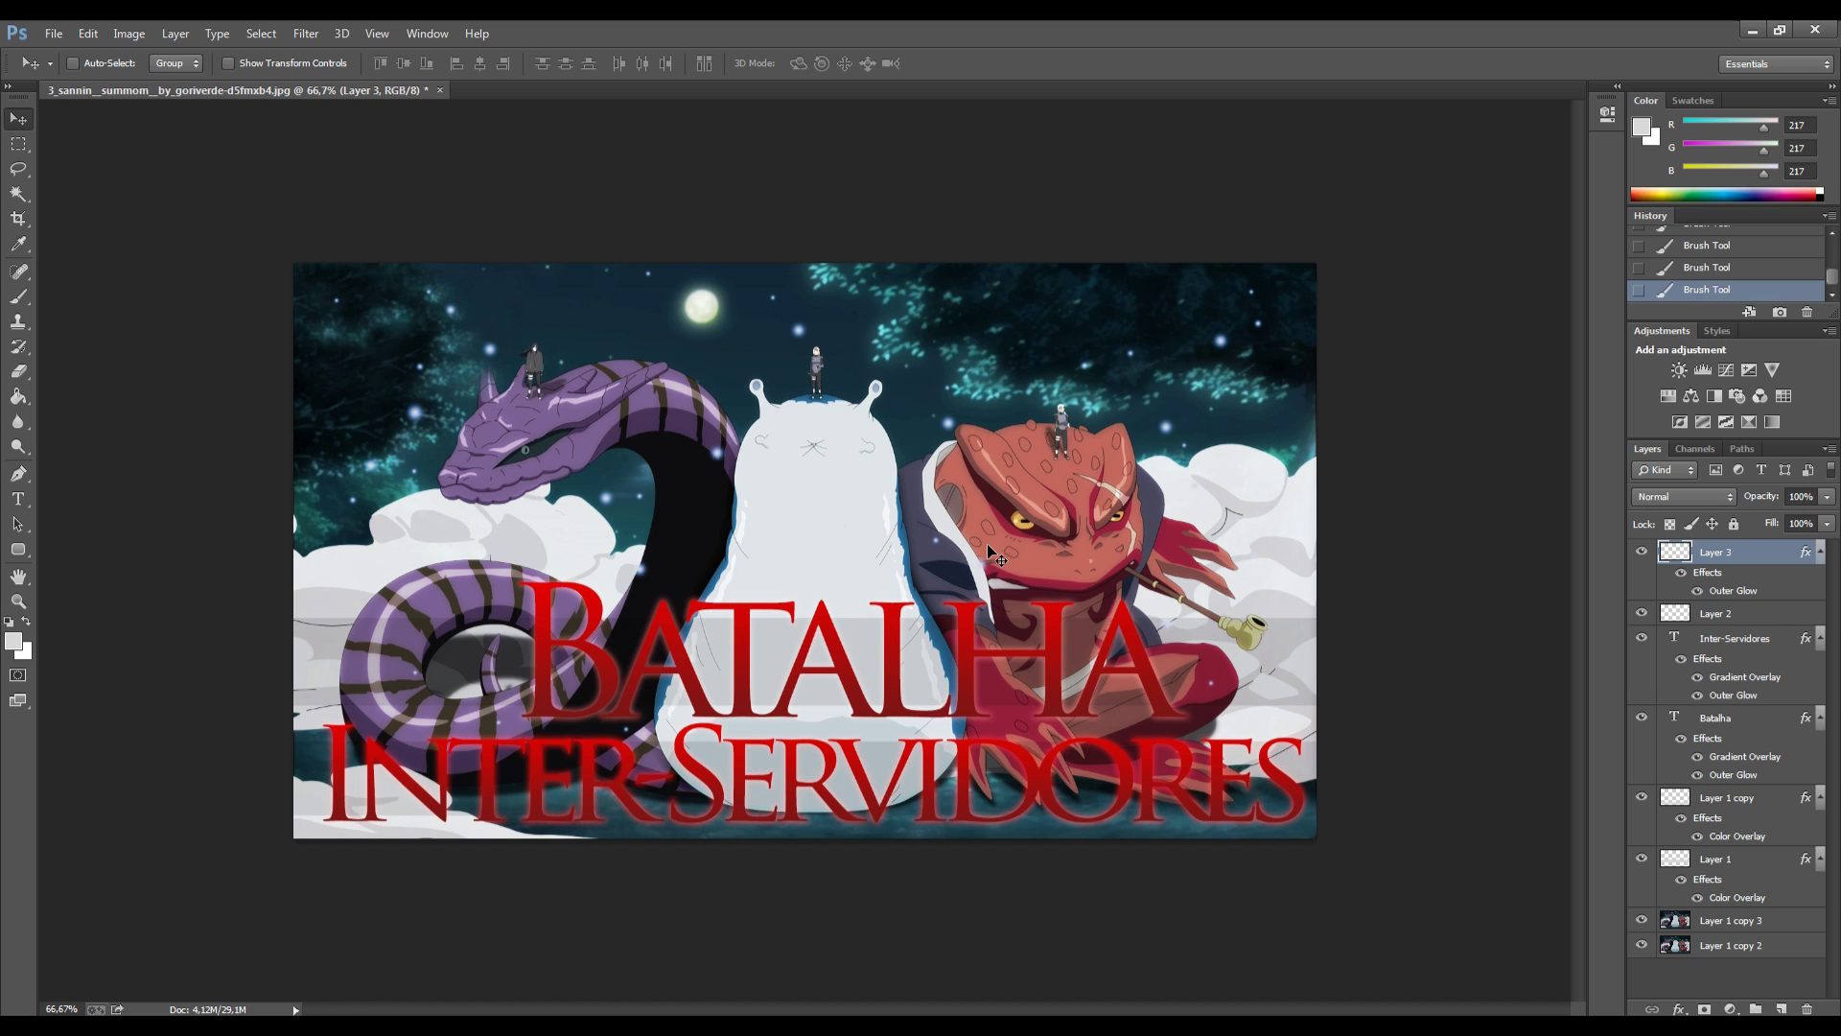
pyautogui.click(1665, 612)
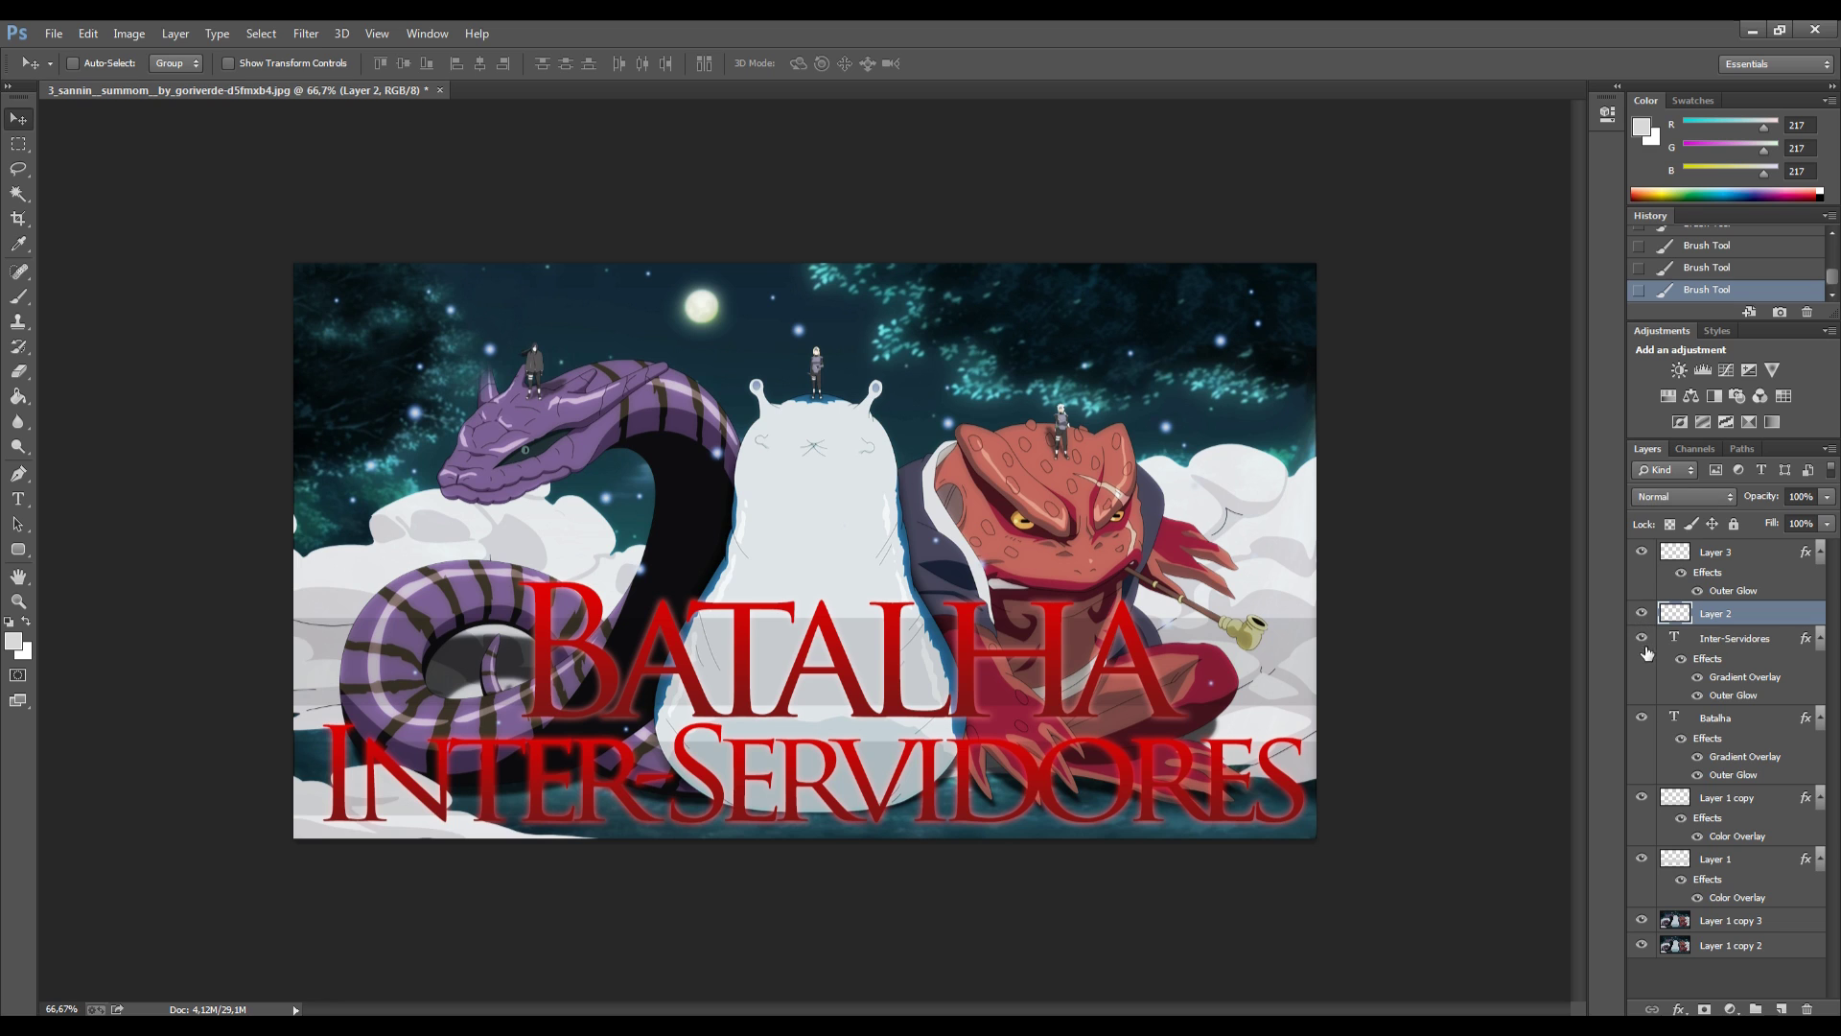
pyautogui.click(1641, 719)
pyautogui.click(1641, 719)
pyautogui.click(1641, 859)
pyautogui.click(1639, 861)
pyautogui.keyDown('ctrl'); pyautogui.click(614, 325); pyautogui.keyUp('ctrl')
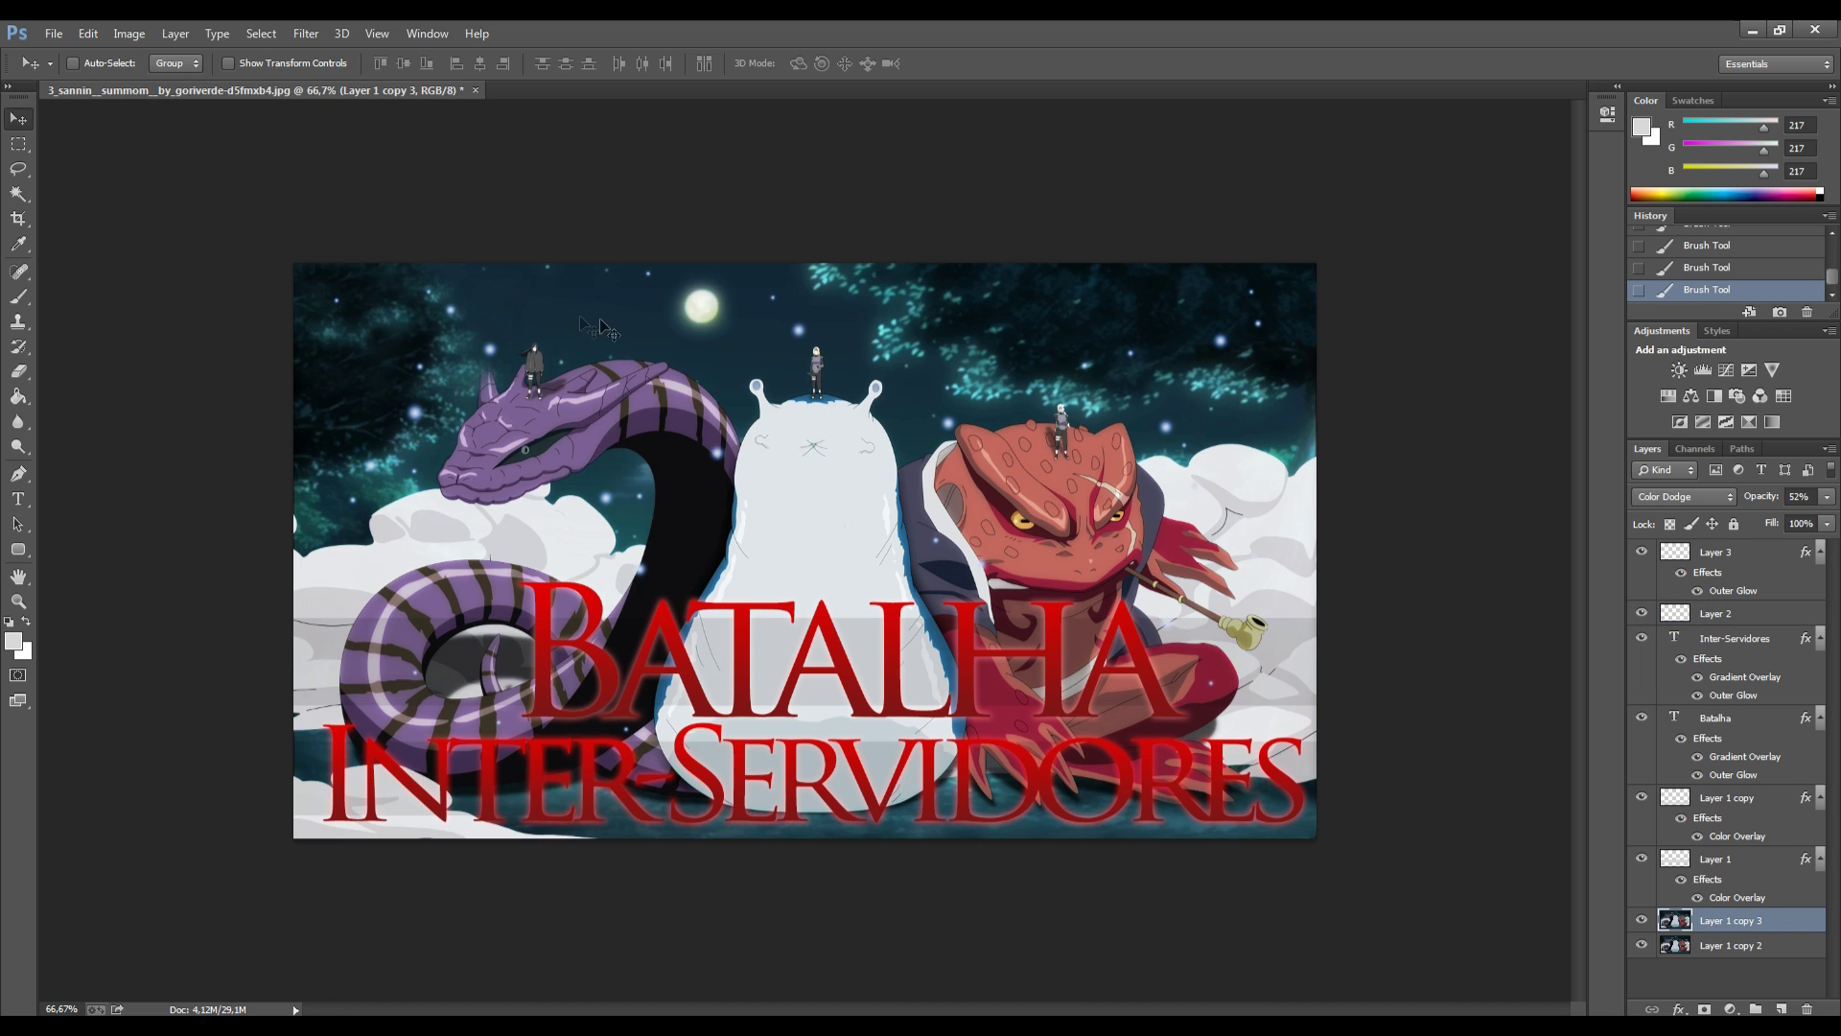
# Enlarge the soft brush to 167 px and add a new empty layer above Layer 3.
pyautogui.press('m')
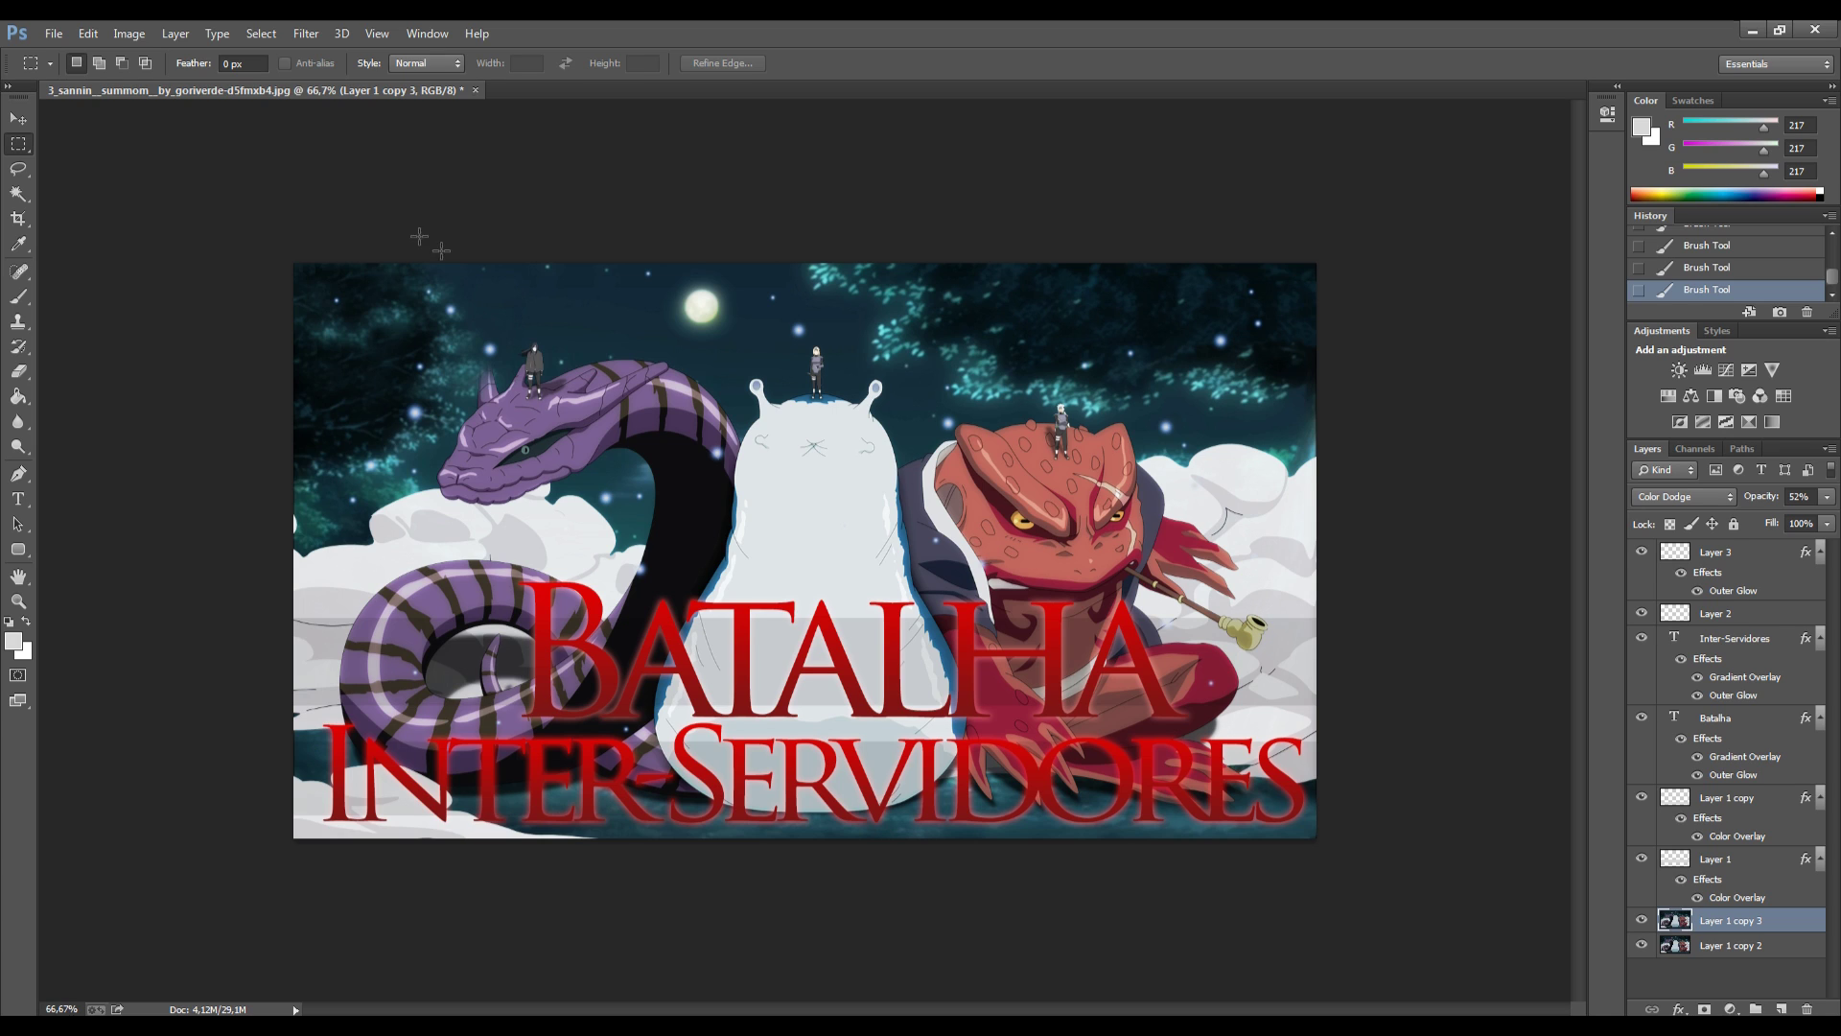
pyautogui.press('b')
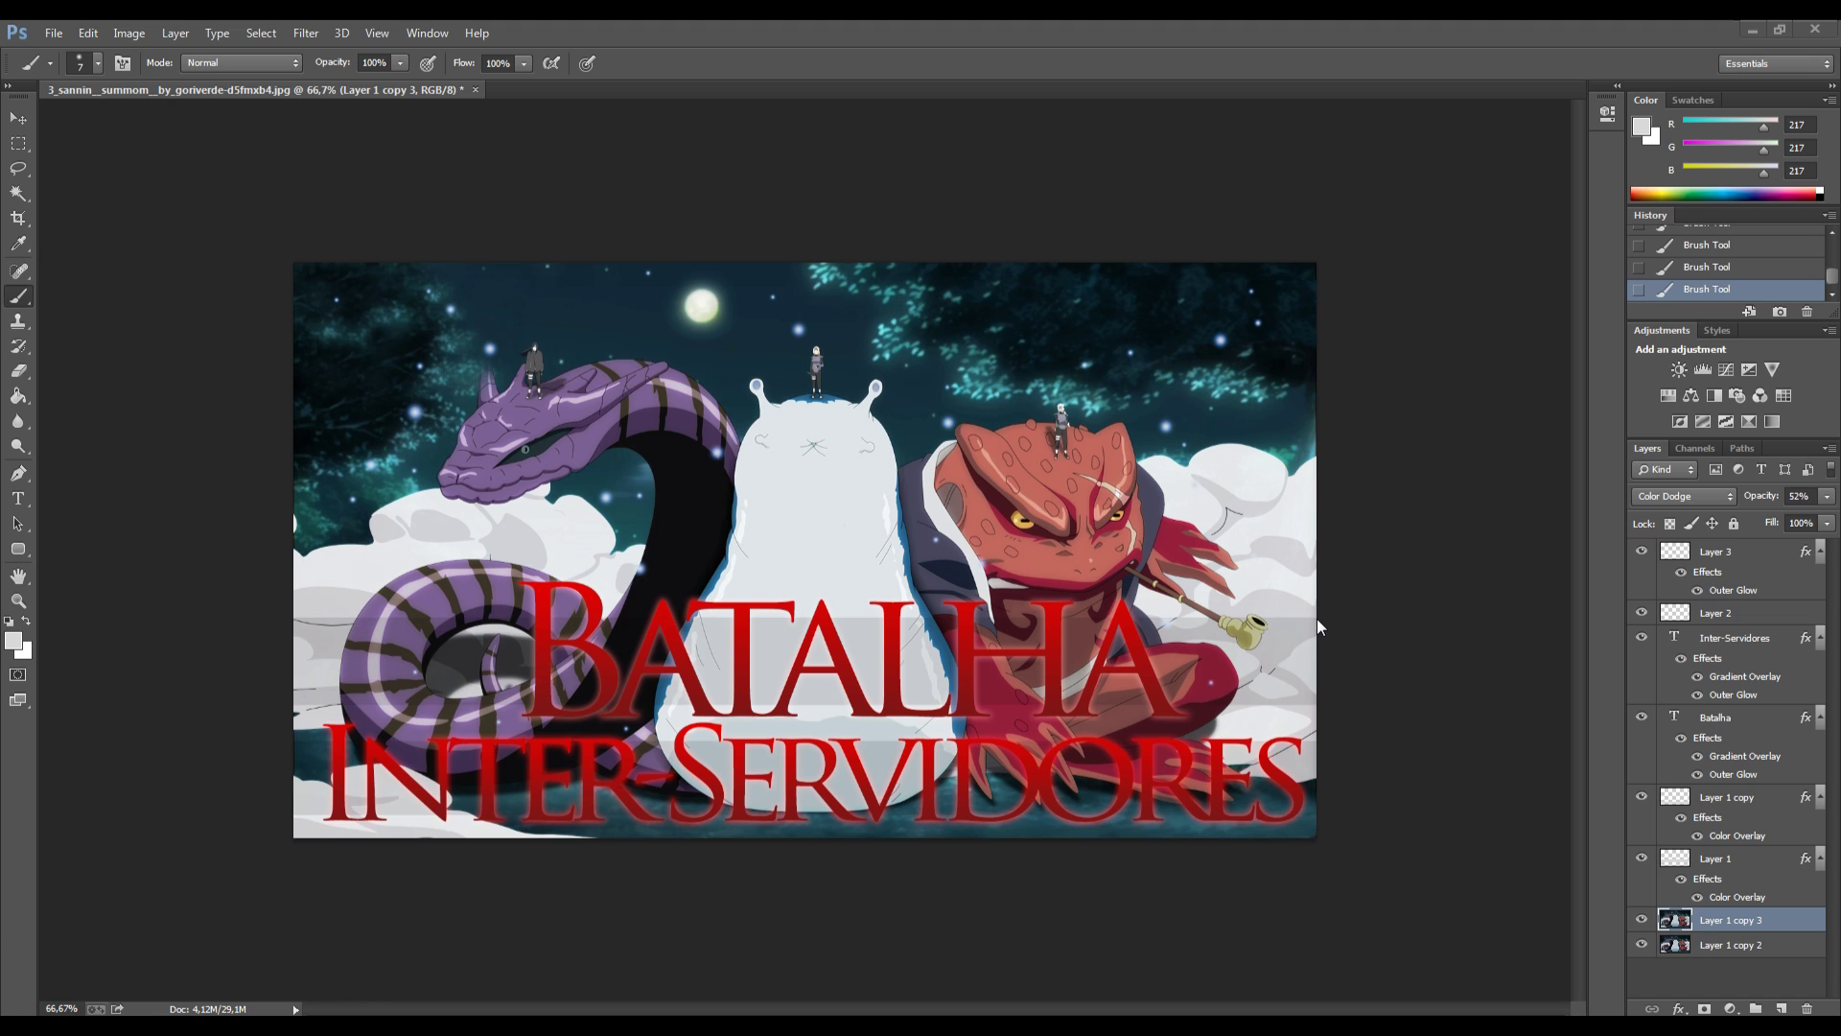
pyautogui.click(97, 64)
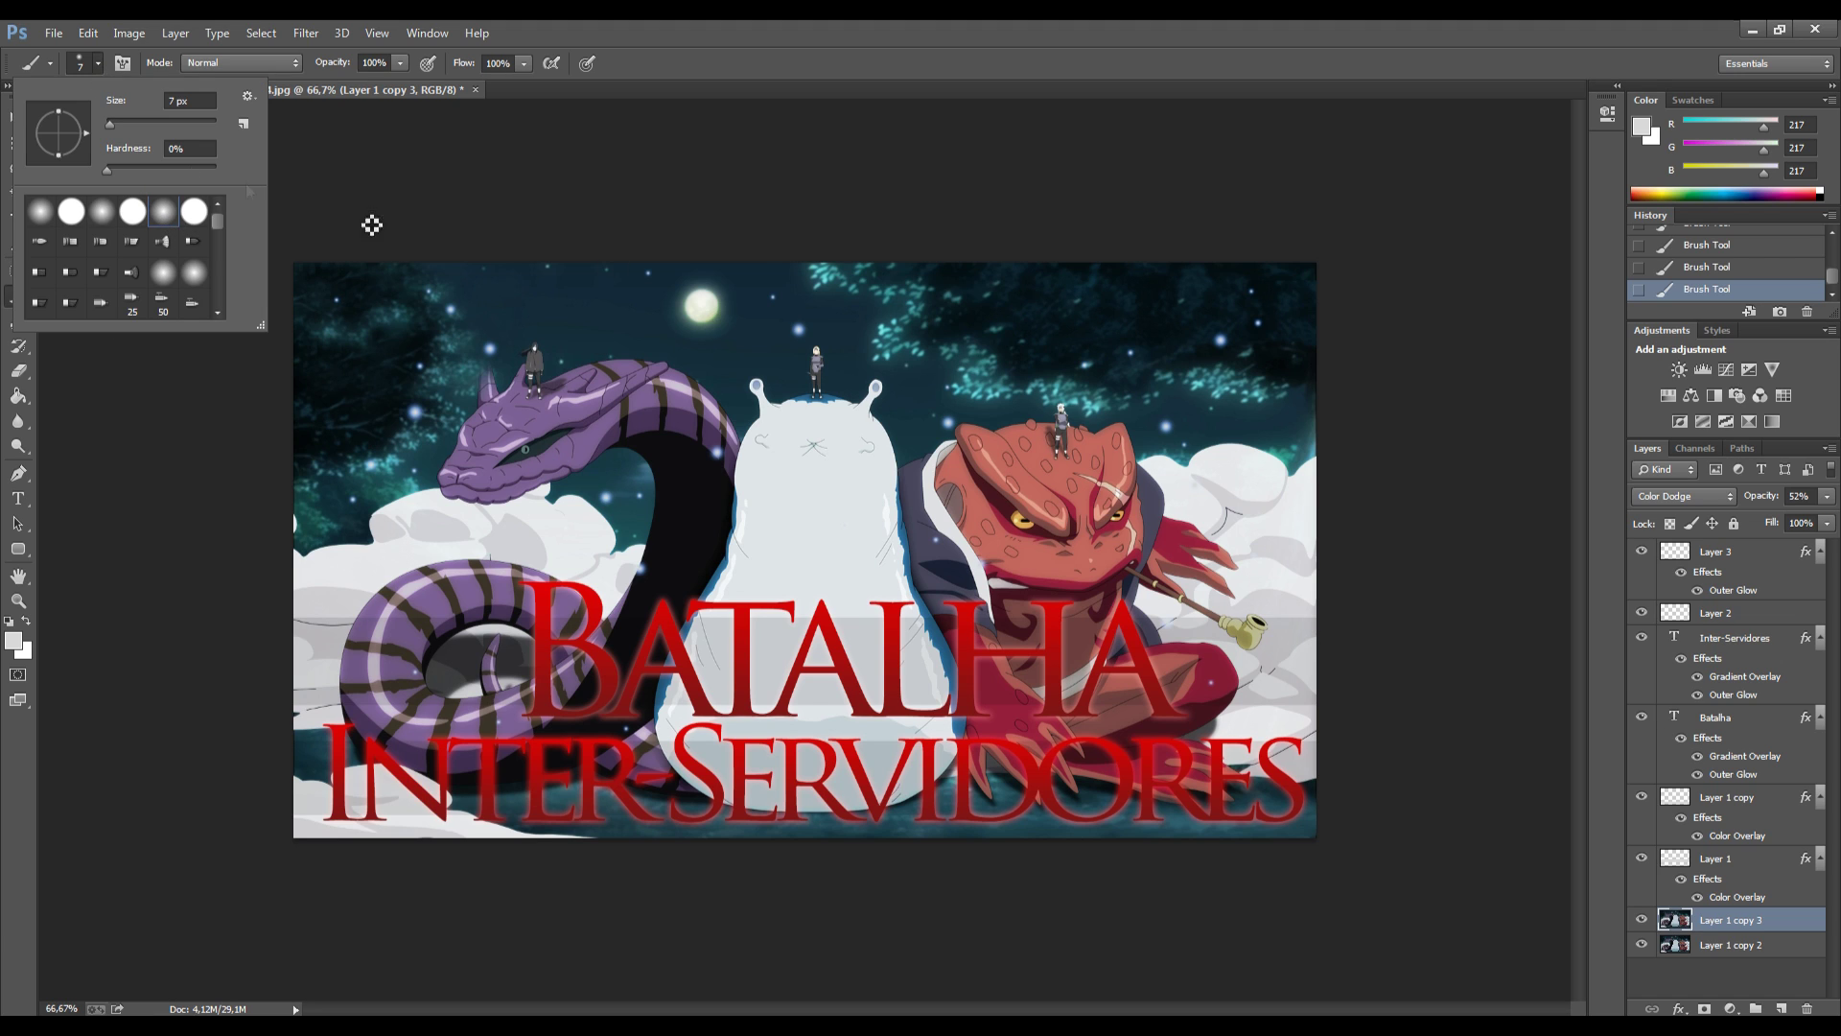
pyautogui.moveTo(123, 125); pyautogui.dragTo(180, 124)
pyautogui.press('Return')
pyautogui.click(1781, 1009)
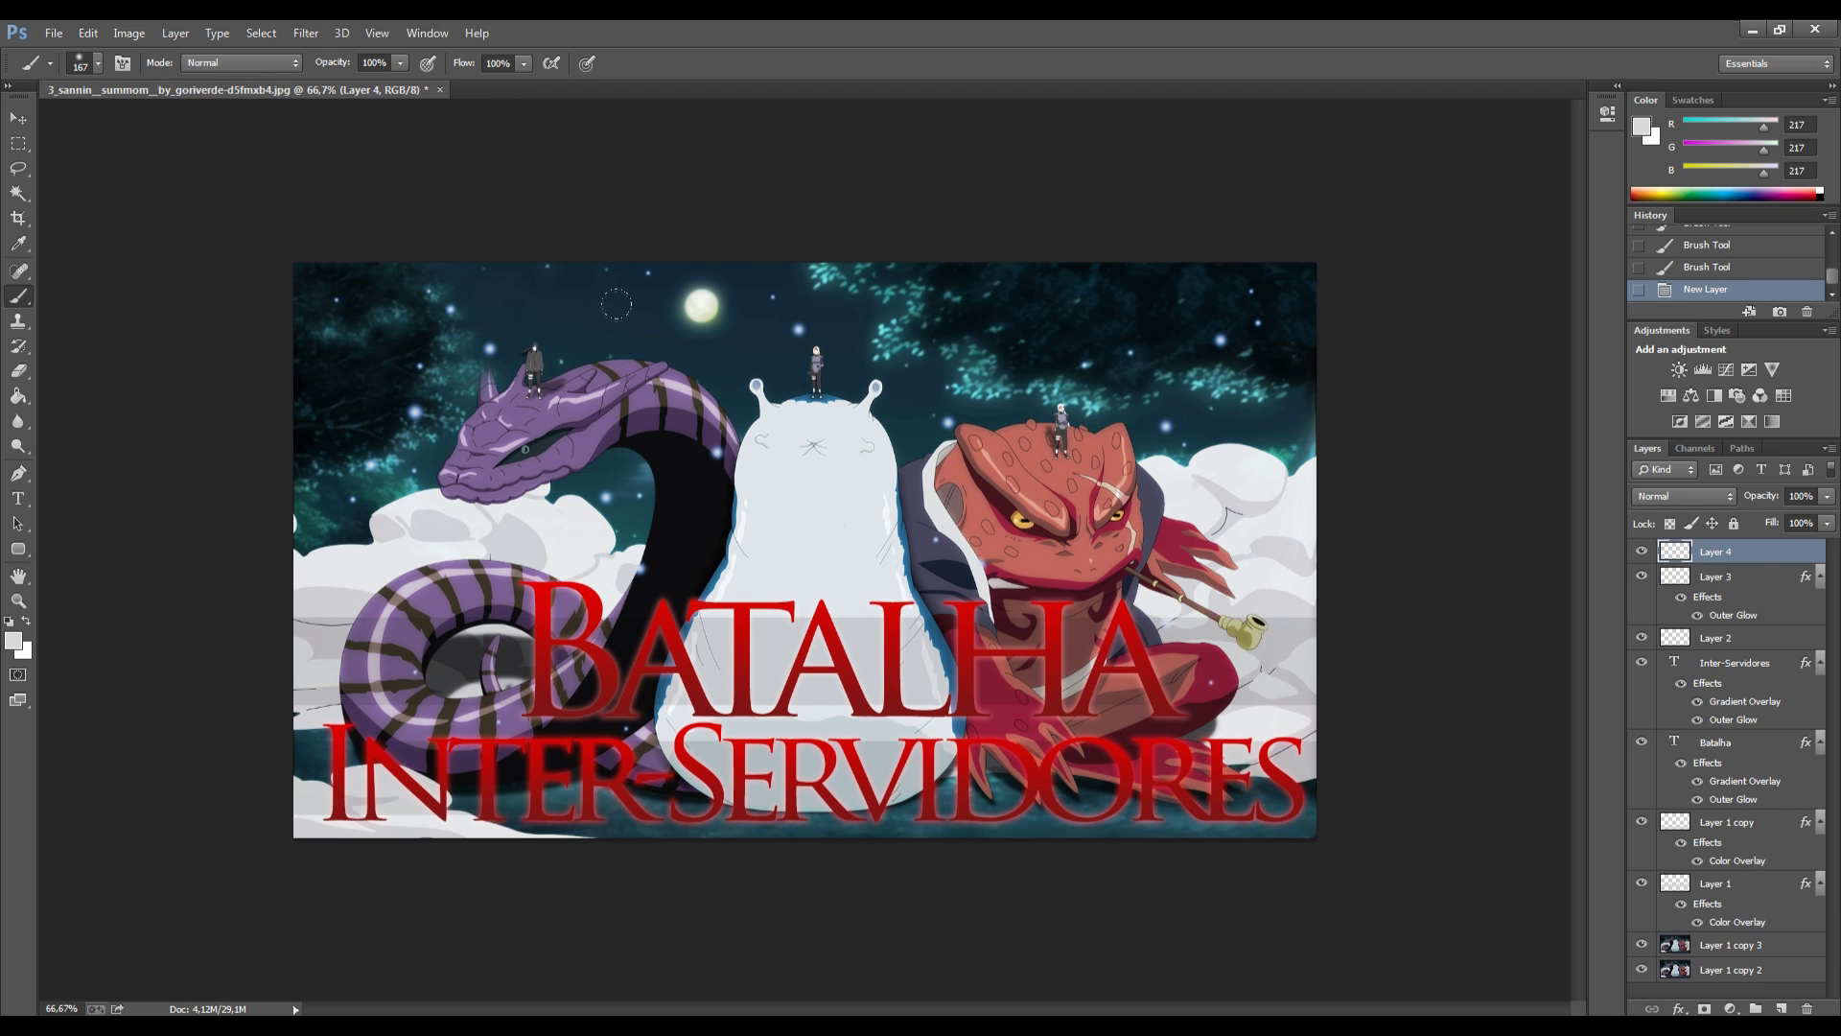
# Set the foreground colour to pure white (RGB 255, 255, 255) and paint one soft glowing spot over the moon on Layer 4.
pyautogui.click(13, 640)
pyautogui.click(1307, 767)
pyautogui.click(1696, 756)
pyautogui.click(674, 279)
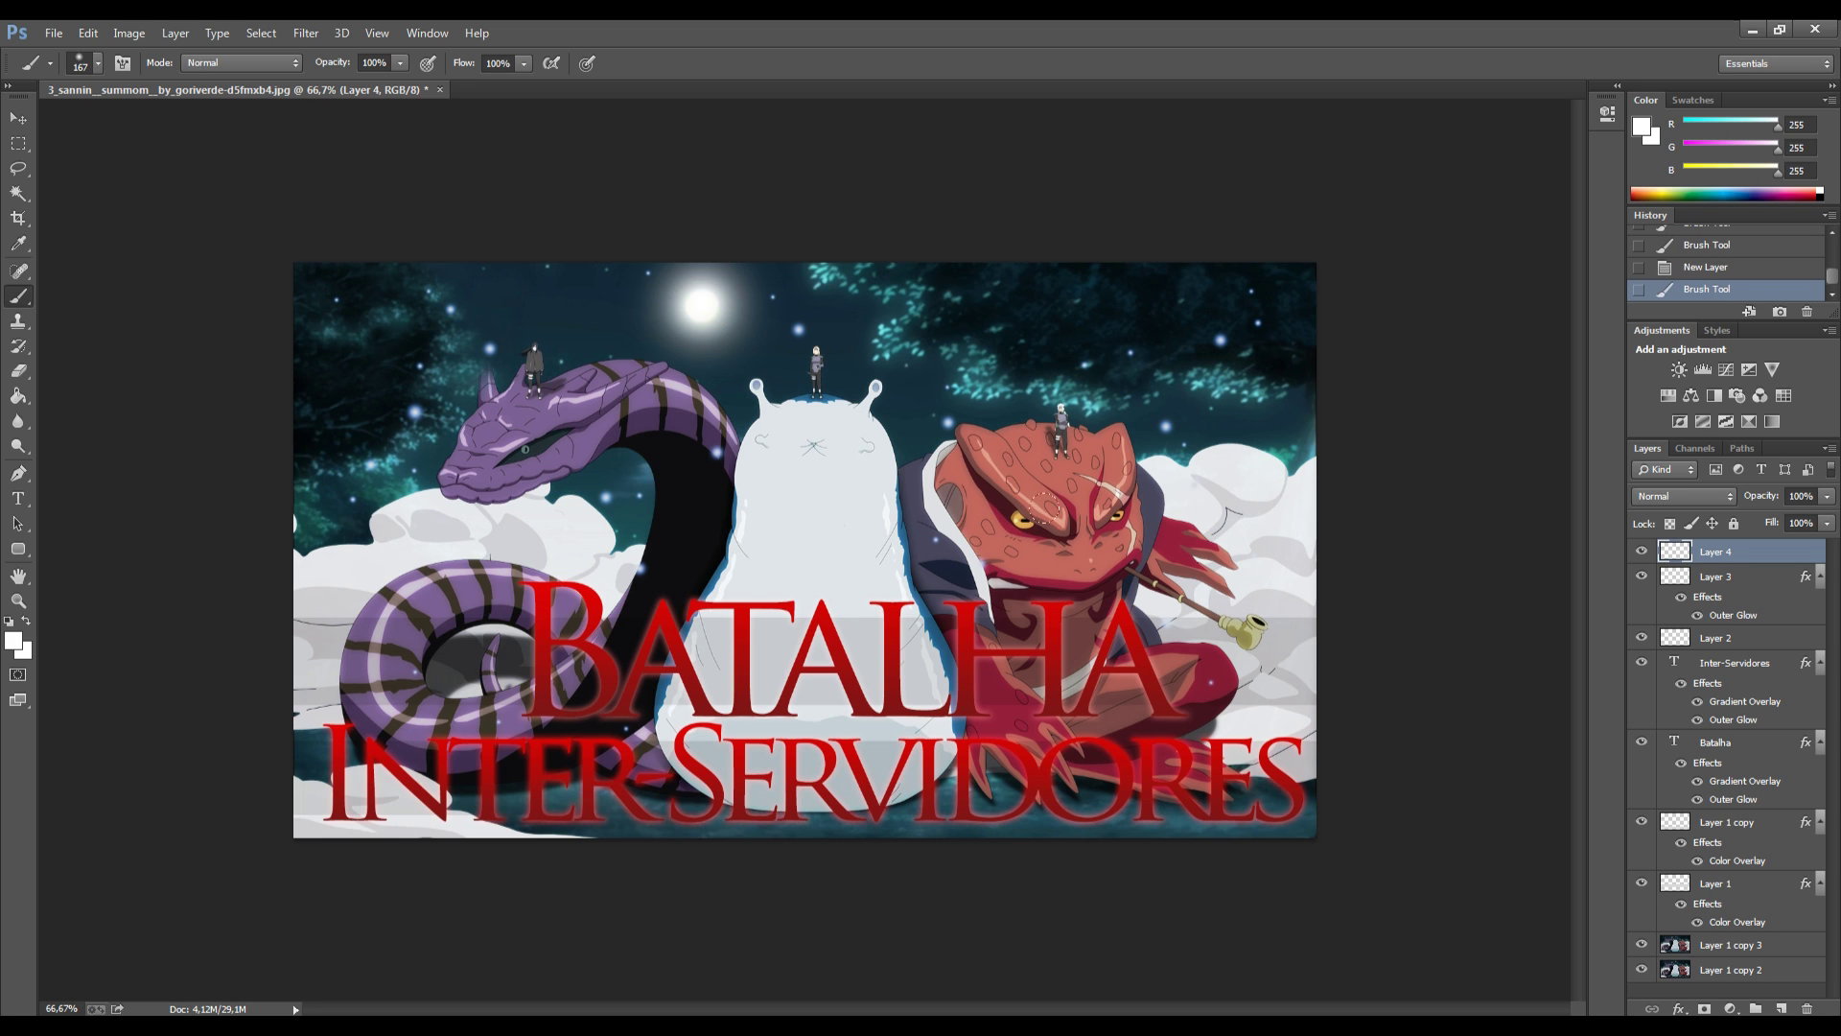
# Give the moon glow on Layer 4 an Outer Glow with 43% opacity, 5% spread and 0 px size, and nudge the layer slightly.
pyautogui.click(1678, 1008)
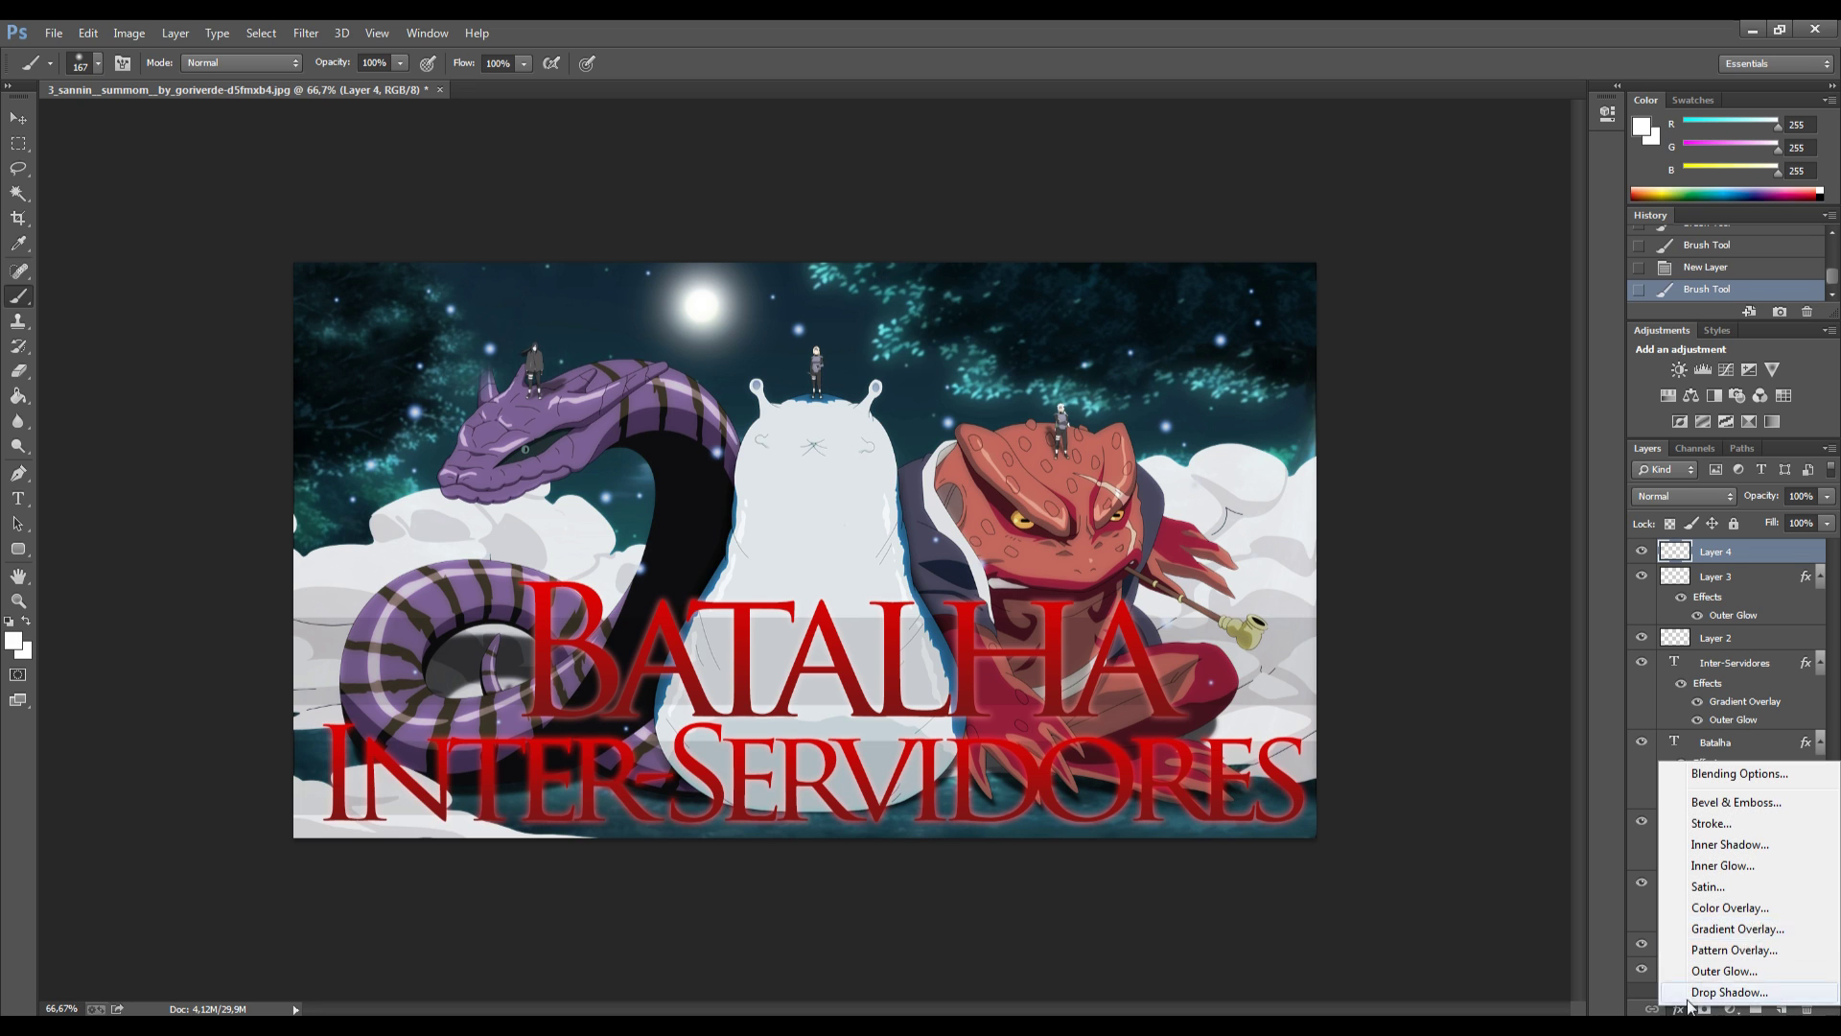
pyautogui.click(1726, 971)
pyautogui.moveTo(1397, 714)
pyautogui.mouseDown()
pyautogui.moveTo(1419, 715)
pyautogui.moveTo(1401, 714)
pyautogui.moveTo(1417, 737)
pyautogui.moveTo(1395, 734)
pyautogui.mouseUp()
pyautogui.moveTo(1465, 587)
pyautogui.mouseDown()
pyautogui.moveTo(1418, 589)
pyautogui.moveTo(1436, 589)
pyautogui.mouseUp()
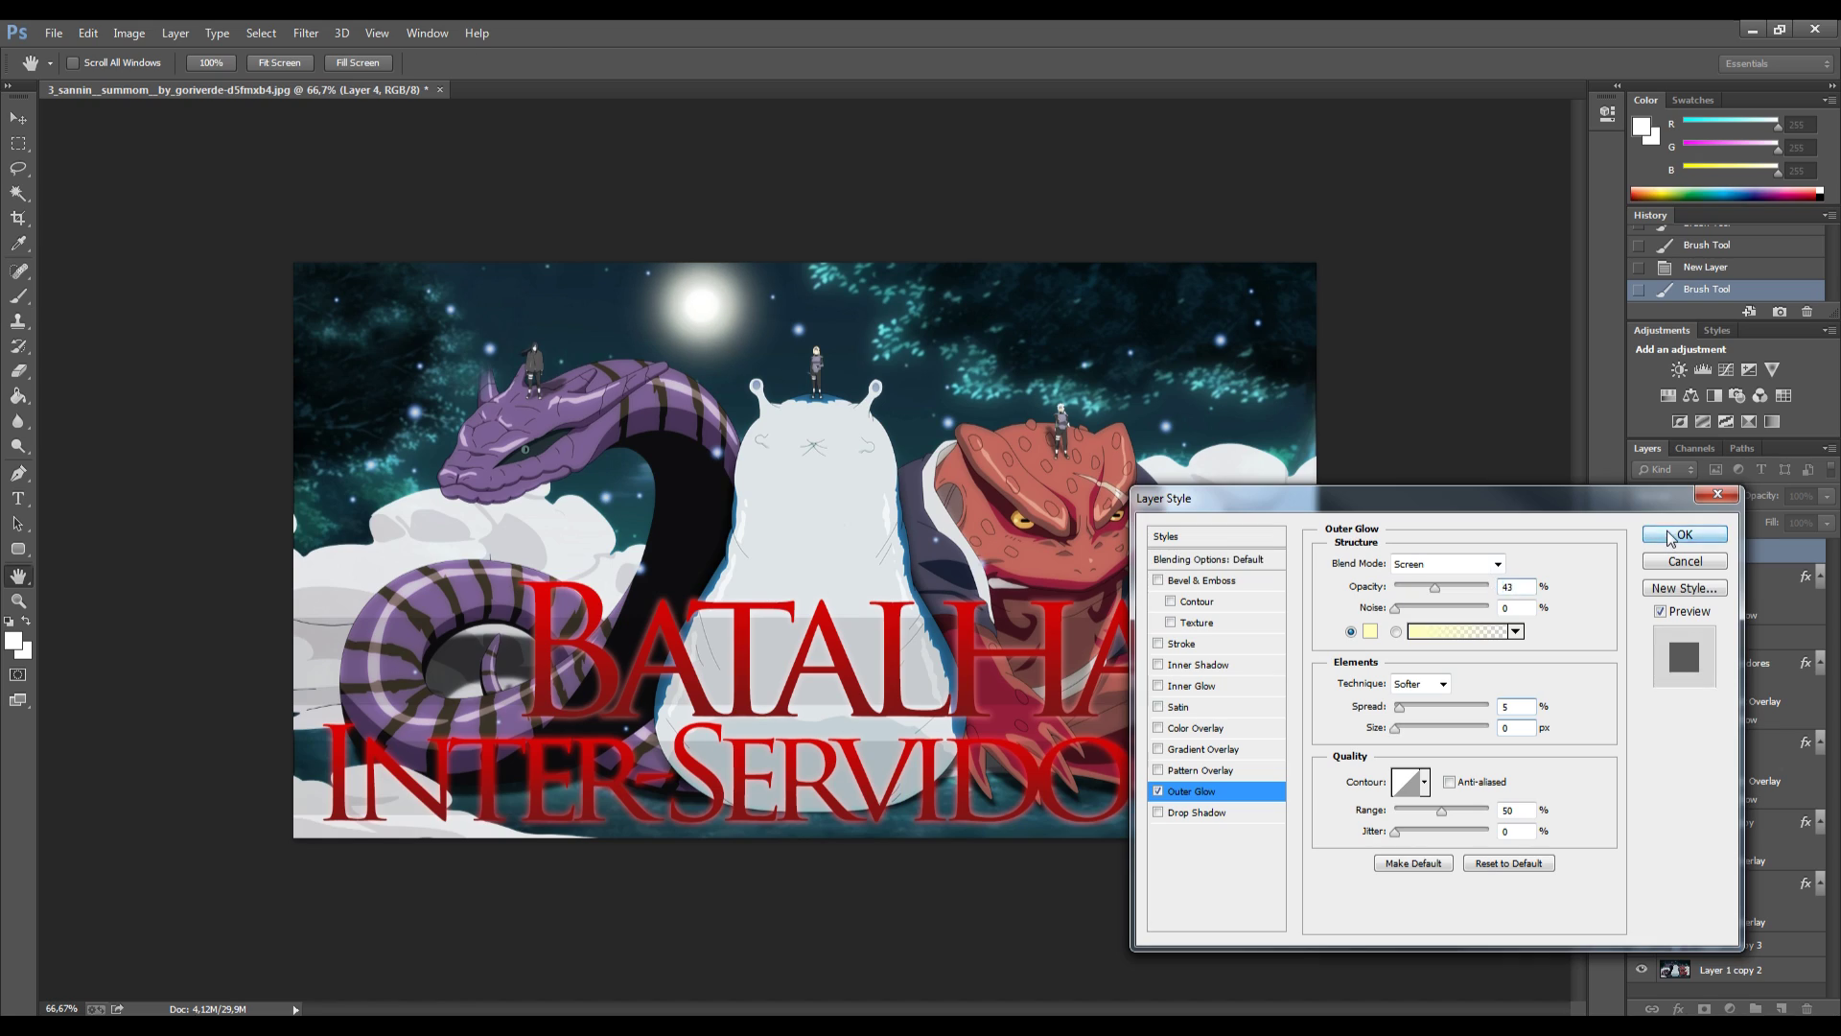
pyautogui.click(1666, 538)
pyautogui.click(19, 121)
pyautogui.click(1713, 258)
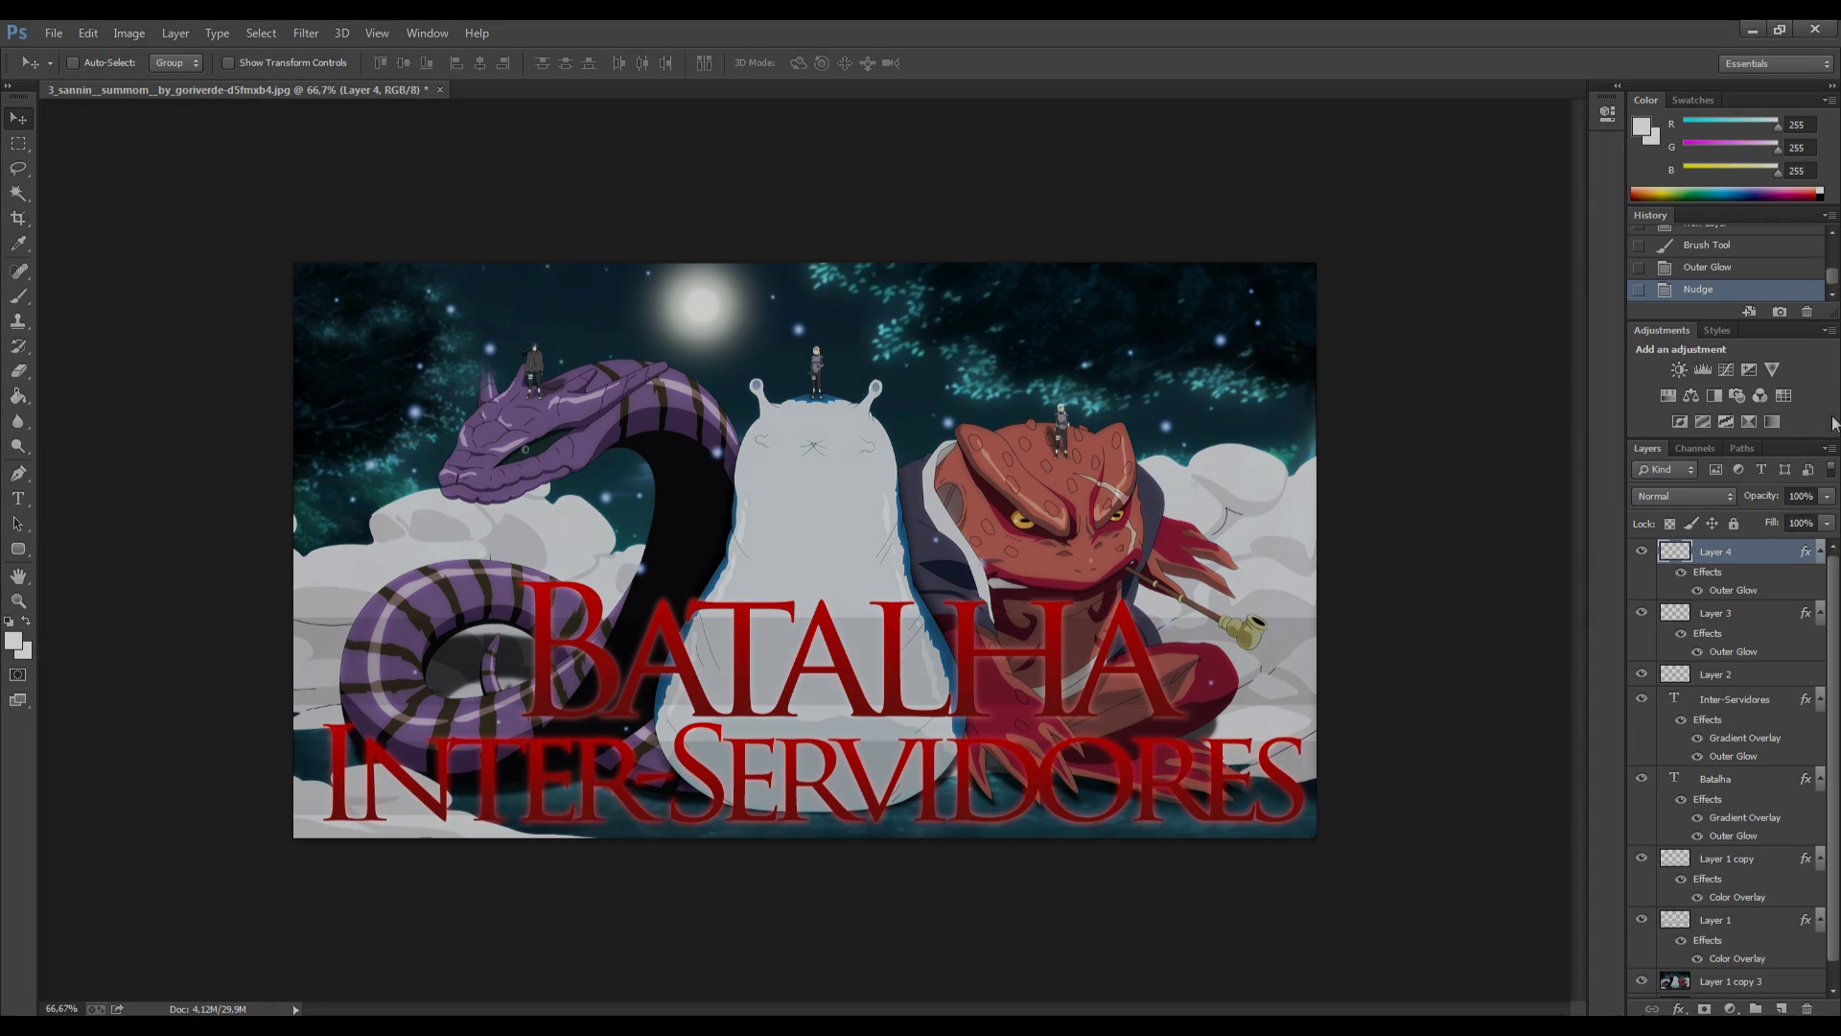